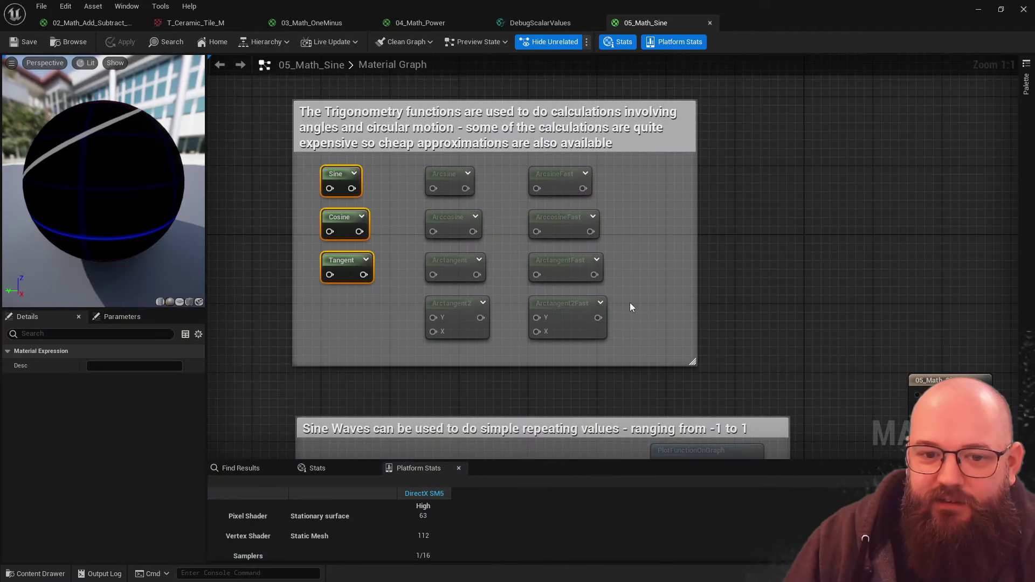
- Show the material preview on an enlarged plane and select the PlotFunctionOnGraph node in the simple sine wave section
click(771, 304)
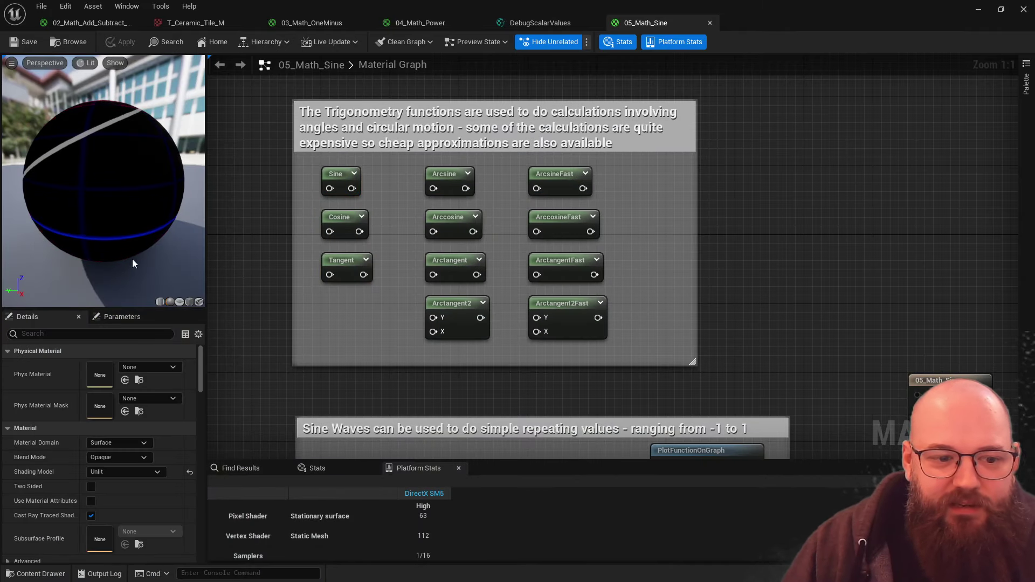
click(179, 302)
drag(132, 173, 138, 146)
right_drag(347, 360, 299, 162)
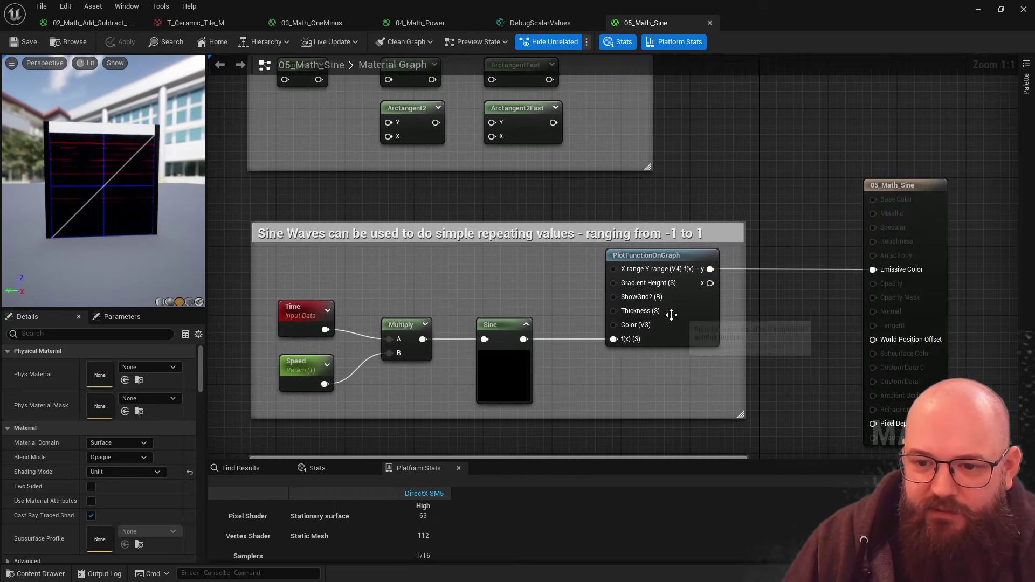
click(691, 319)
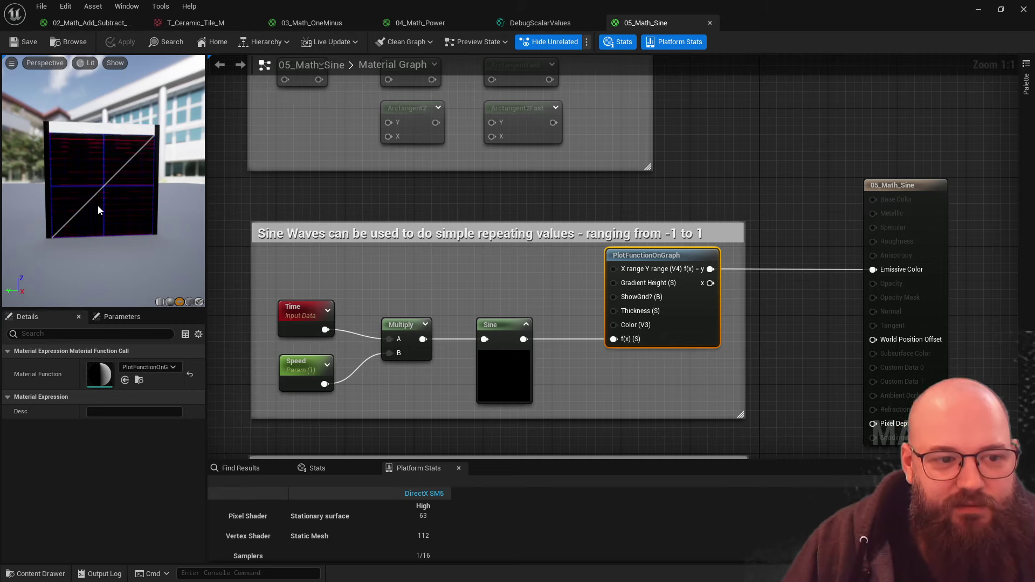
scroll(104, 177, up, 3)
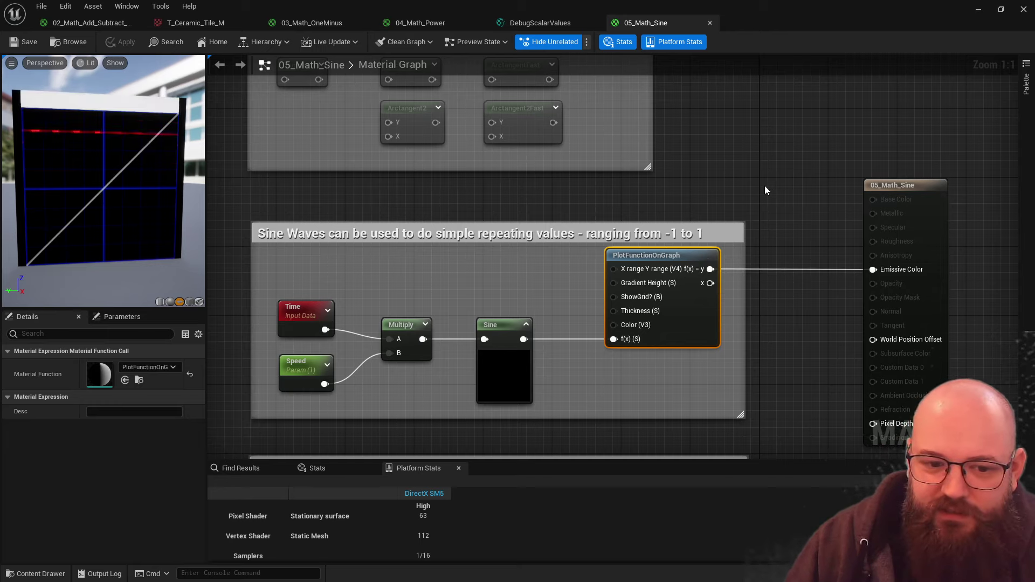
- Examine the Time node that feeds the Multiply node in the sine wave section
click(494, 284)
click(293, 314)
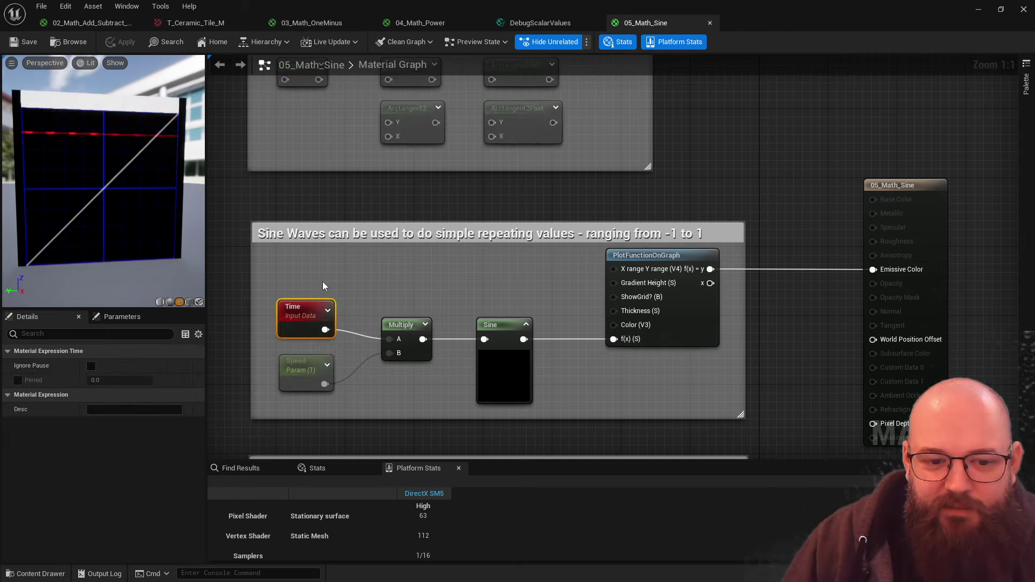
click(389, 264)
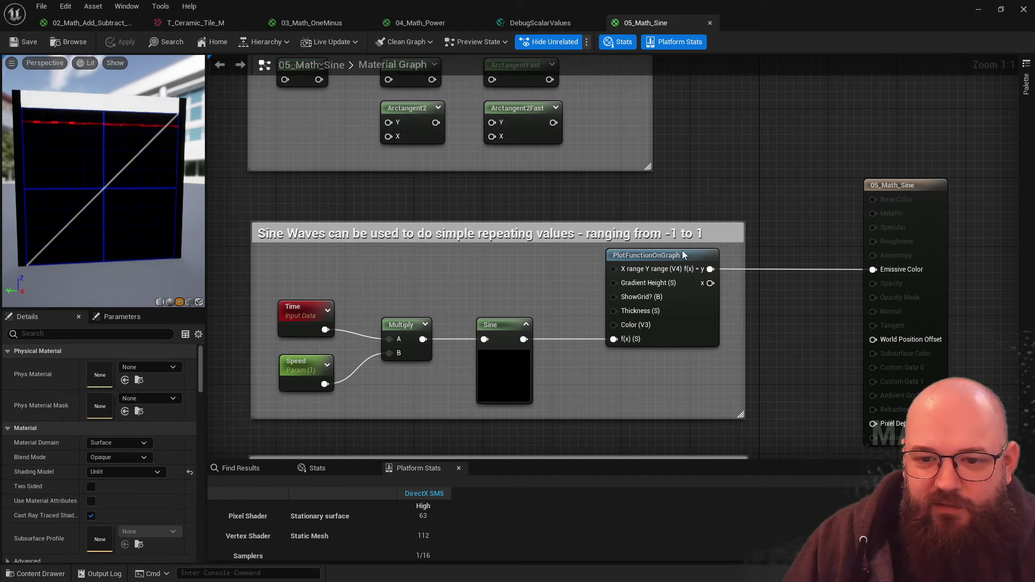
click(301, 320)
click(419, 292)
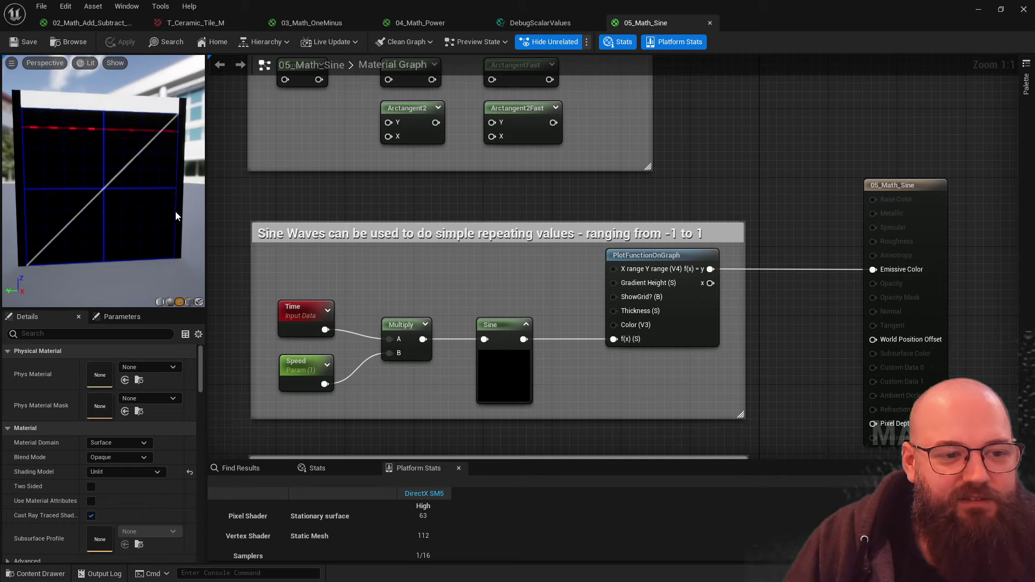
- Set the default value of the sine wave section's Speed parameter to 0.25
click(302, 366)
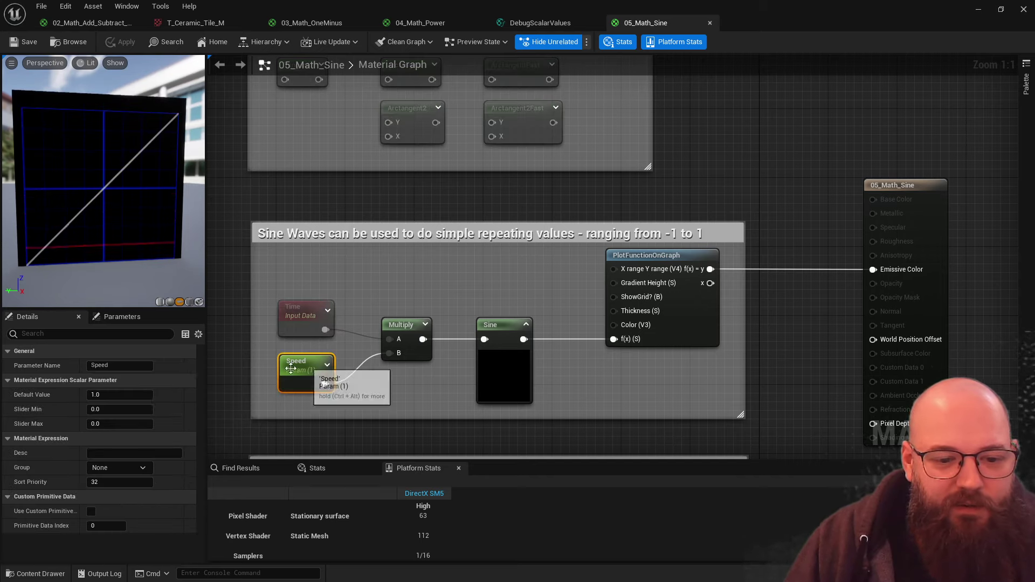
click(108, 394)
text(0.25)
key(Return)
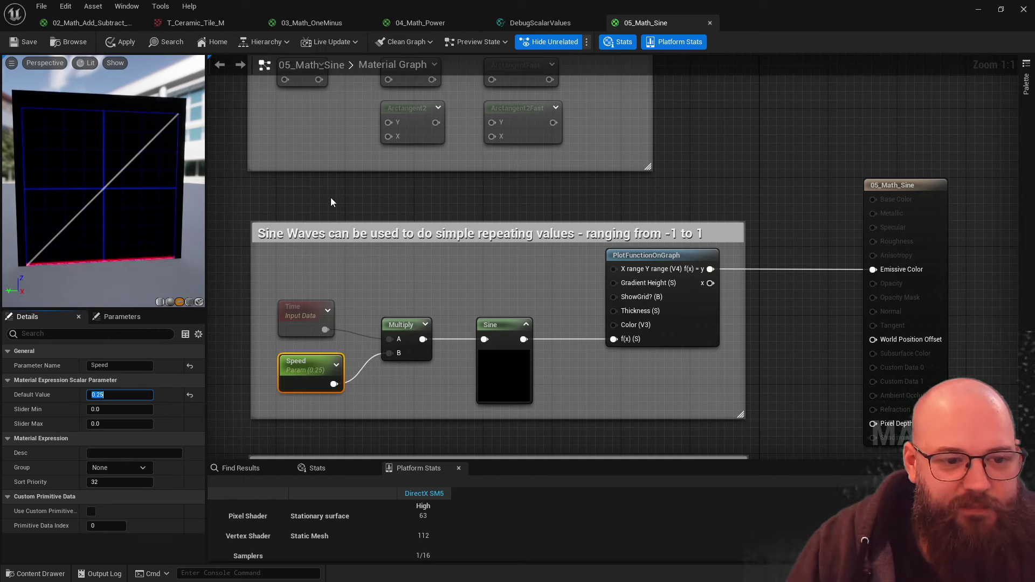
click(299, 196)
drag(275, 280, 420, 391)
click(340, 286)
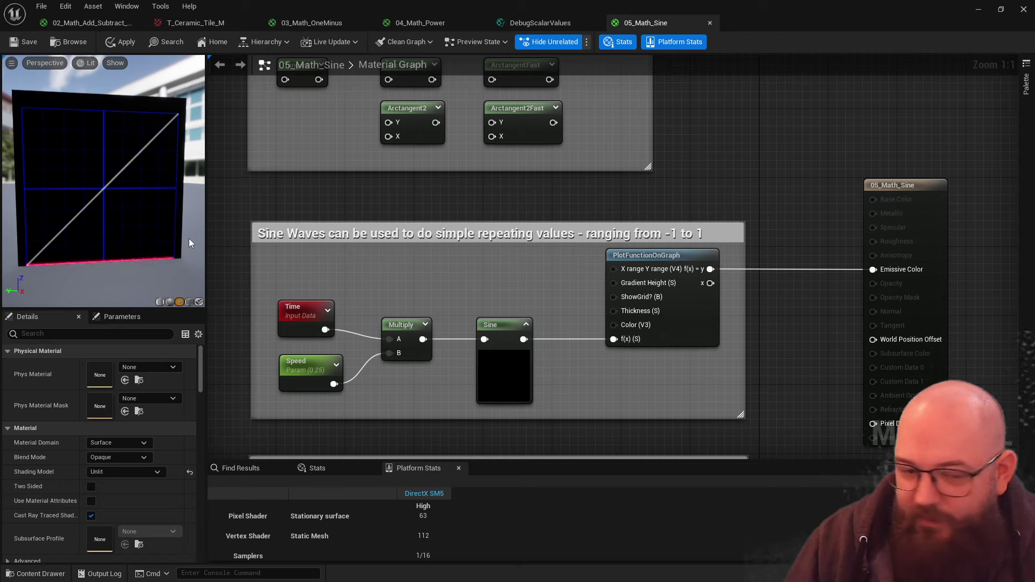
- Enable Realtime Nodes under Live Update so the Sine node's preview animates
click(503, 370)
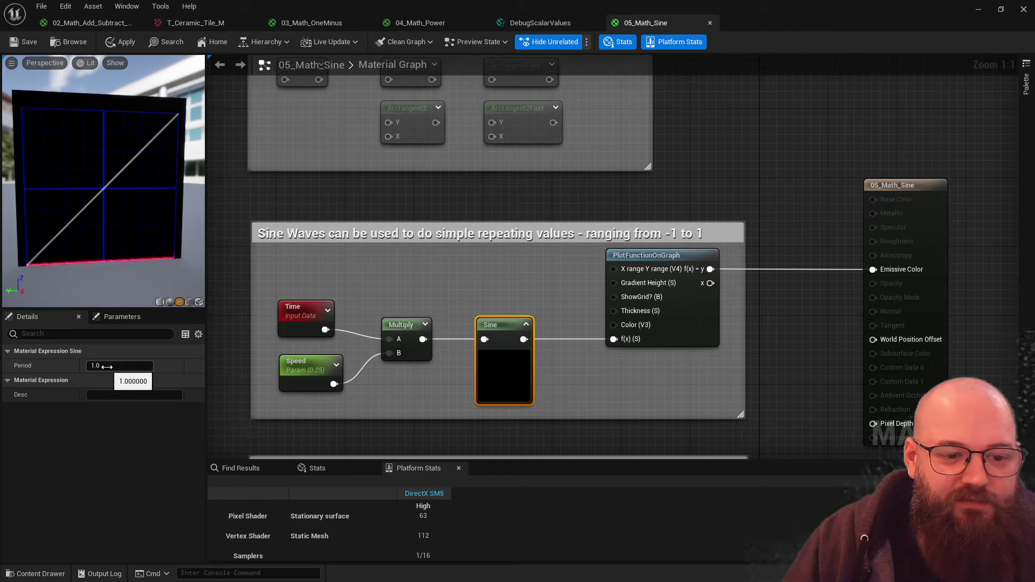
click(525, 324)
click(508, 323)
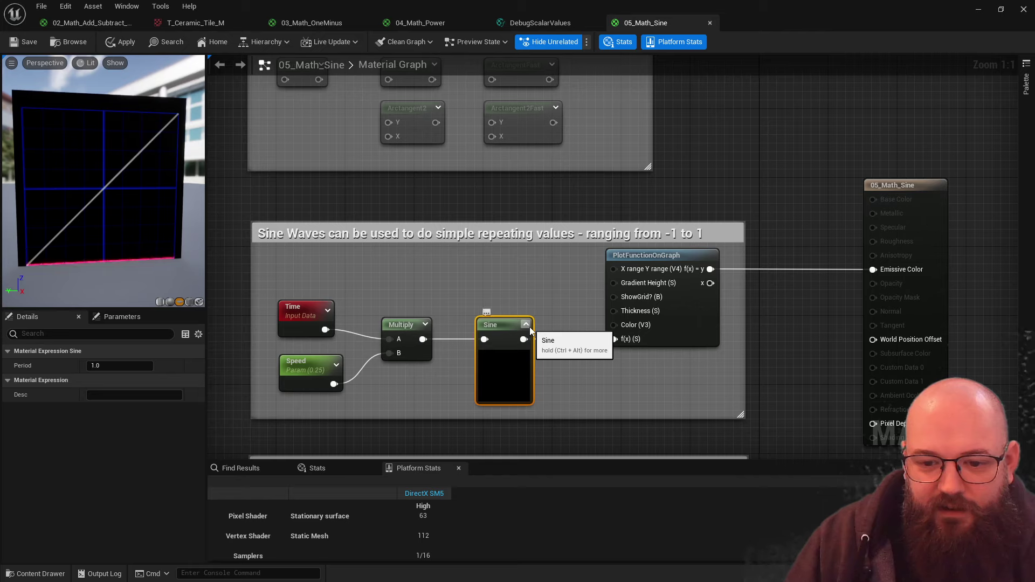
click(331, 42)
click(338, 85)
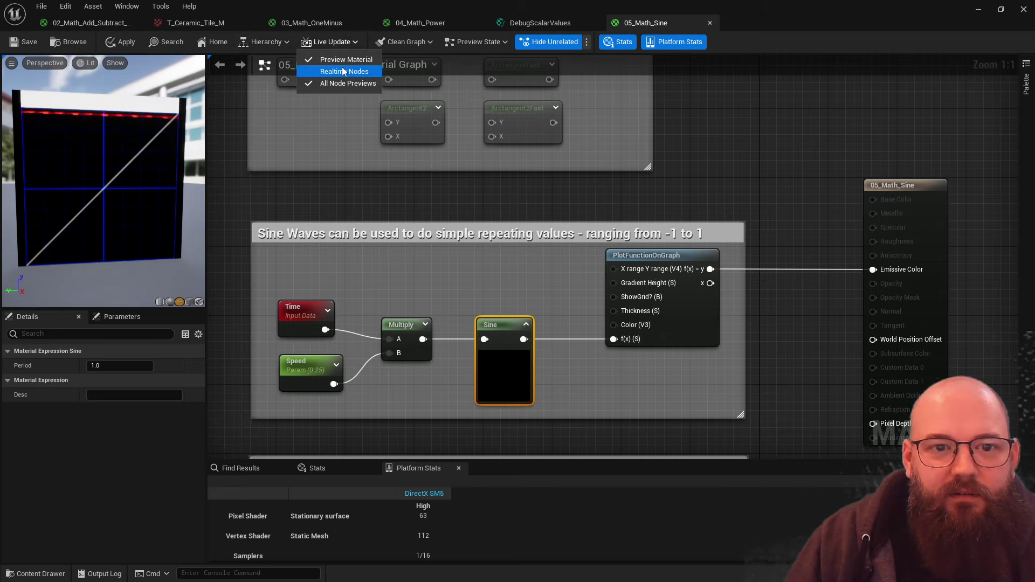
click(343, 71)
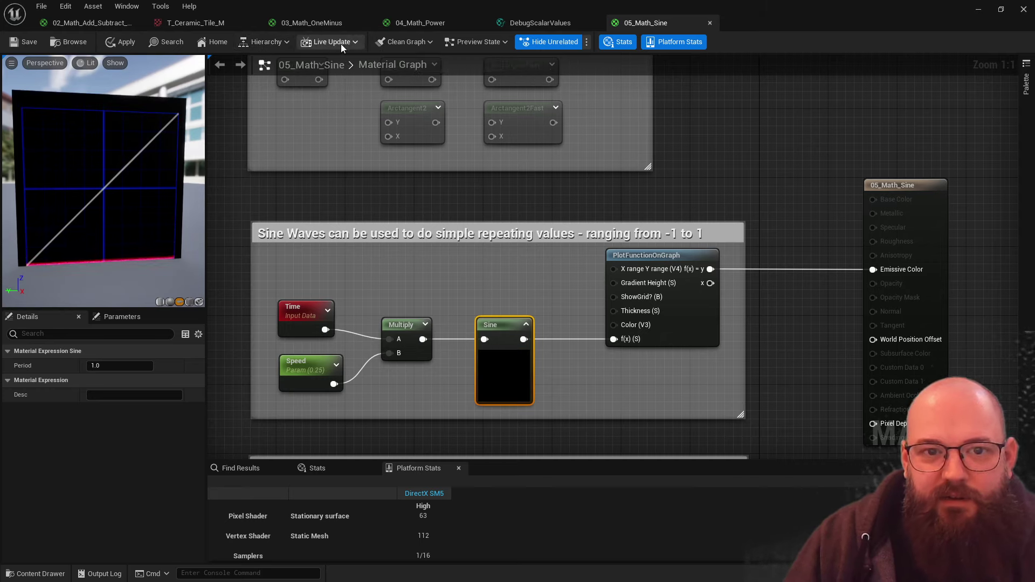
click(341, 44)
click(343, 70)
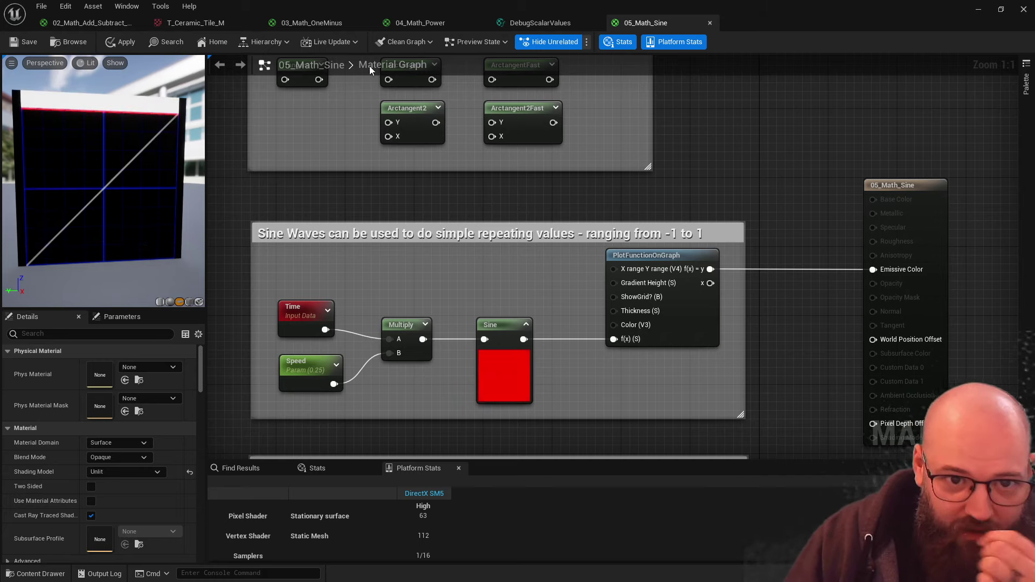
- Review the Live Update options for Preview Material, Realtime Nodes and All Node Previews
click(331, 42)
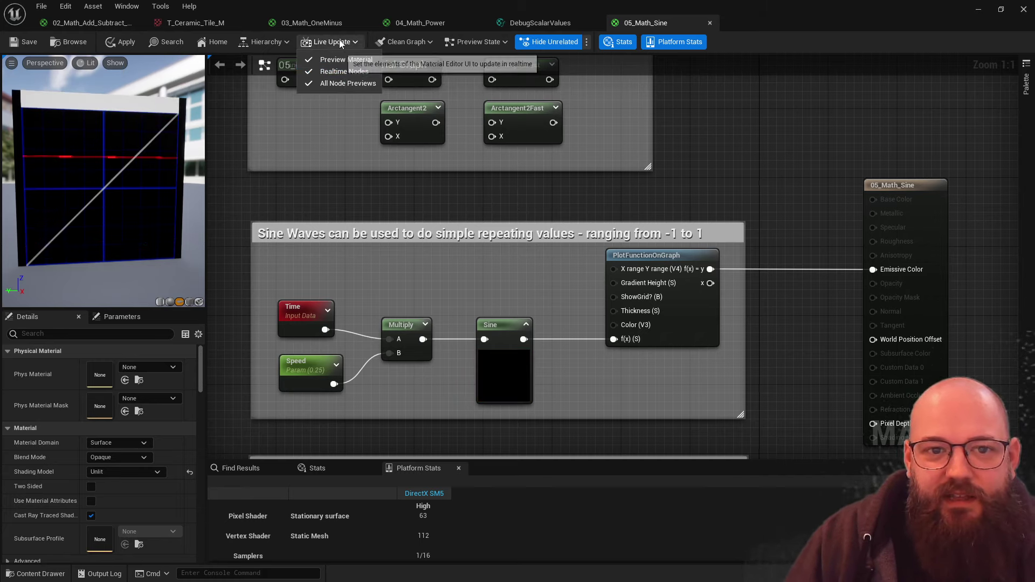
click(338, 181)
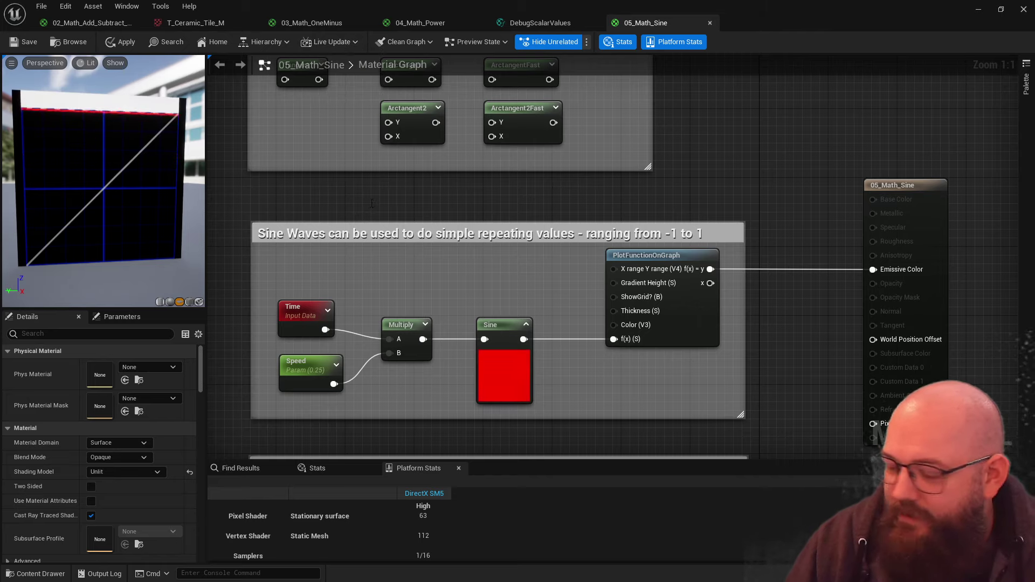
click(338, 43)
click(341, 40)
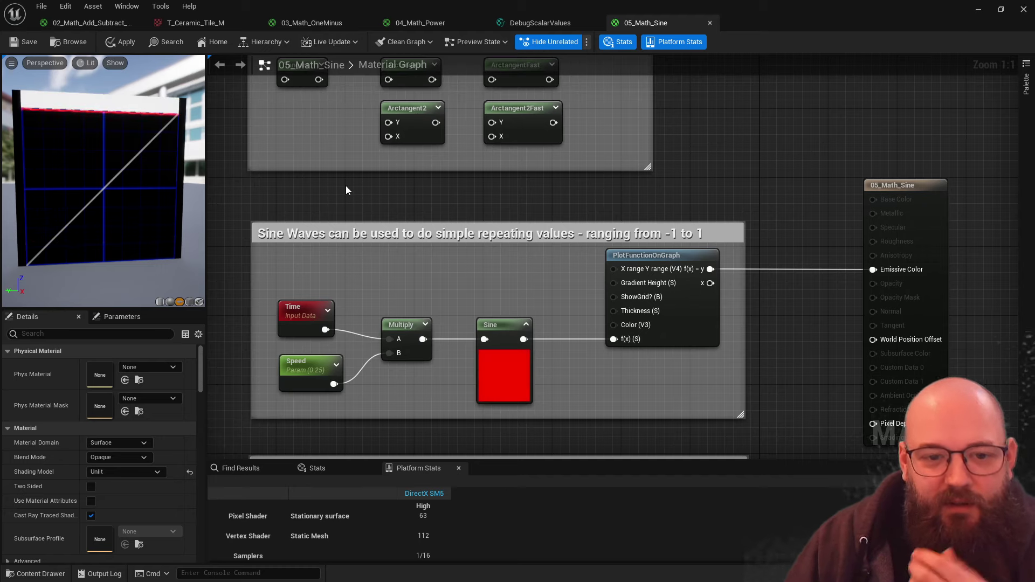
mouse_move(447, 193)
right_down()
mouse_move(432, 195)
mouse_move(448, 189)
right_up()
click(324, 42)
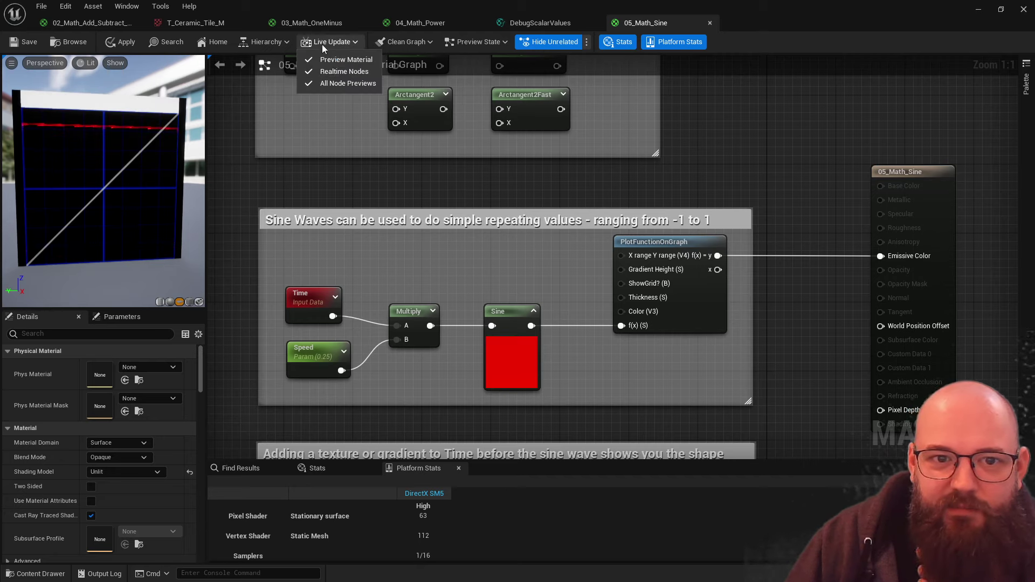
click(348, 75)
right_drag(481, 193, 483, 179)
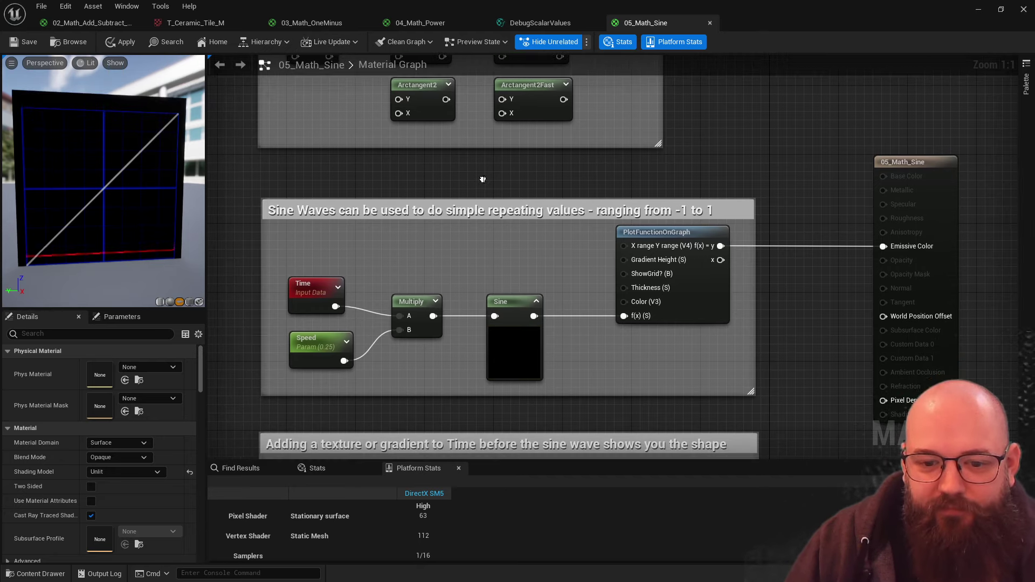
- Set the Speed parameter's default value to 1.0 in the sine wave section
click(522, 302)
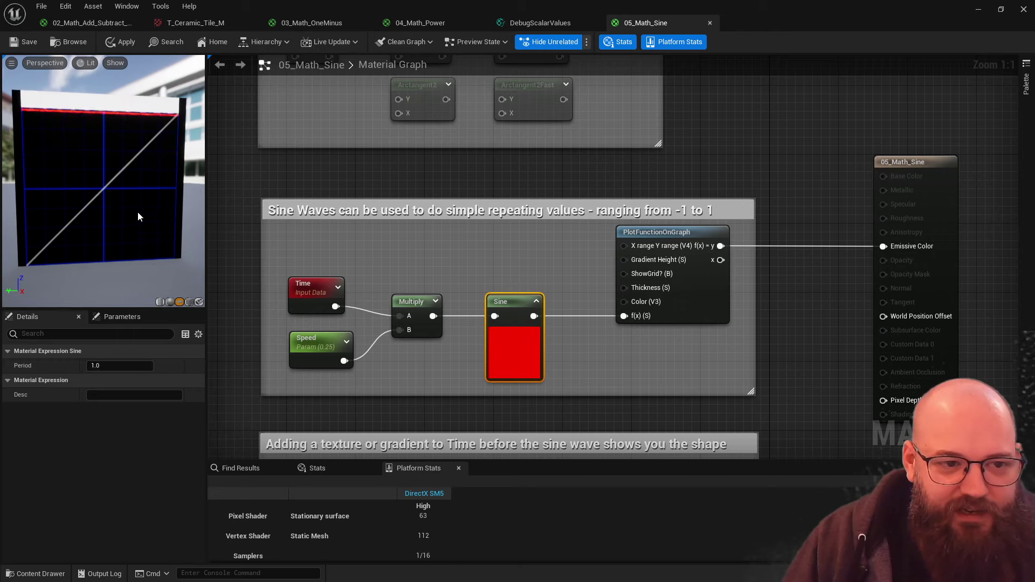
click(321, 351)
text(1)
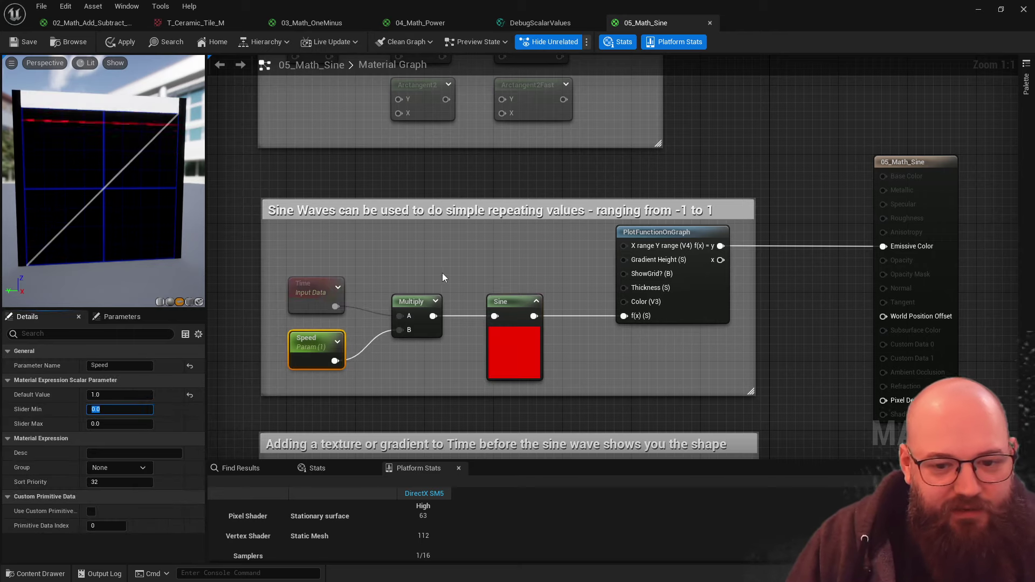
- Inspect the Period setting of the Sine node in the simple sine wave section
click(513, 339)
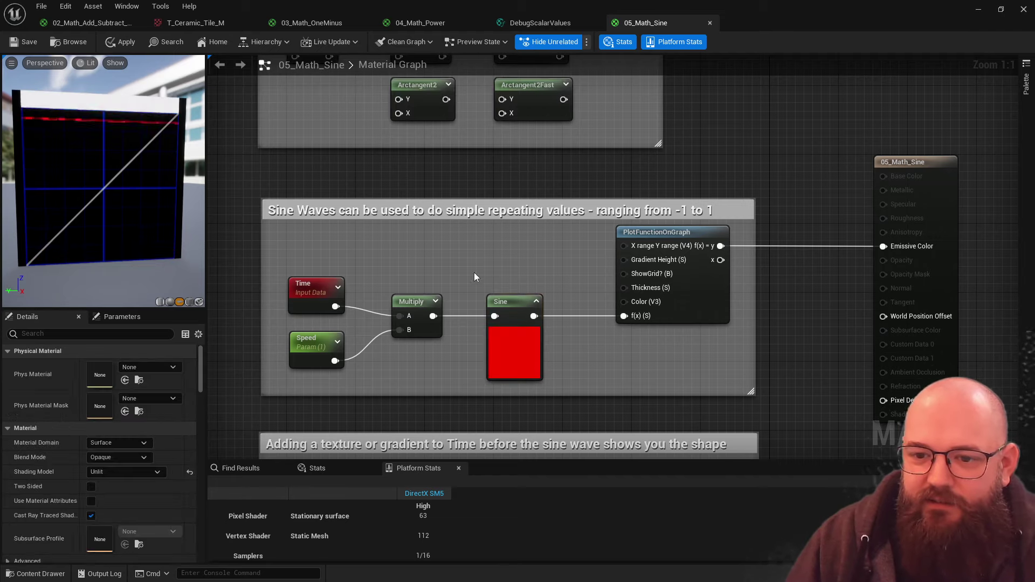
right_drag(478, 273, 472, 253)
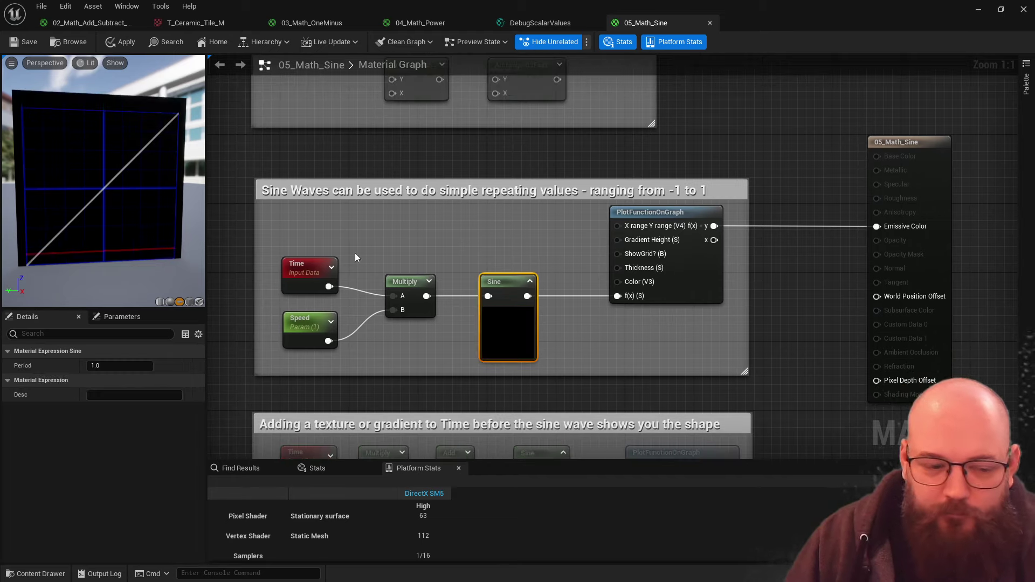
click(119, 366)
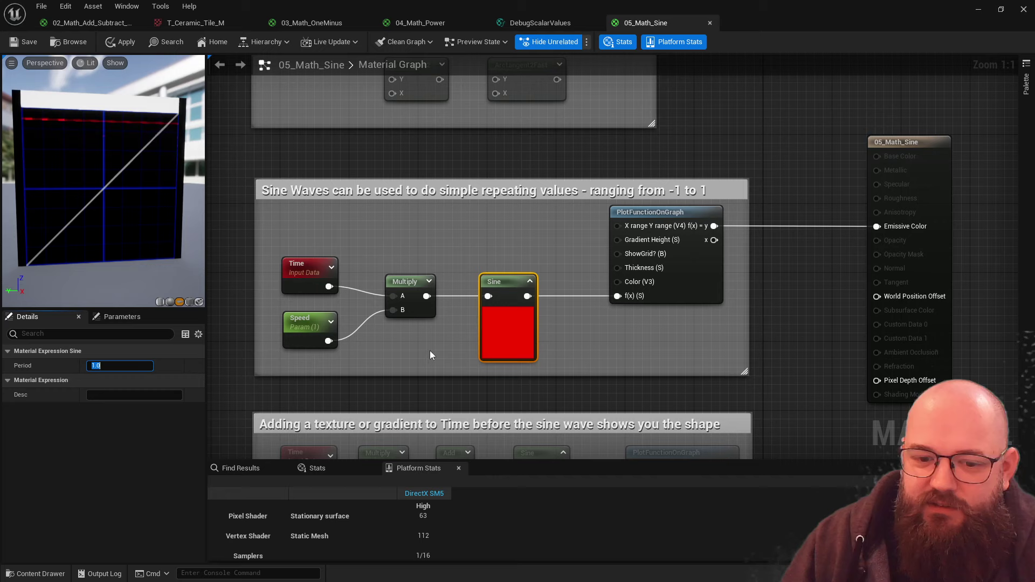
click(399, 257)
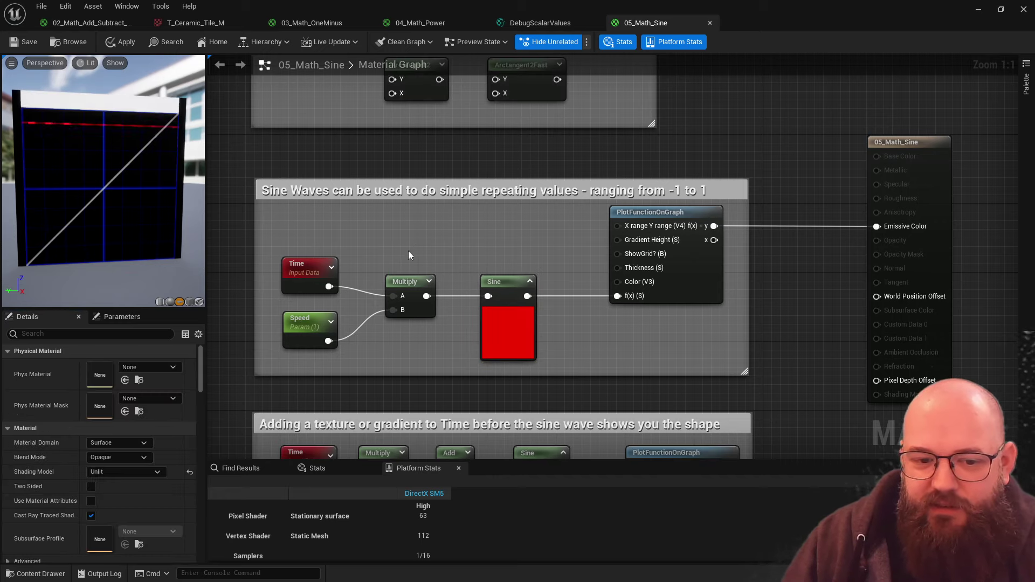
drag(409, 251, 278, 353)
- Slow the sine wave by setting the Speed parameter's default value back to 0.25
click(305, 321)
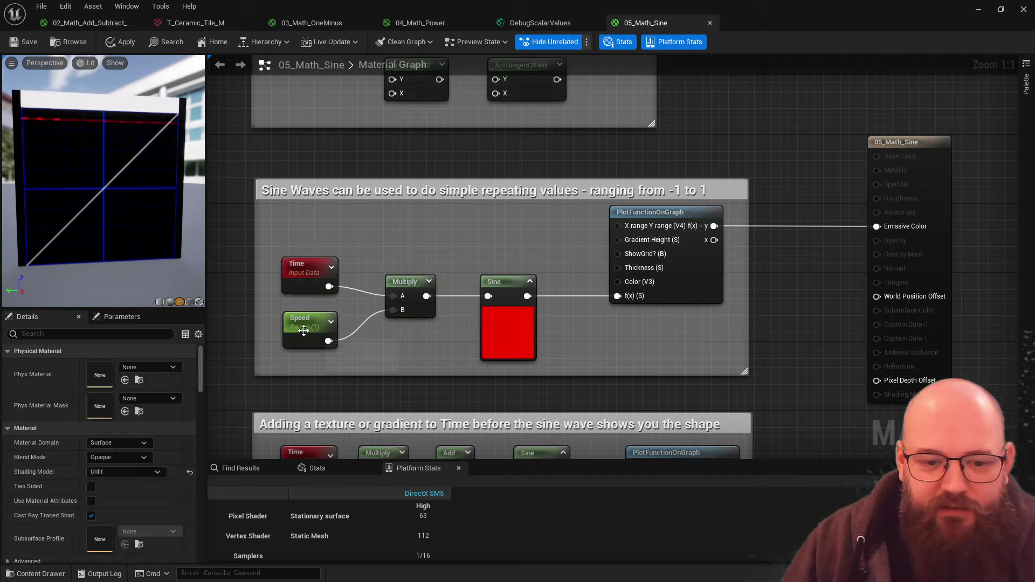
click(122, 395)
text(0.25)
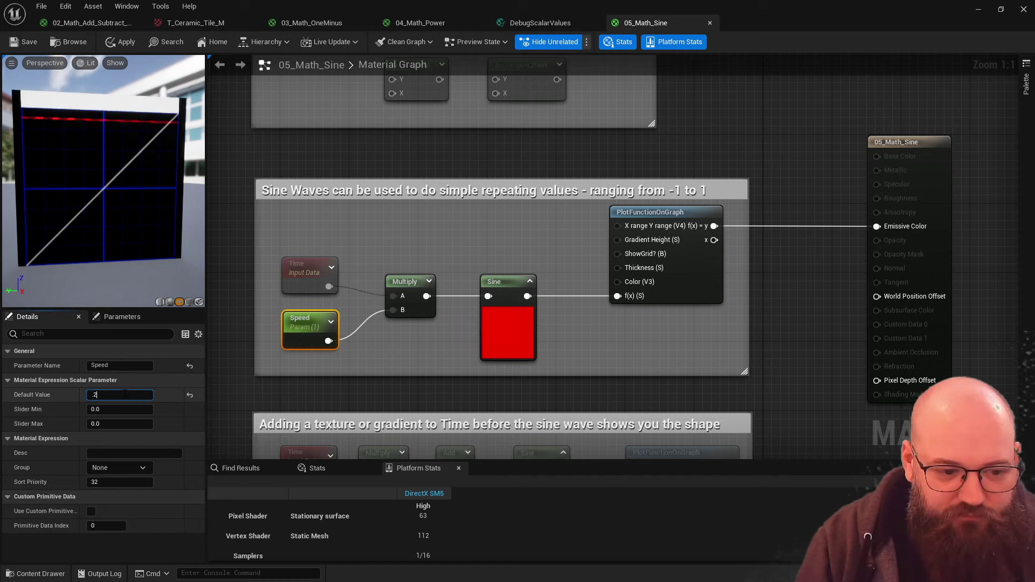
key(Return)
click(383, 308)
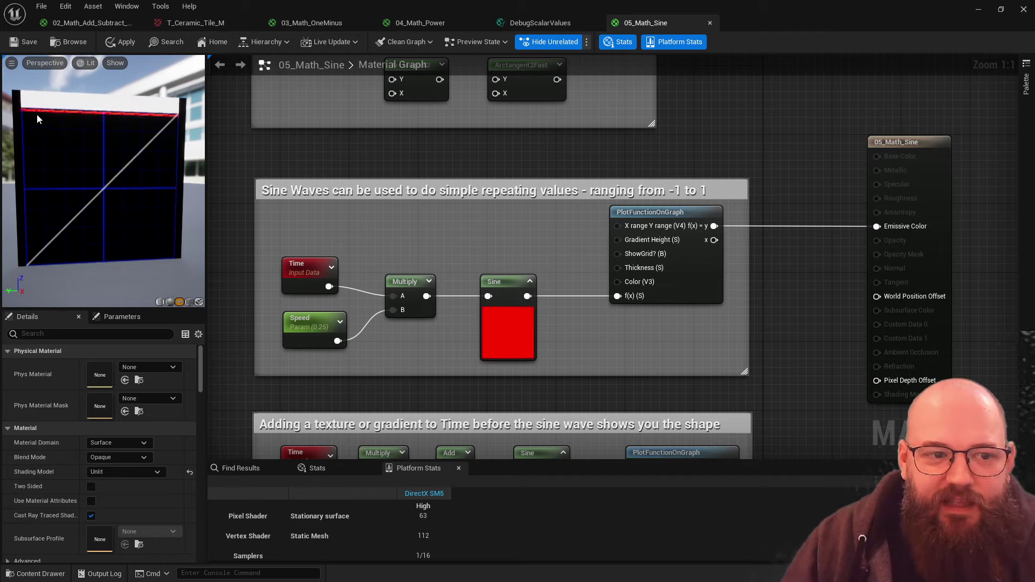
- Preview the LinearGradient node in the section about adding a gradient to Time
right_drag(597, 362, 595, 140)
click(414, 298)
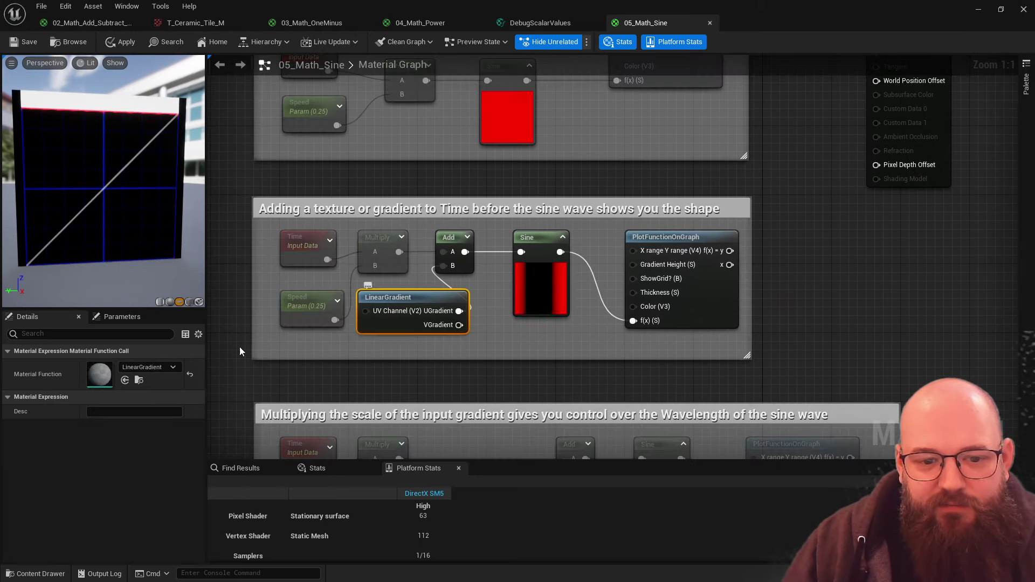
key(space)
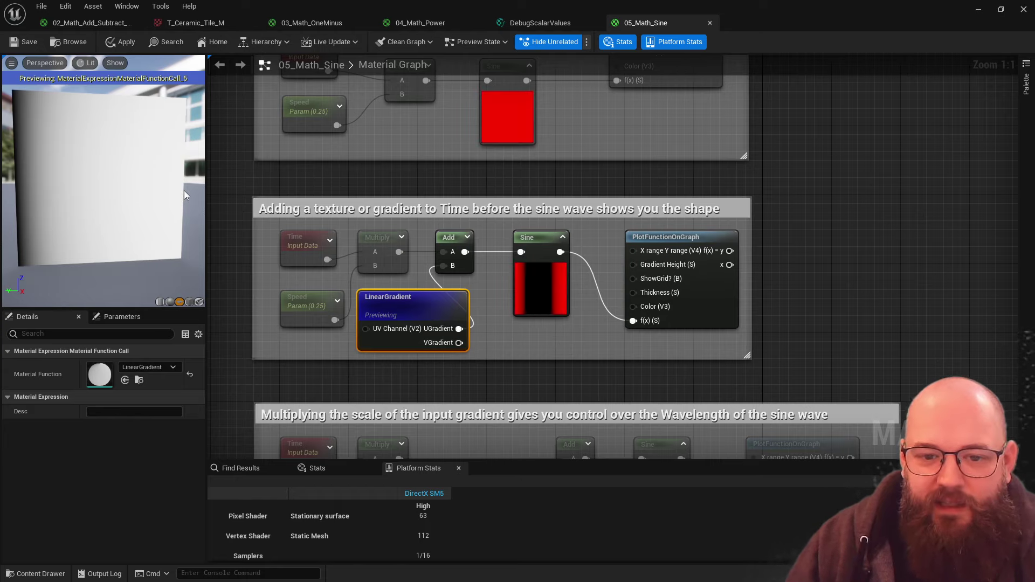
- Follow the gradient section from Time through Add, previewing its Sine node and its PlotFunctionOnGraph node
click(300, 240)
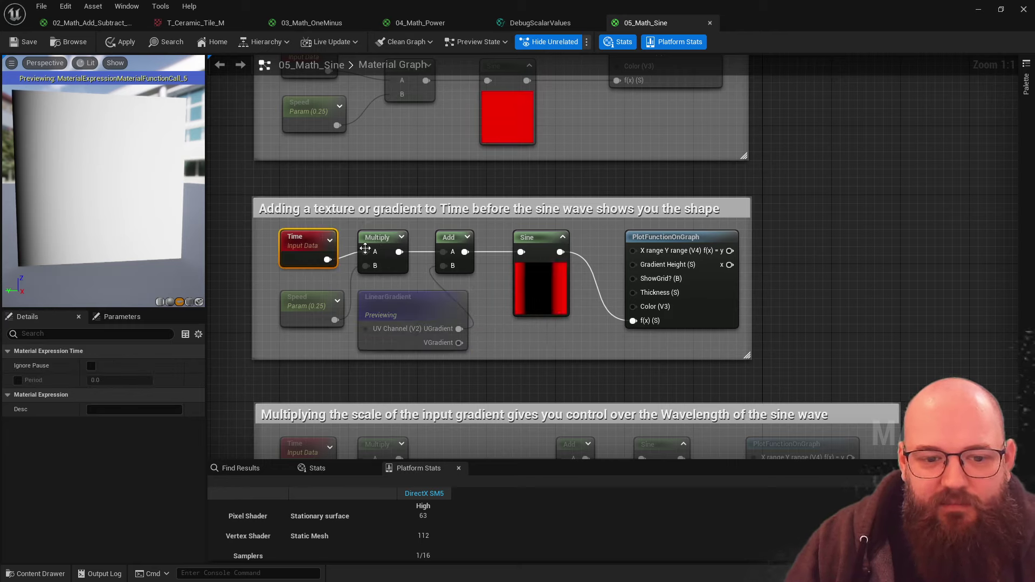
click(441, 248)
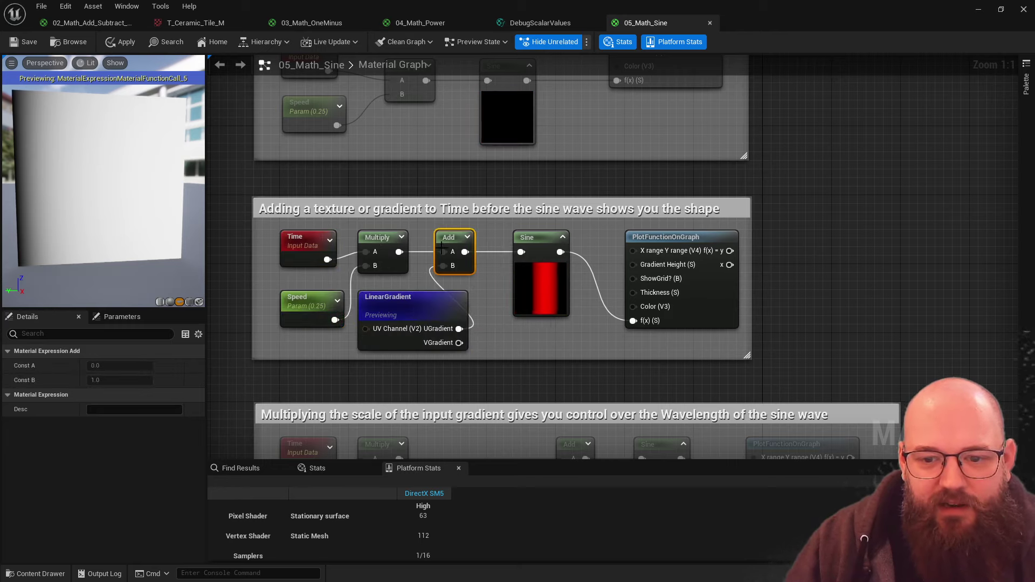
click(545, 286)
key(space)
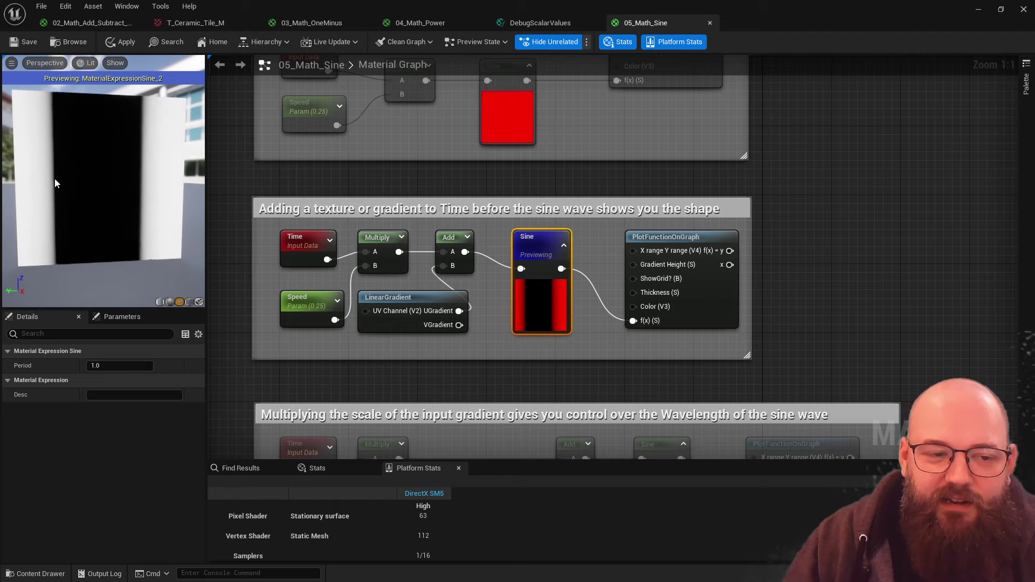
click(701, 310)
key(space)
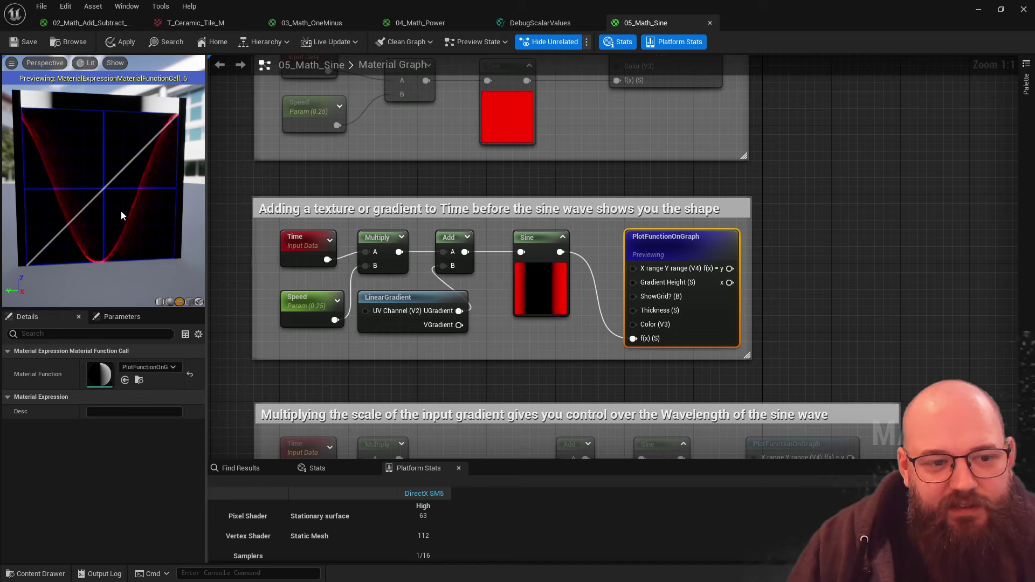
- Compare the LinearGradient and Sine nodes in the section about adding a gradient to Time
right_drag(301, 66, 298, 145)
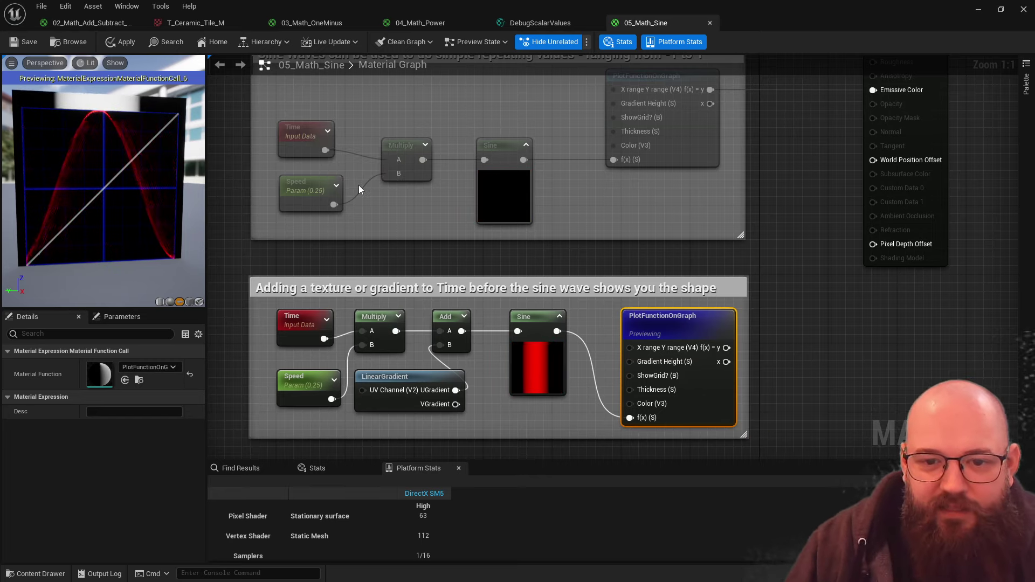
right_drag(477, 283, 477, 220)
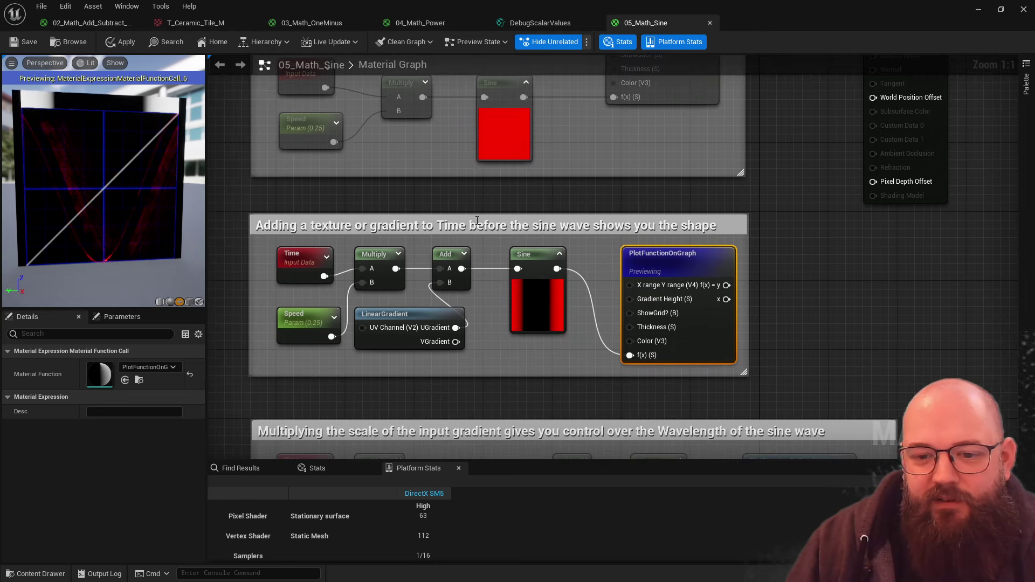
click(534, 321)
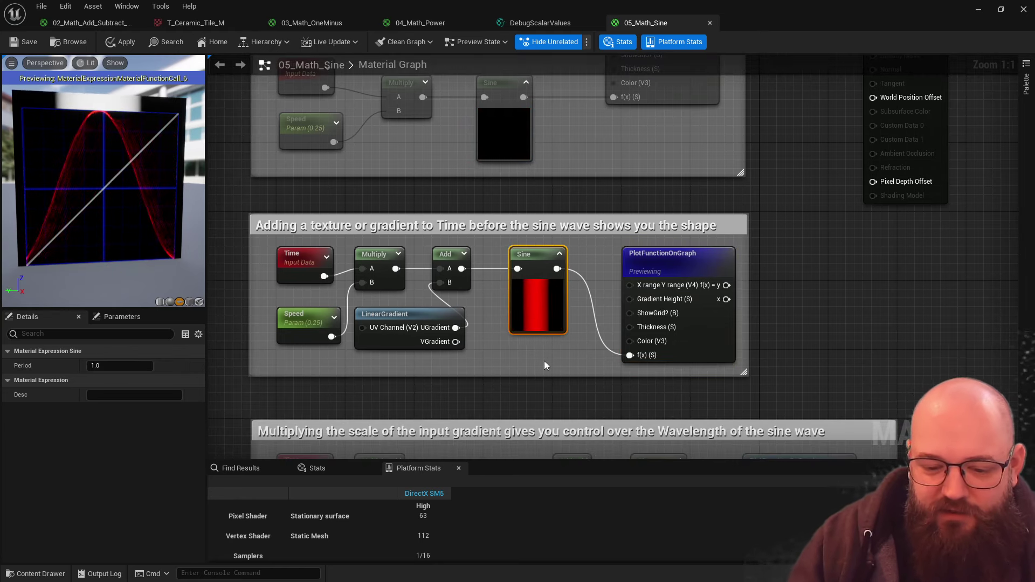
click(400, 324)
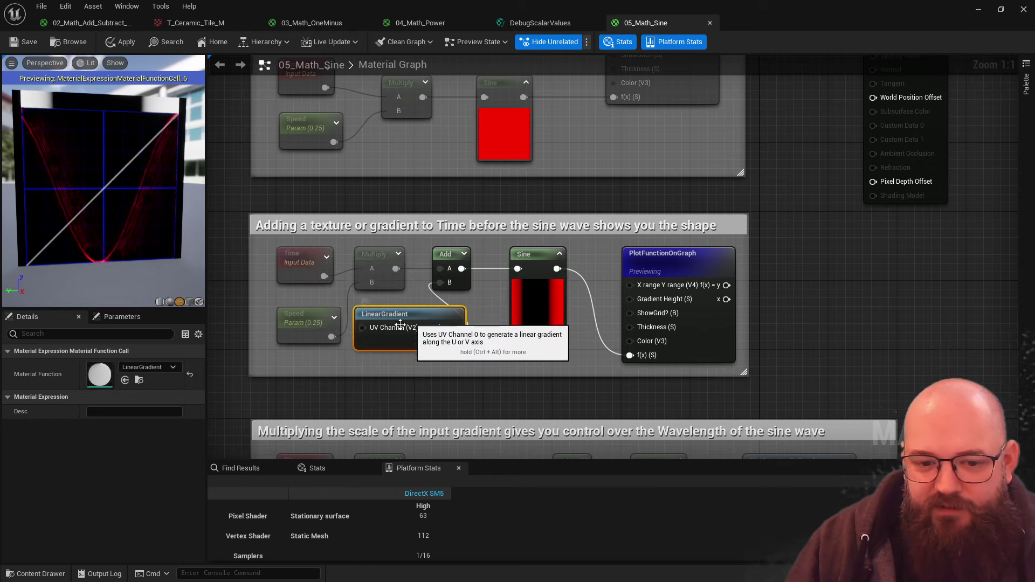
click(534, 294)
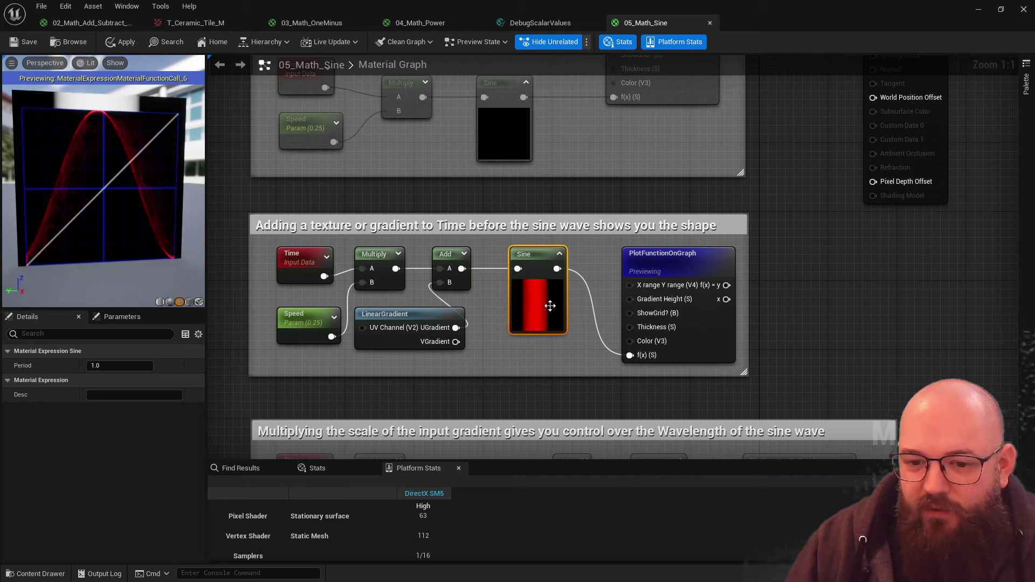
click(542, 389)
- Preview the PlotFunctionOnGraph node in the section about controlling the sine wave's wavelength
right_drag(541, 389, 520, 168)
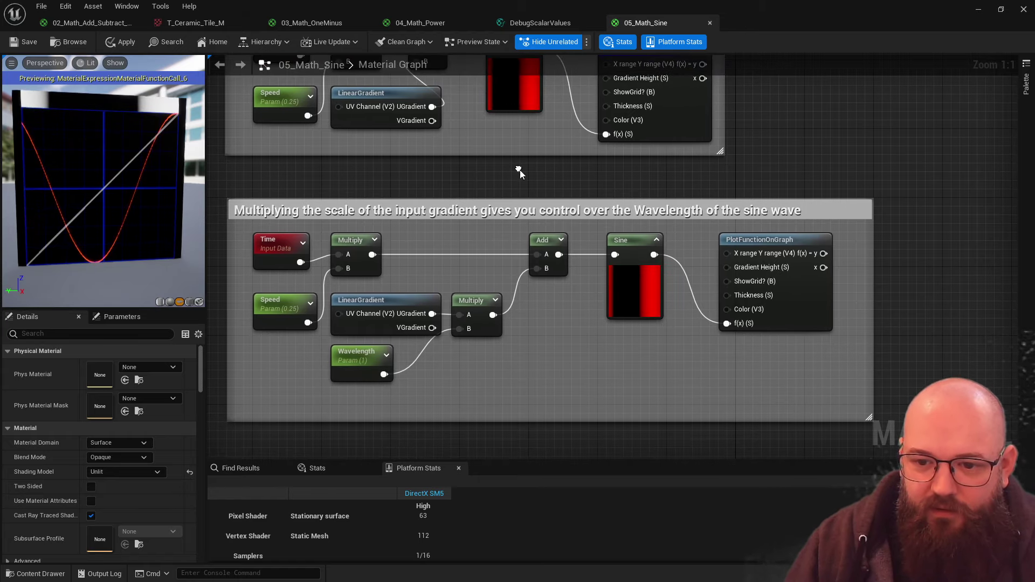
click(468, 334)
drag(848, 305, 778, 389)
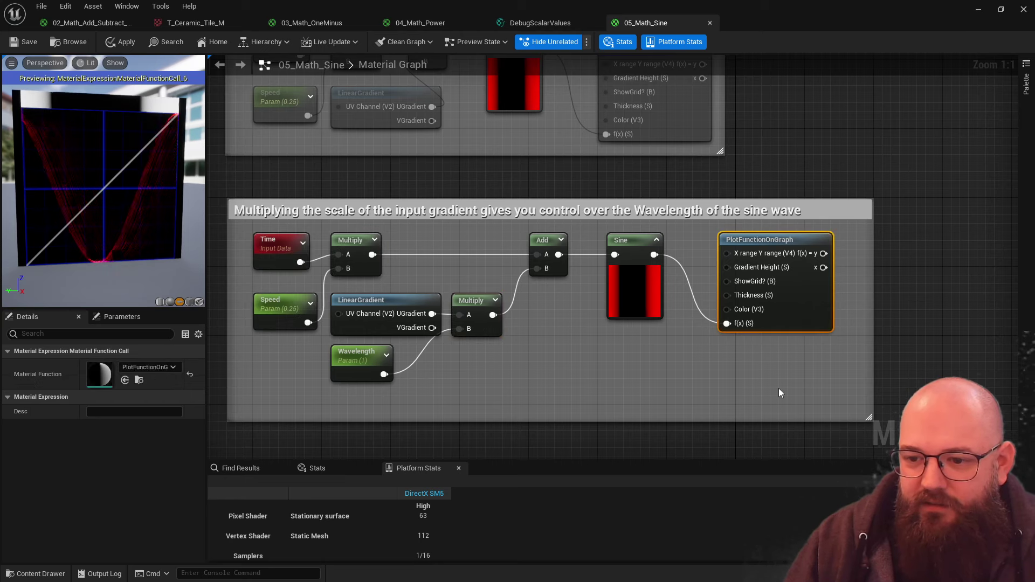
key(space)
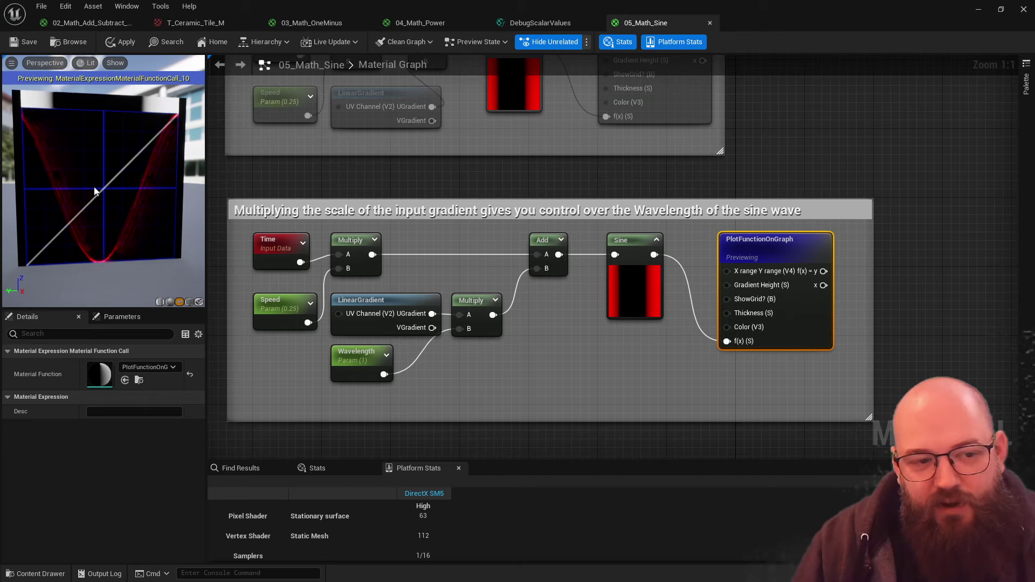
- Set the Wavelength parameter's default value to 2 in the wavelength section
click(366, 377)
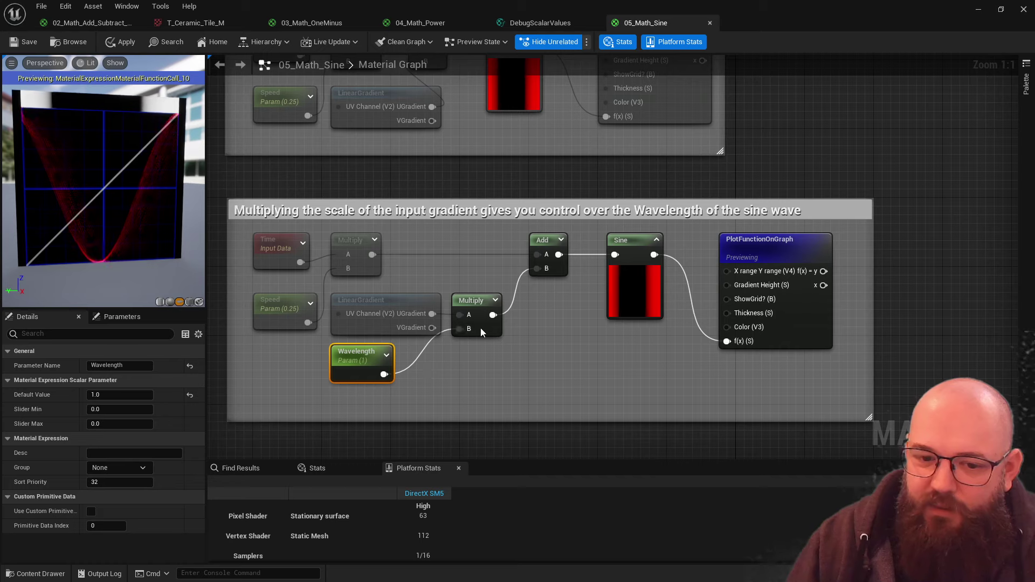
click(117, 394)
text(2)
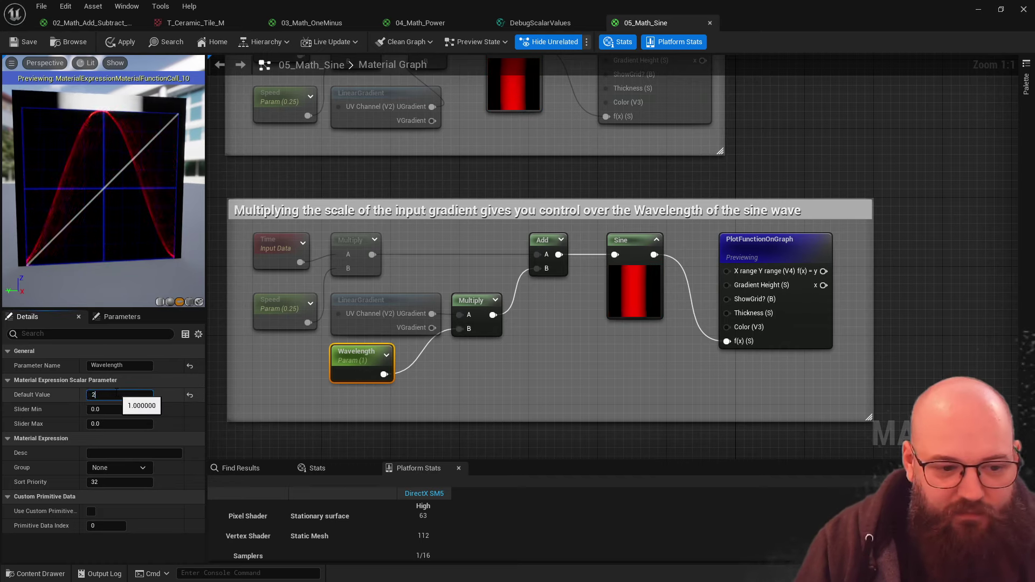
key(Return)
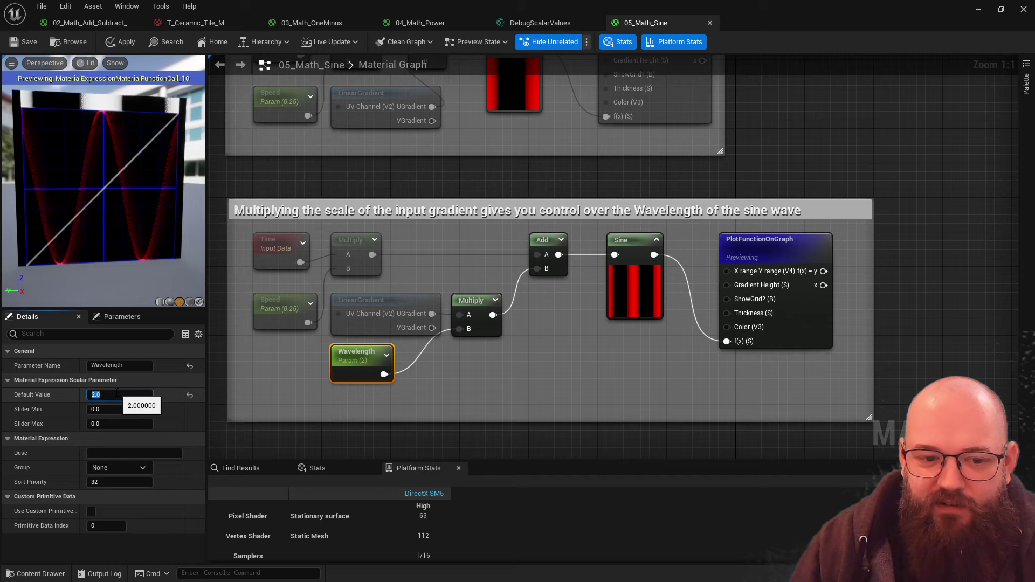
click(265, 309)
- Try a high Wavelength default value of 5, followed by a low one of 0.25
click(378, 368)
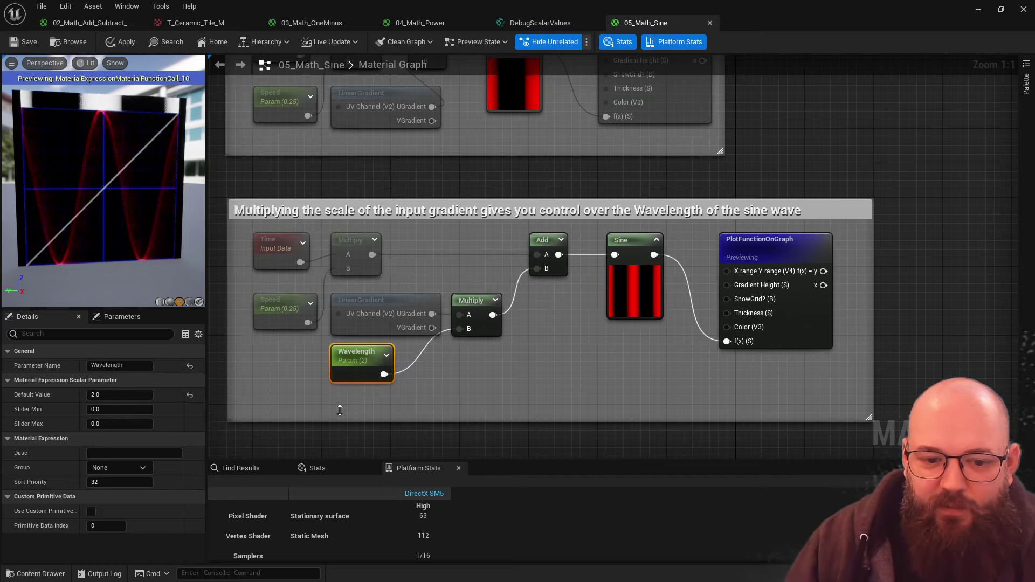
click(138, 394)
text(5)
key(Return)
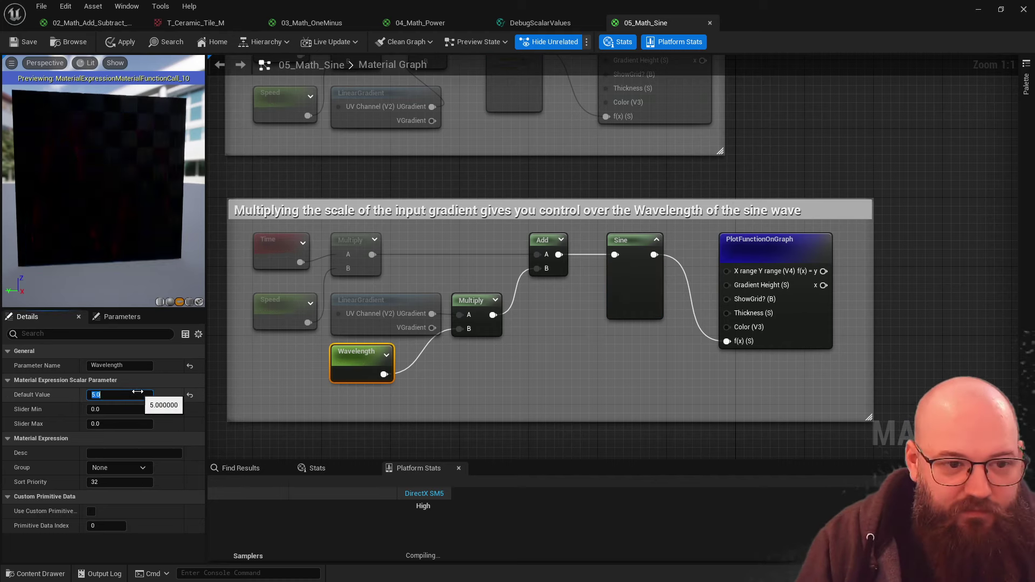
text(0.1)
key(Return)
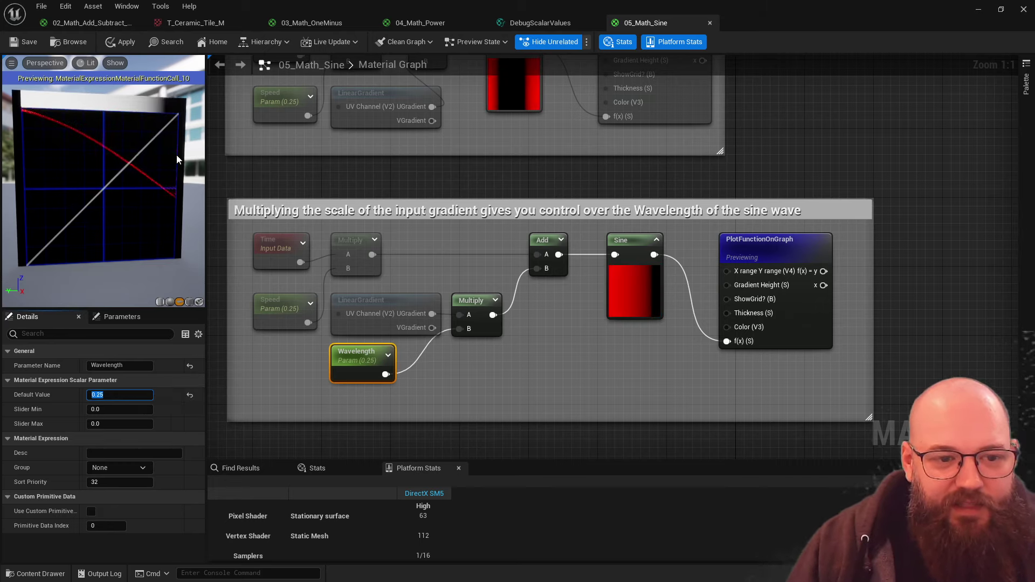
click(357, 172)
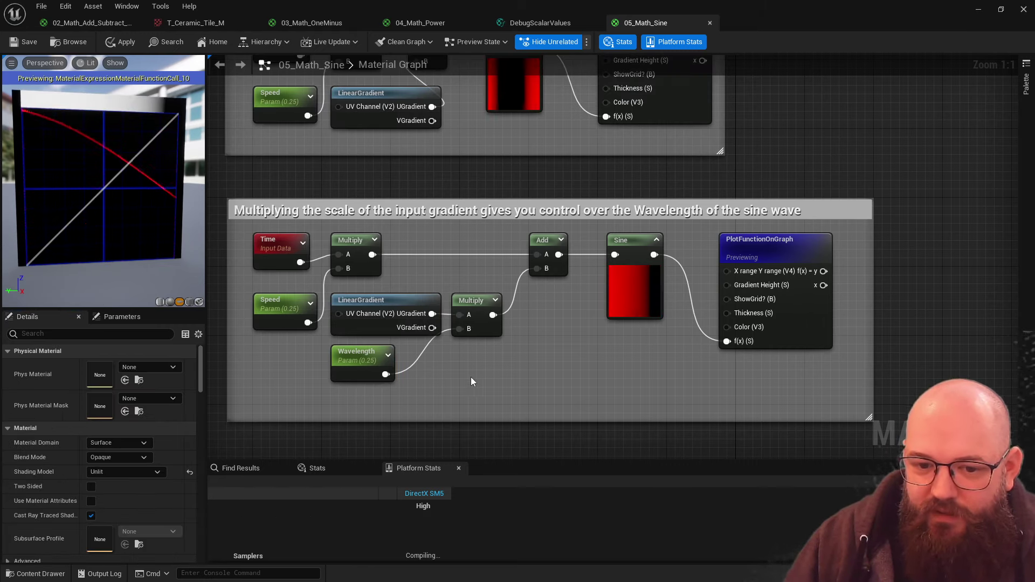
- Trace the wavelength section's inputs through the Time, Speed, LinearGradient and Multiply nodes
click(286, 248)
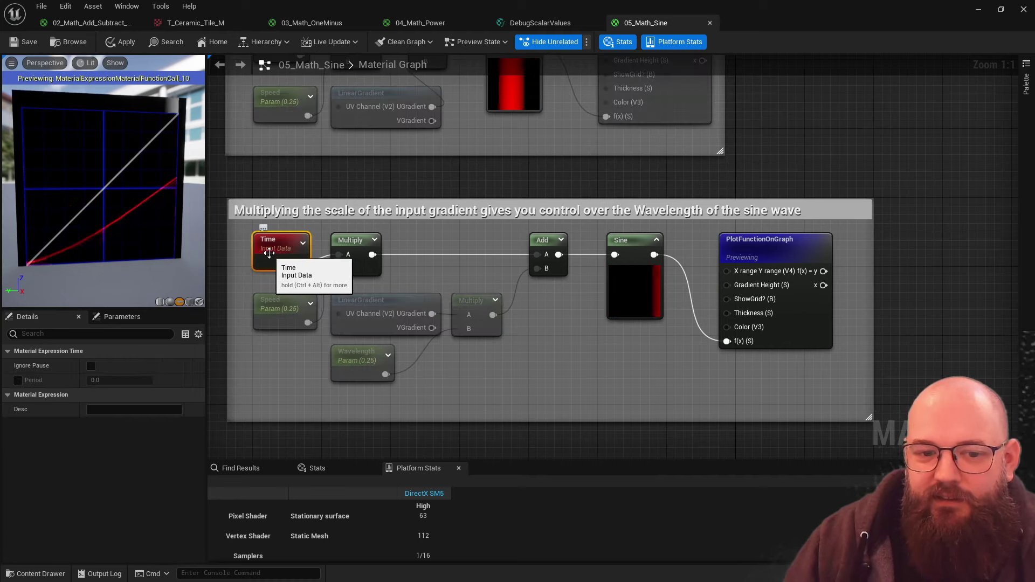
click(278, 300)
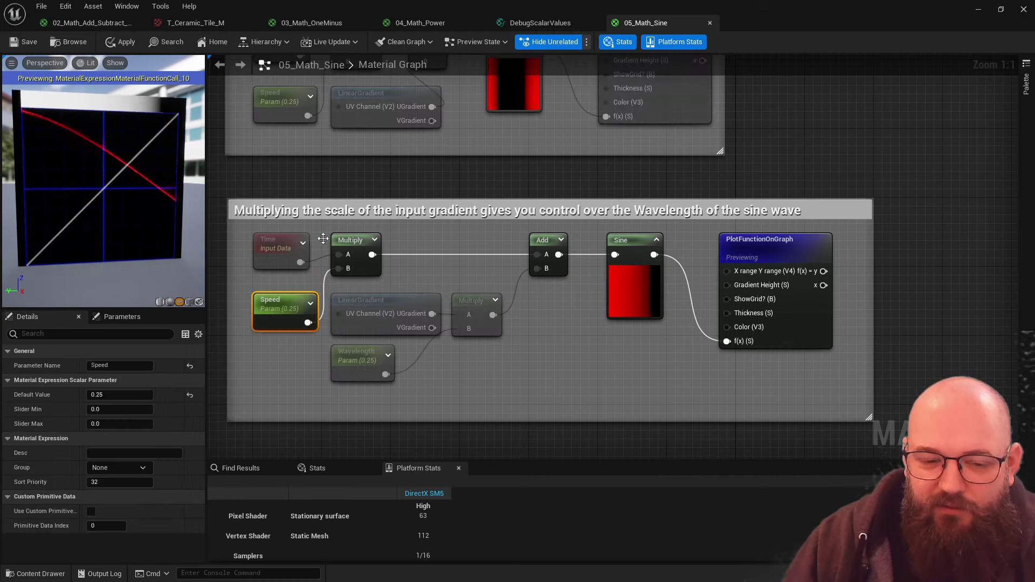
click(400, 301)
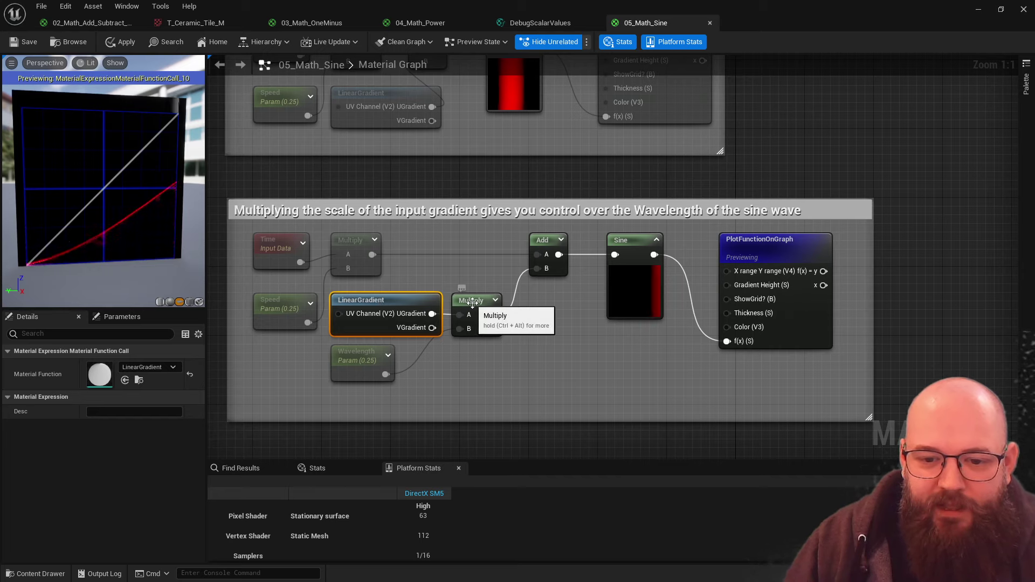
click(477, 322)
- Set the Wavelength parameter's default value to 0.5 in the wavelength section
click(336, 371)
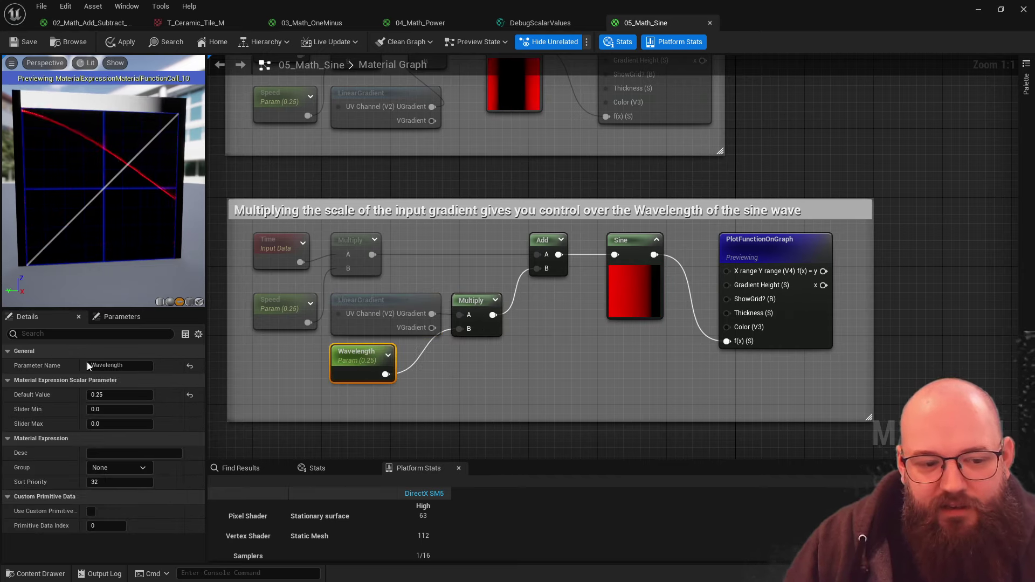
click(131, 398)
text(.)
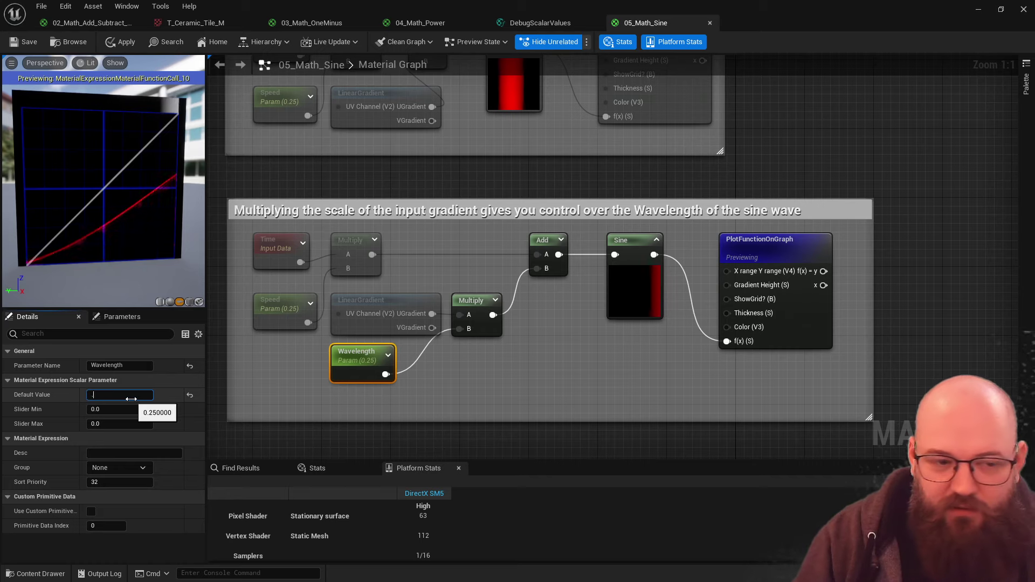
text(5)
key(Return)
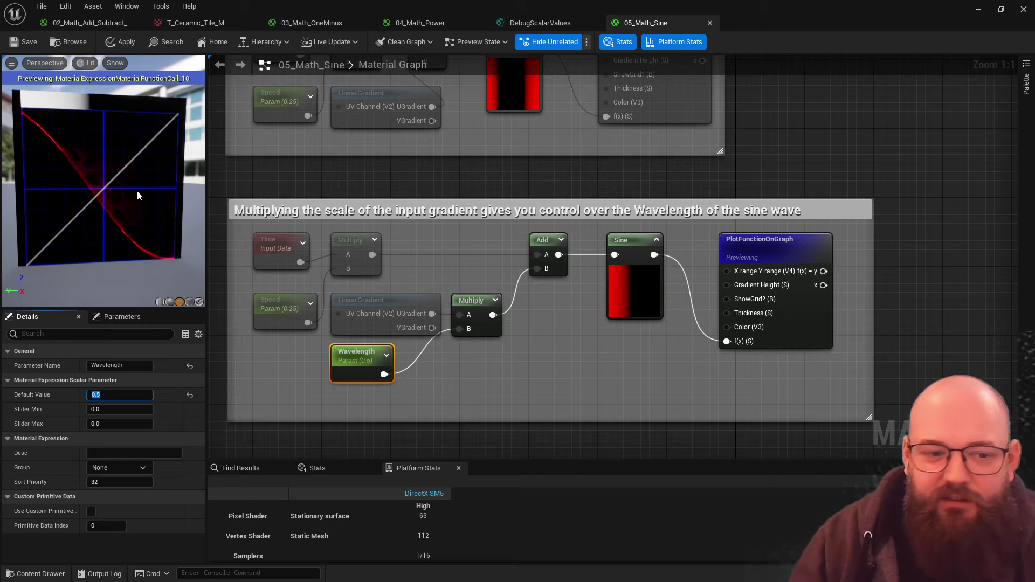
click(335, 173)
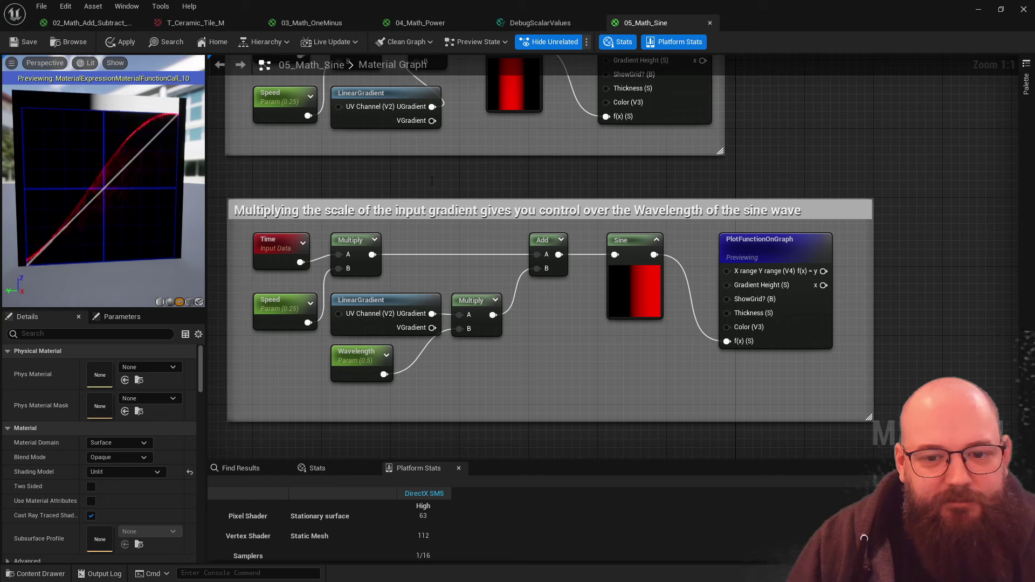
- Inspect the Period settings of the first two Sine nodes in the section about combining sine waves
right_drag(584, 354, 492, 72)
scroll(563, 348, down, 2)
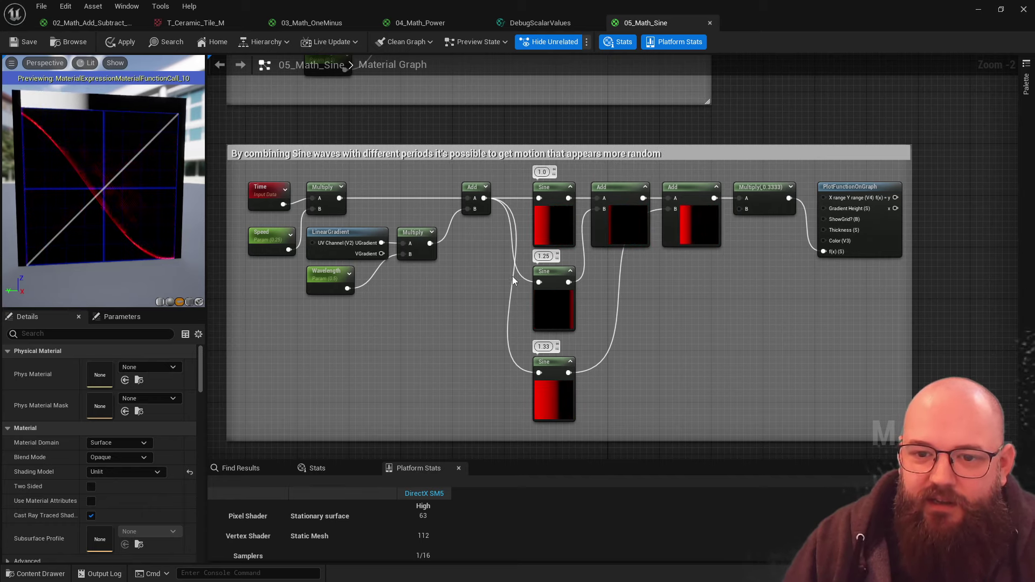
click(556, 299)
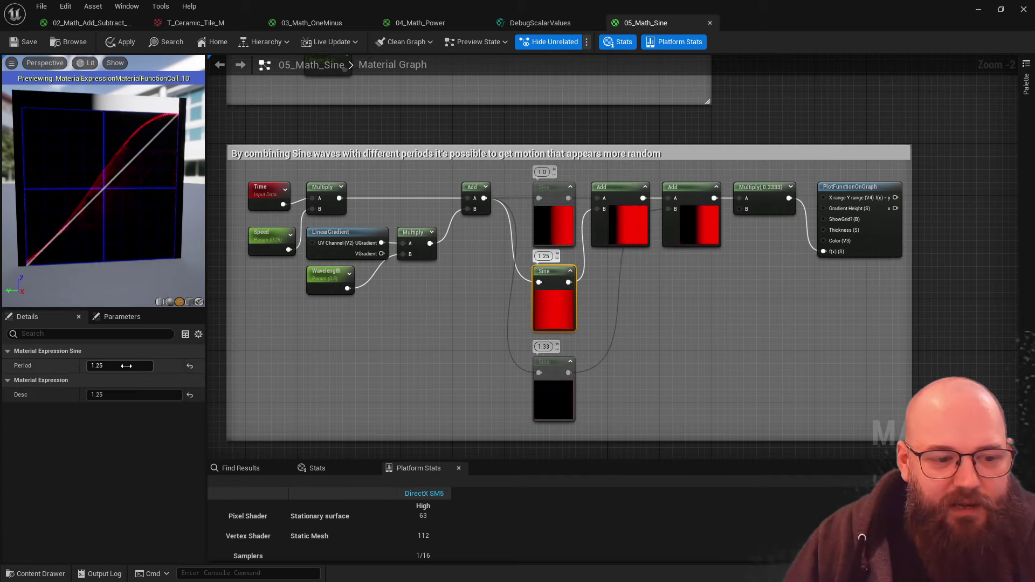
click(561, 220)
click(488, 323)
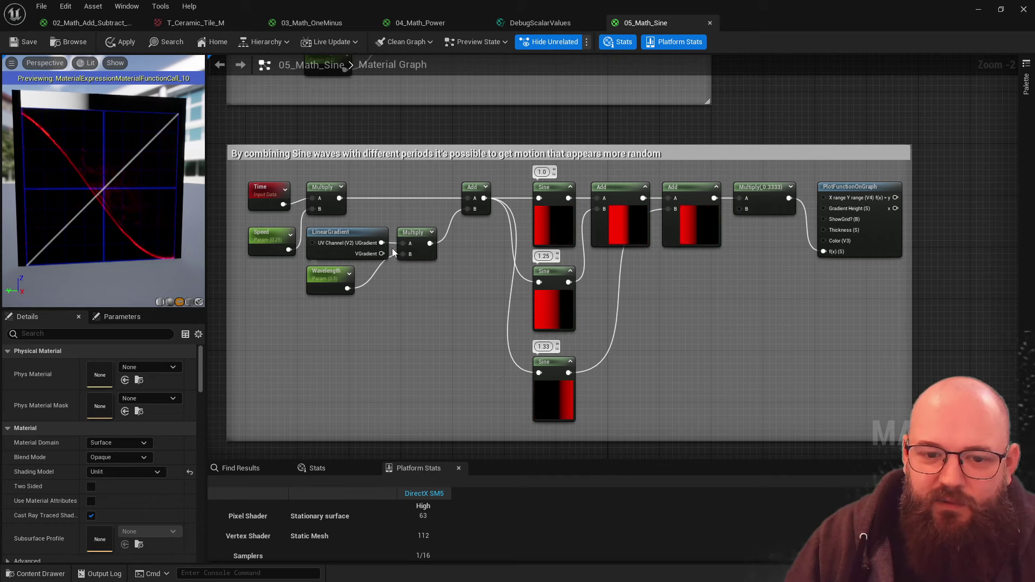
- Select all three Sine nodes in the combined-waves section to compare their differing periods, and clear the selection
click(554, 226)
shift+click(554, 313)
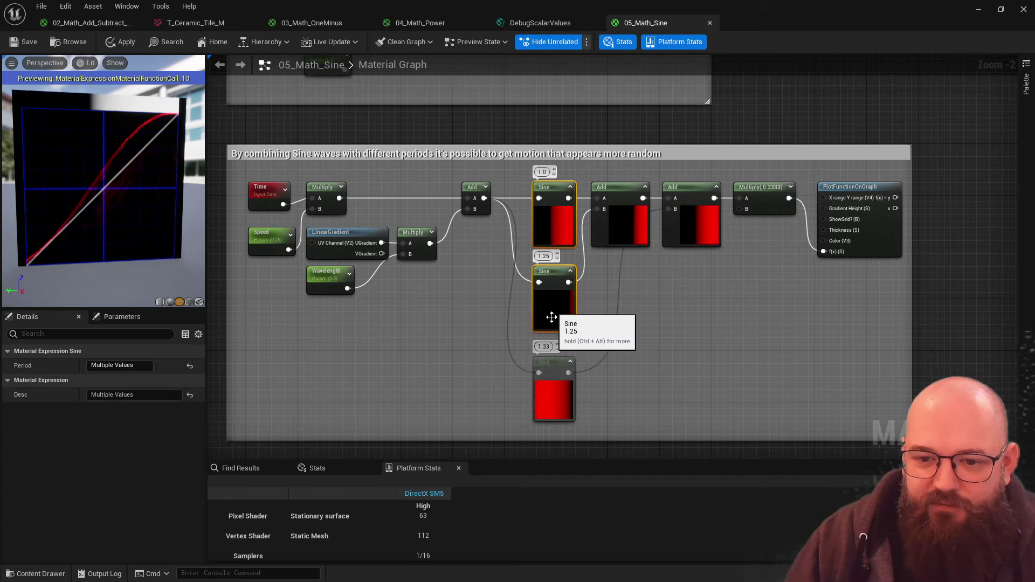
shift+click(553, 390)
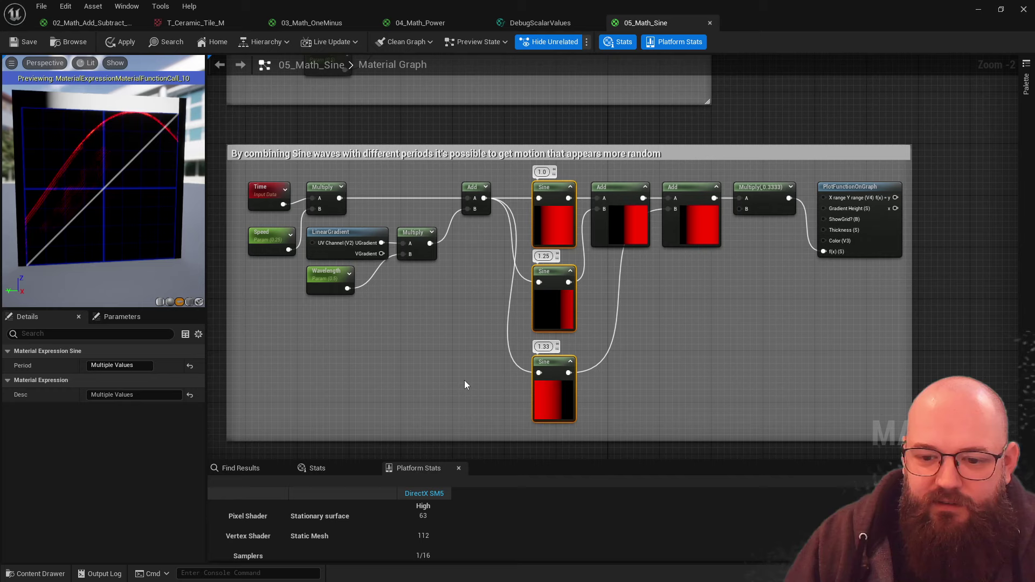
click(555, 227)
click(755, 351)
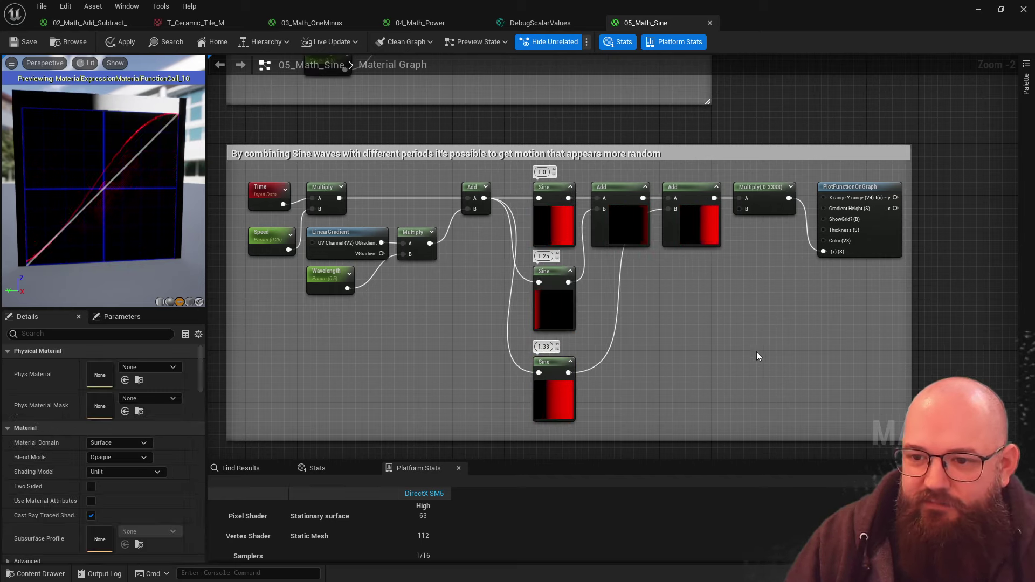
- Preview the combined-waves section's PlotFunctionOnGraph node and set its Wavelength parameter's default value to 2
click(882, 235)
key(space)
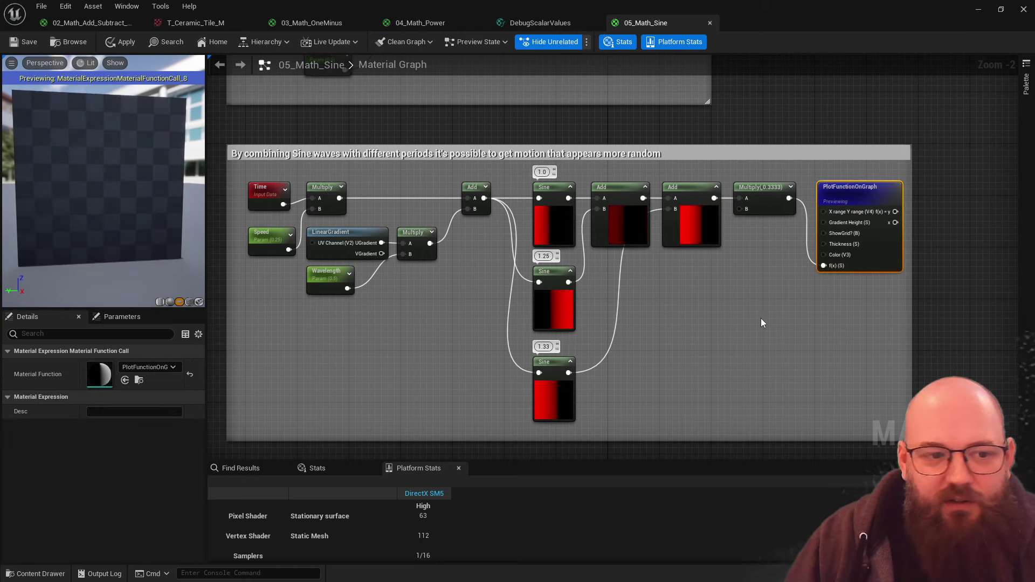
click(329, 278)
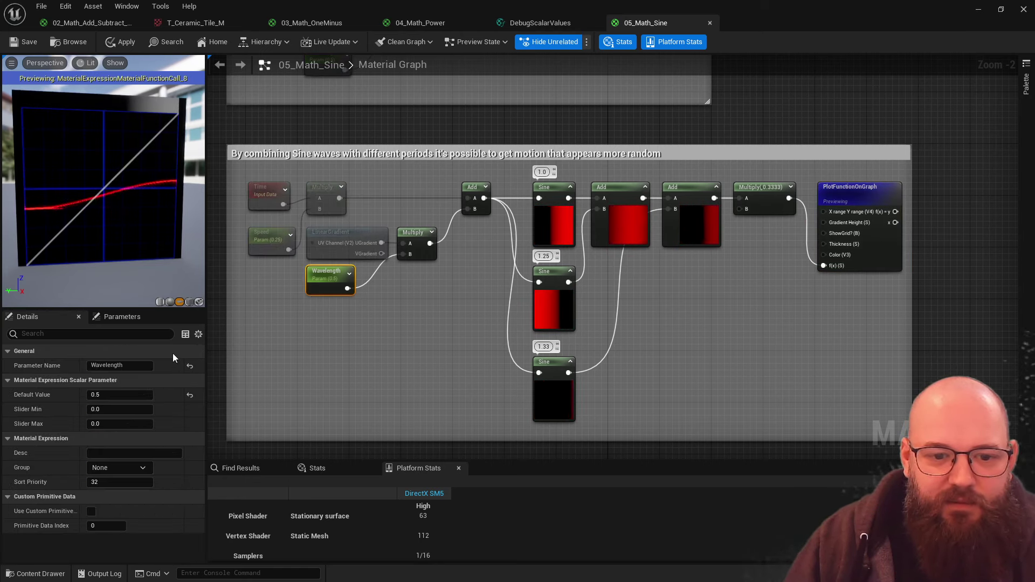
click(113, 394)
text(2)
key(Return)
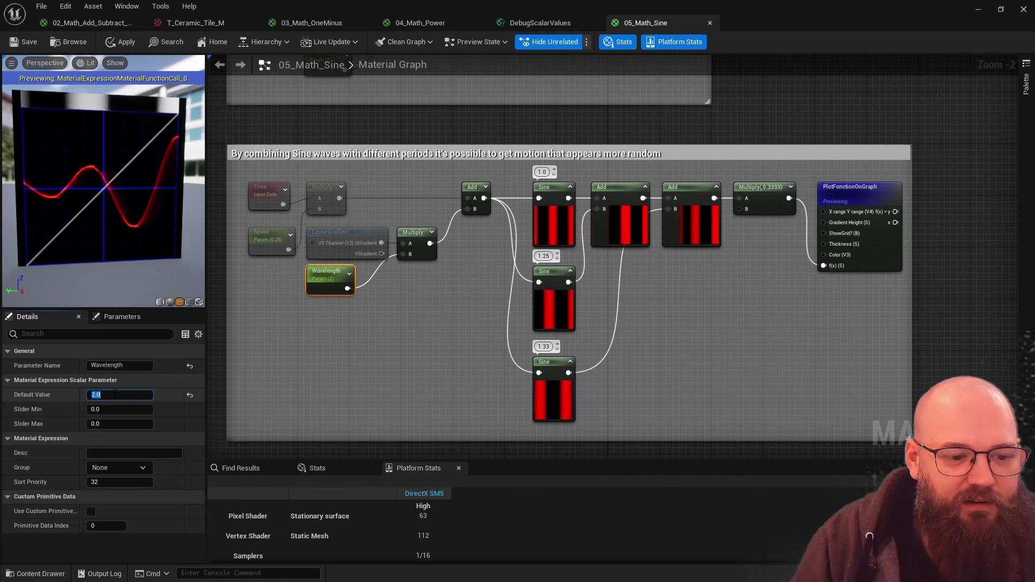
- Increase the Wavelength parameter's default value to 4 for the combined sine waves
text(4)
key(Return)
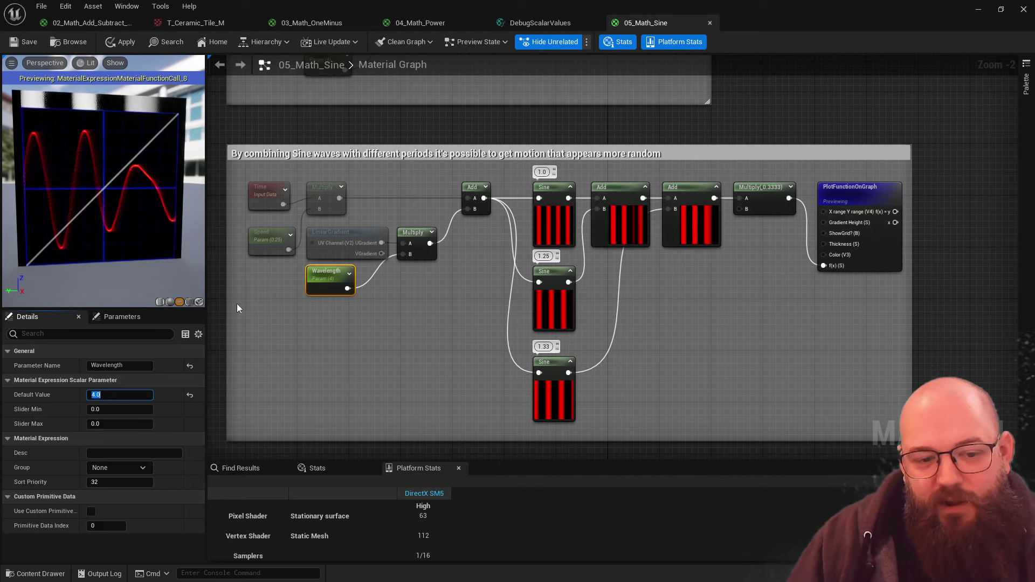
click(319, 340)
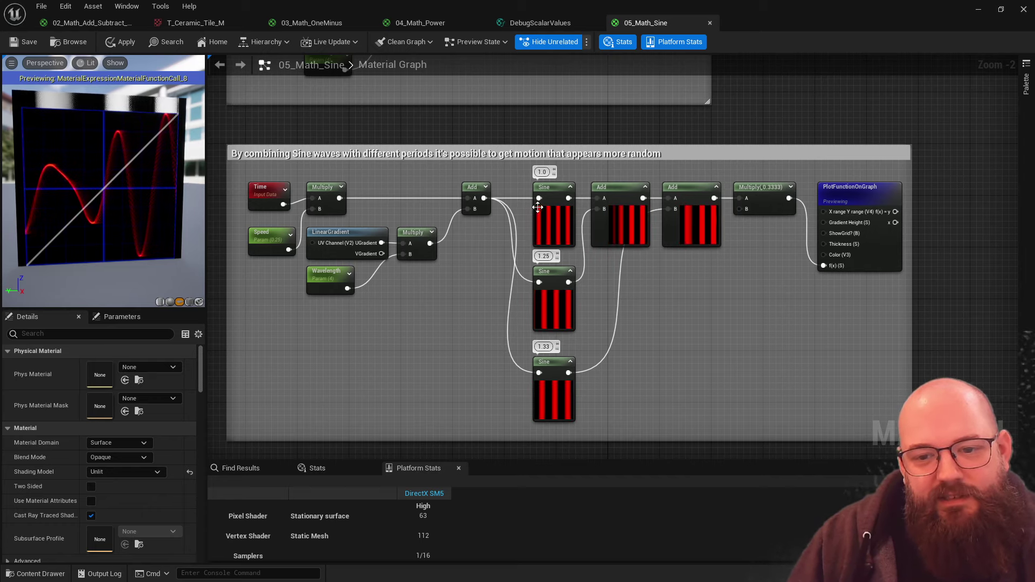
- Check the Period setting of the middle Sine node in the combined-waves section
click(545, 296)
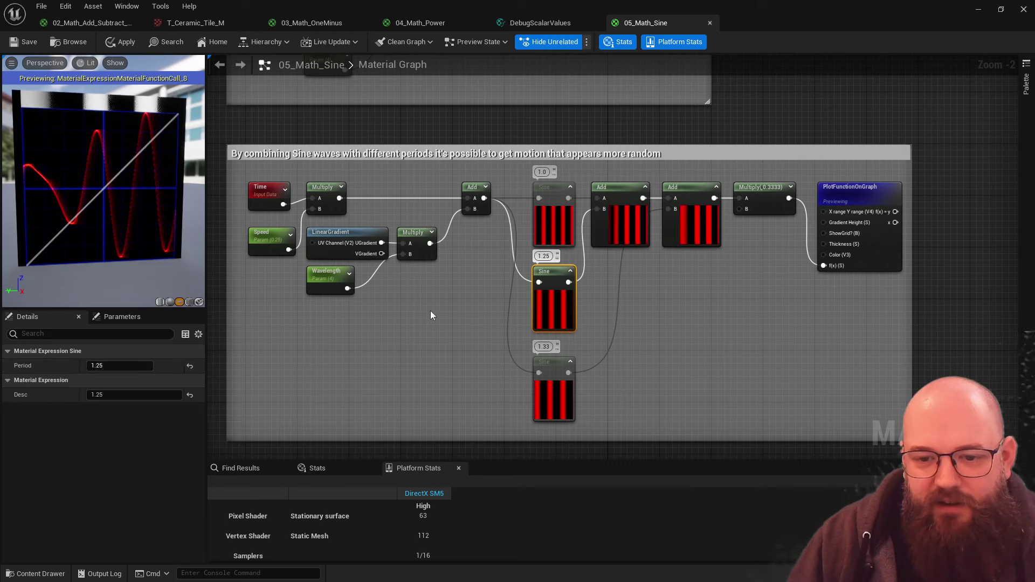
click(454, 324)
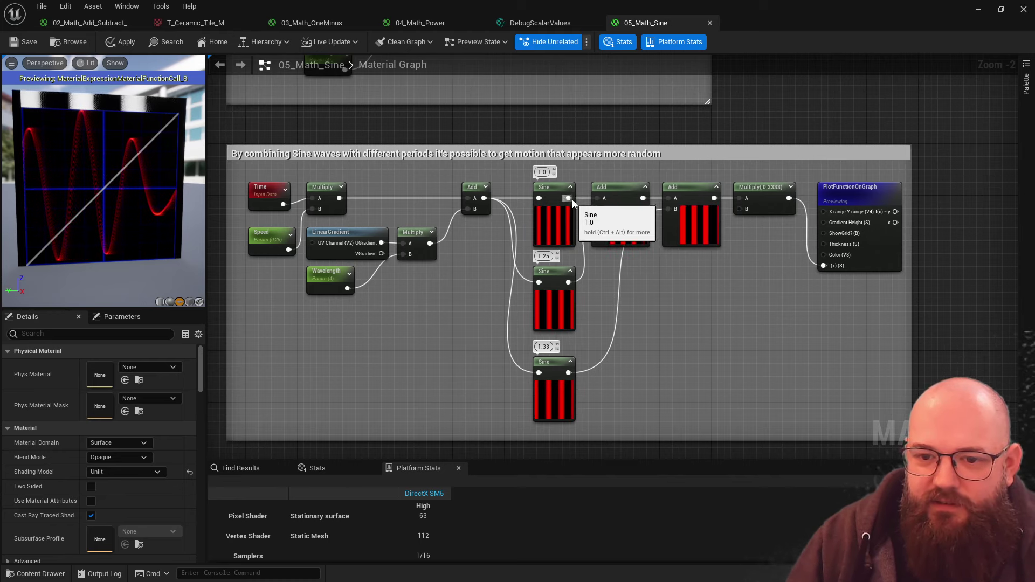
- Plot each of the three combined-waves Sine nodes individually by wiring its output into PlotFunctionOnGraph's f(x) input, from period 1.0 to 1.33
drag(568, 199, 823, 268)
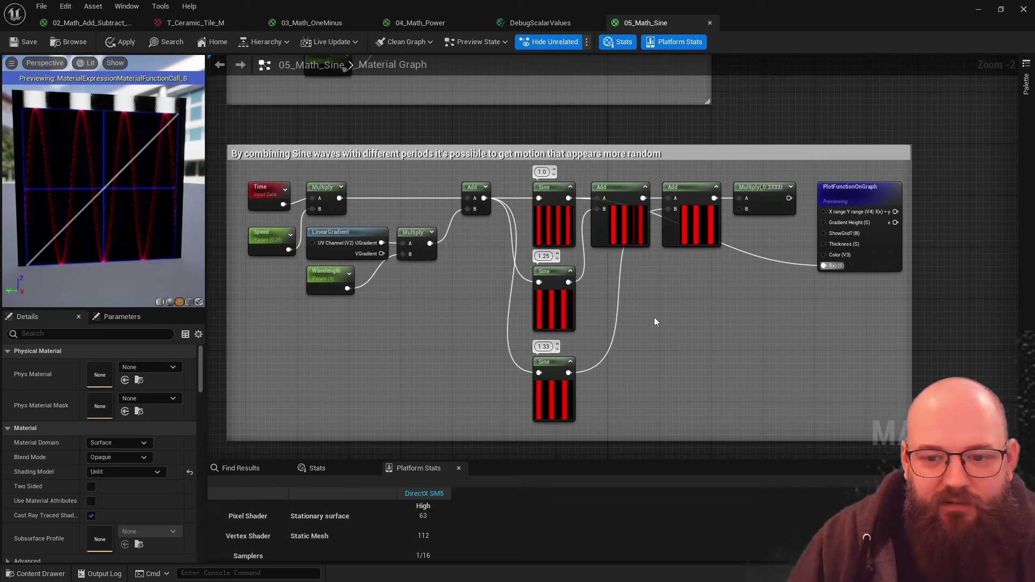
drag(569, 282, 830, 264)
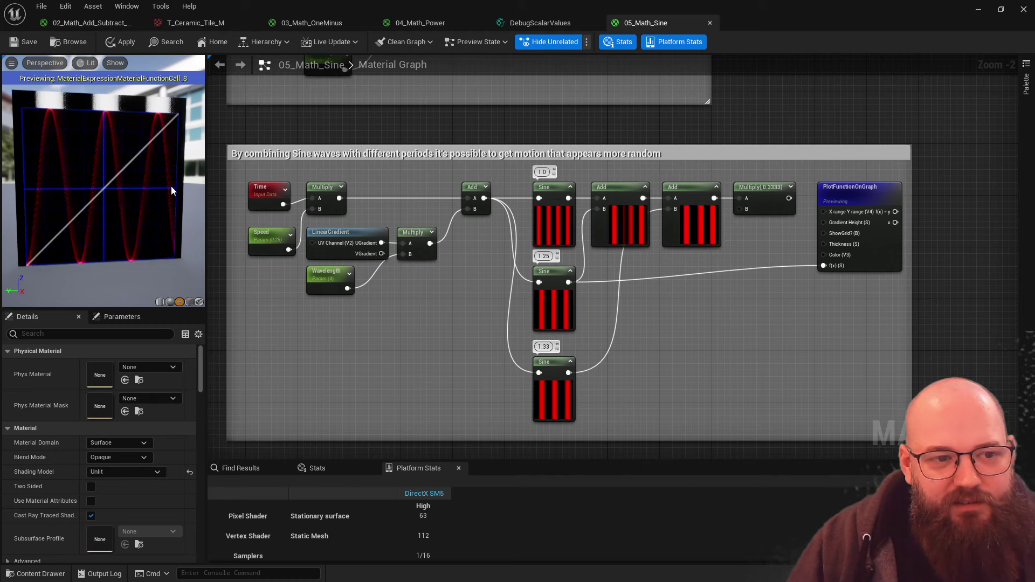
drag(569, 373, 824, 266)
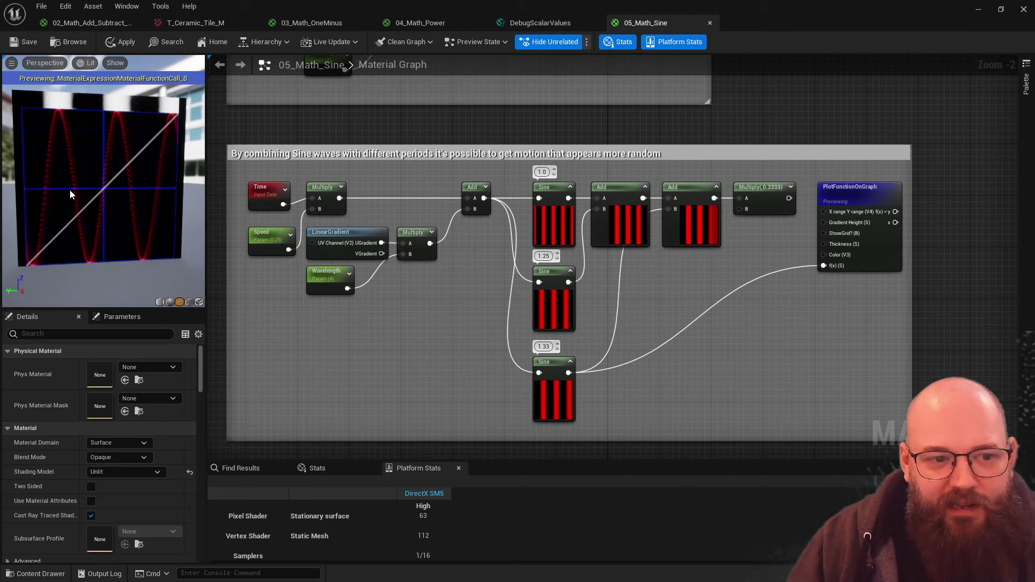
- Reconnect the Multiply(0.3333) output to PlotFunctionOnGraph's f(x) input so the combined waves are plotted
click(781, 201)
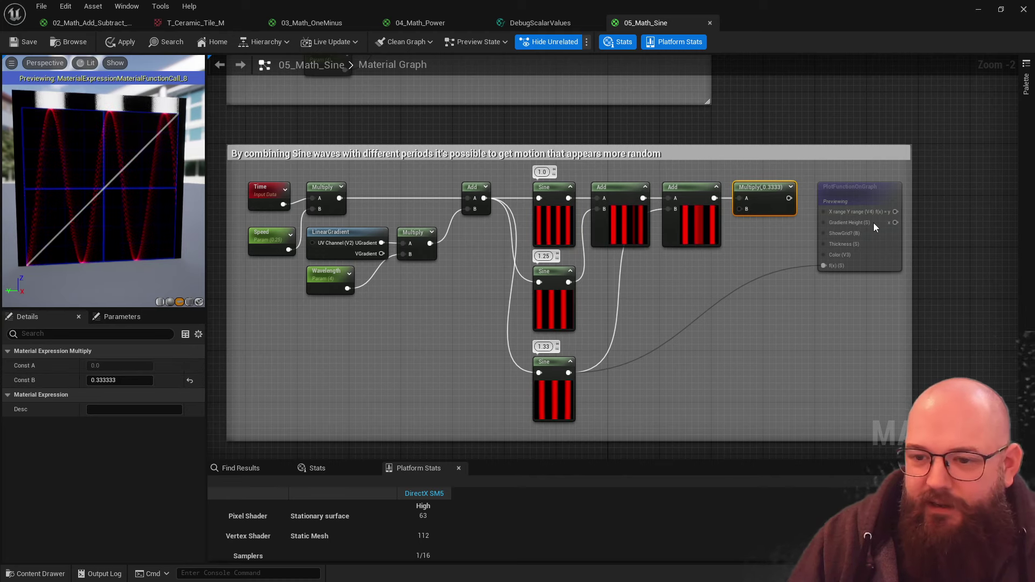
drag(823, 265, 788, 201)
click(698, 342)
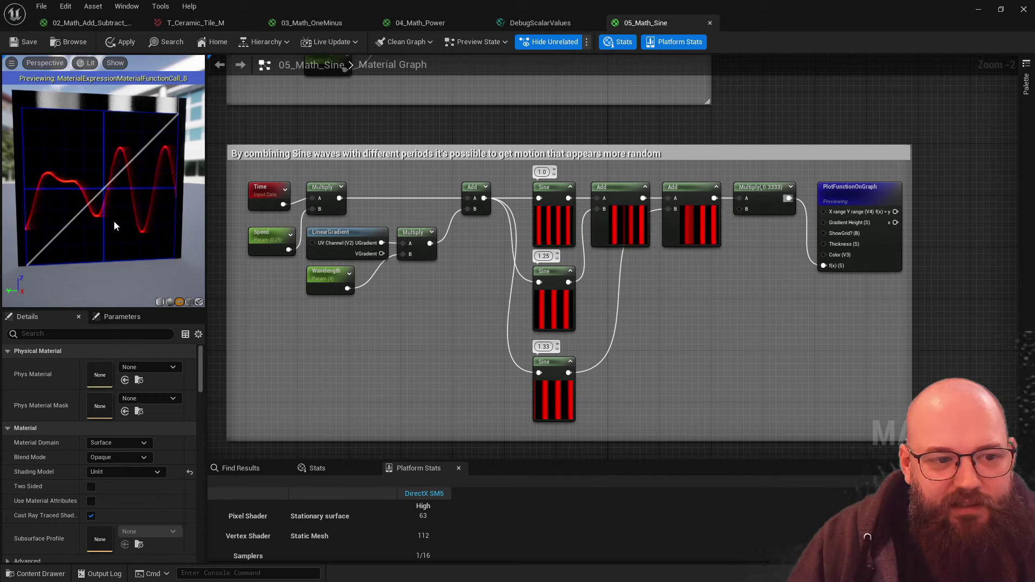
- Set the Period of the middle Sine node in the combined-waves section to 1.425
click(564, 302)
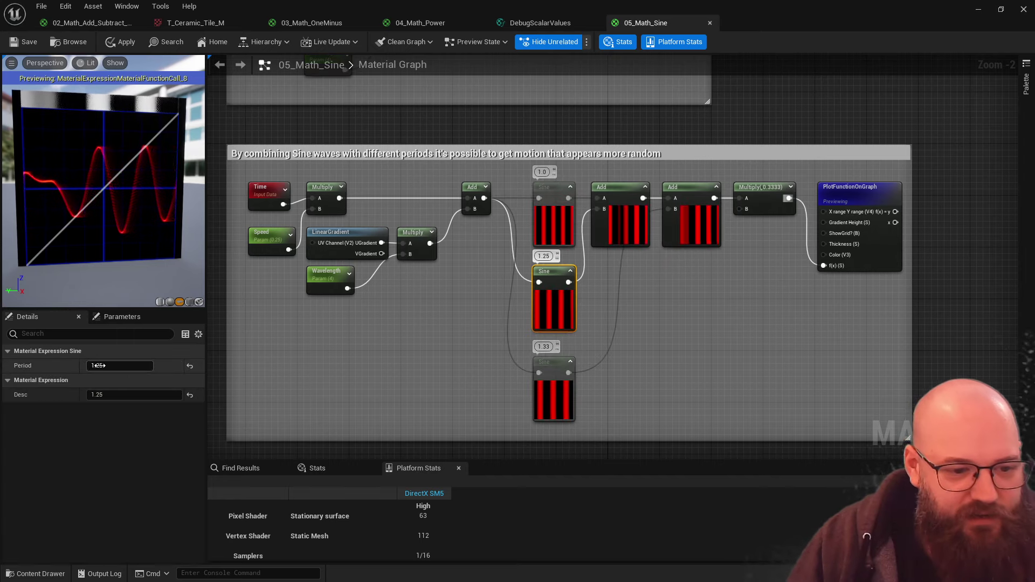
click(115, 366)
text(1.425)
key(Return)
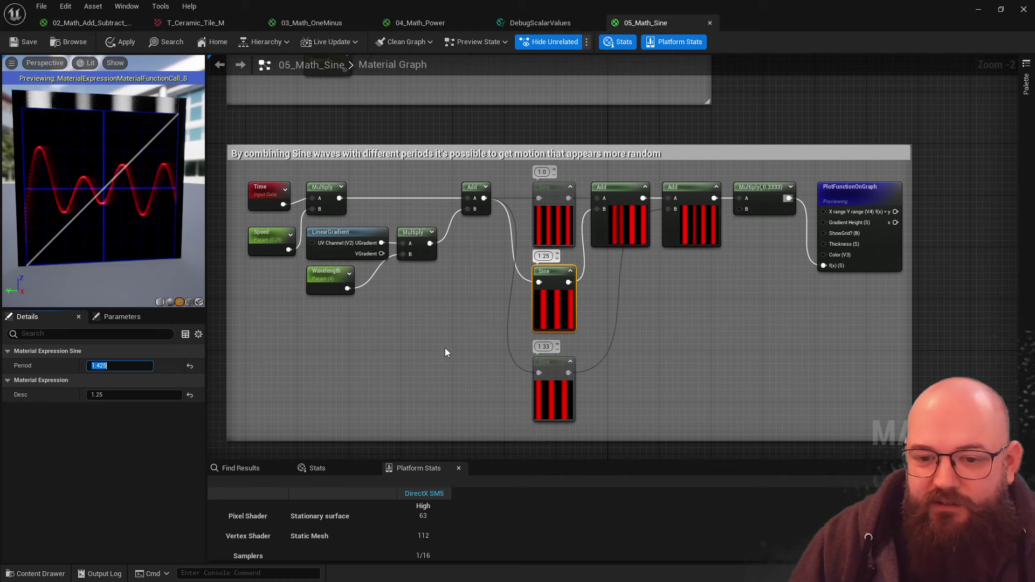
click(452, 334)
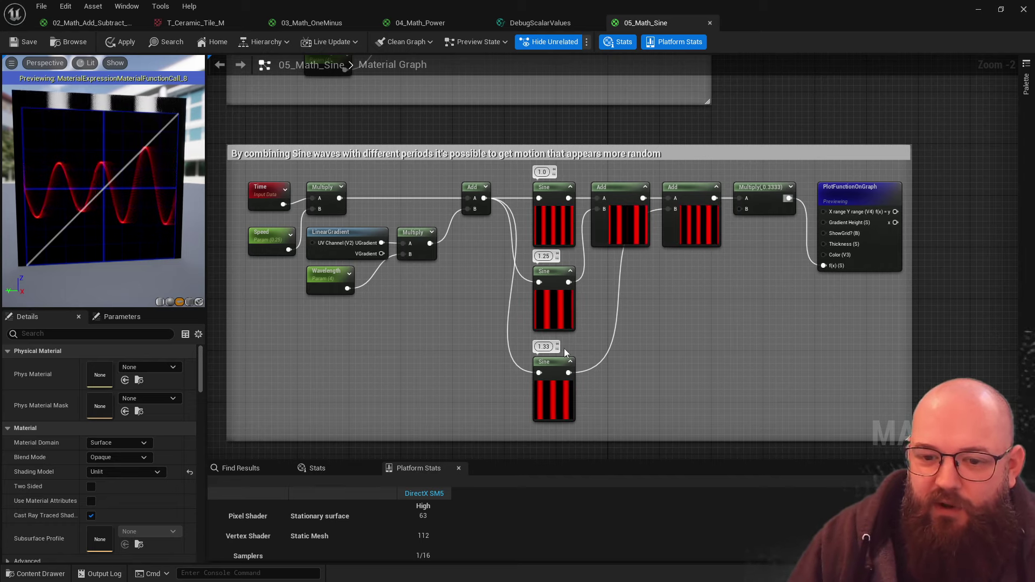
- Set the middle Sine node's Period to 1.5 and the lowest Sine node's Period to 2.0
click(559, 307)
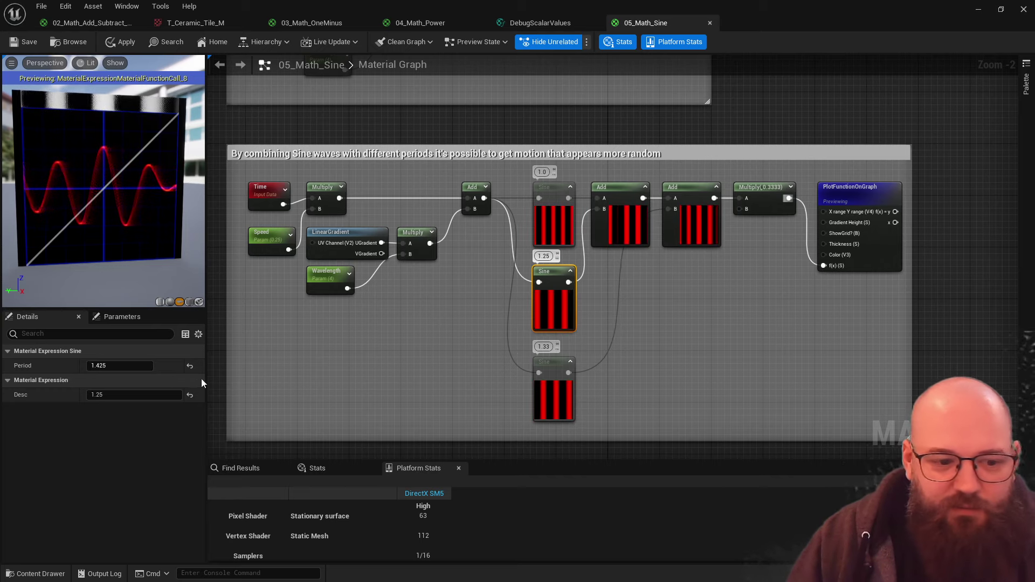
click(127, 365)
text(1.5)
key(Return)
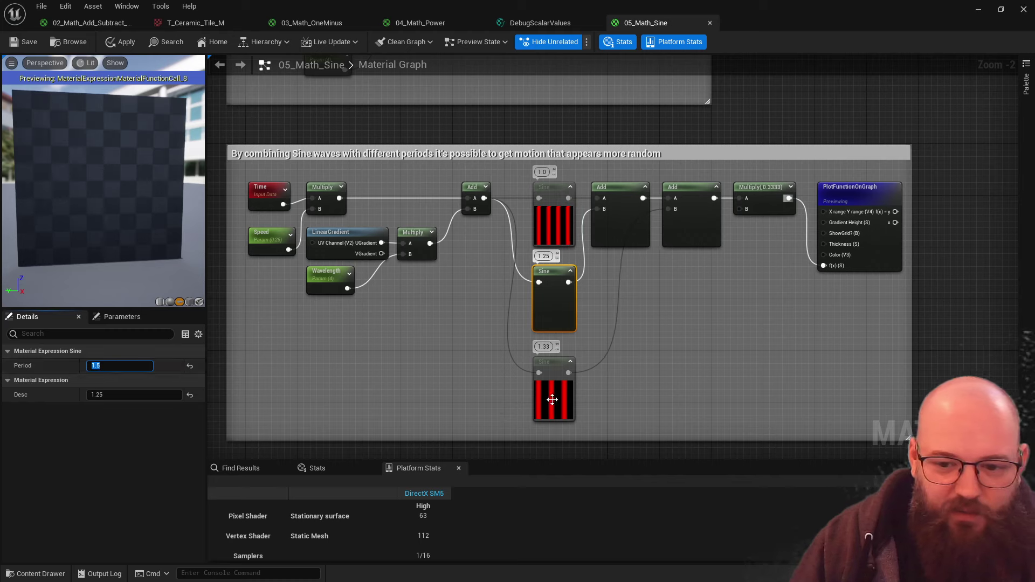
click(380, 376)
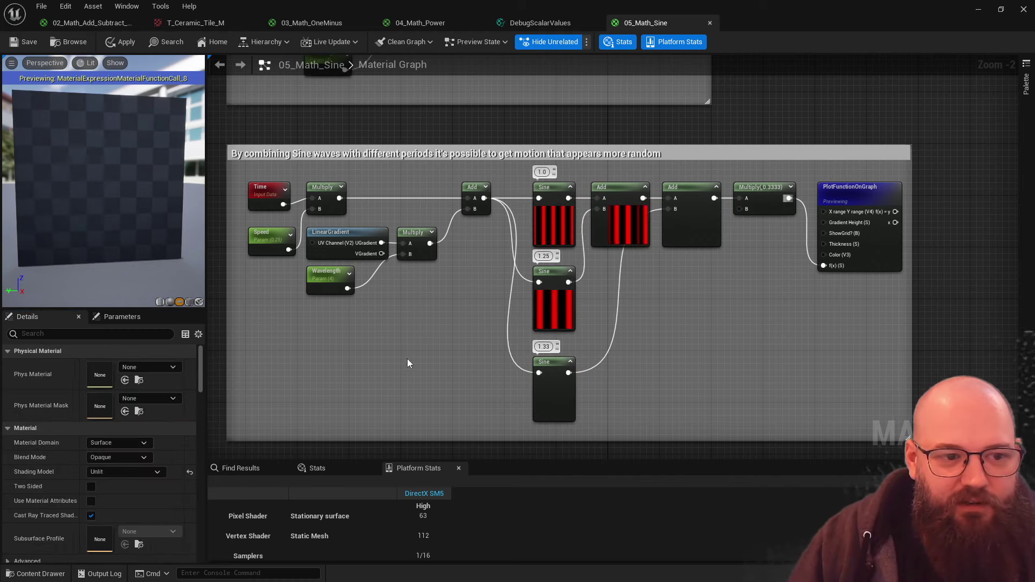
- Plot the lowest Sine node alone and the uppermost Sine node alone on the combined-waves graph to compare their periods
click(566, 226)
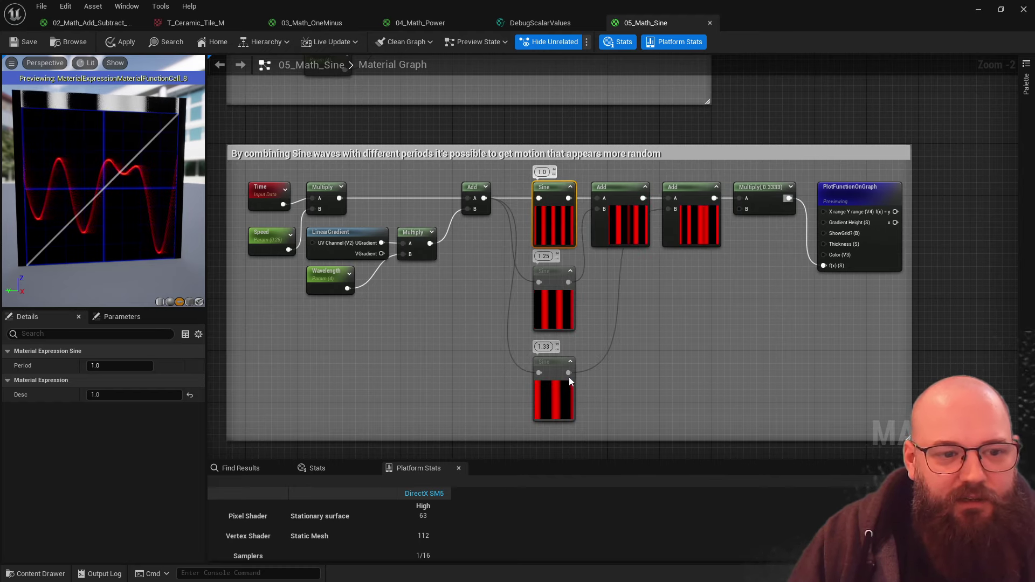
click(564, 407)
drag(824, 265, 569, 373)
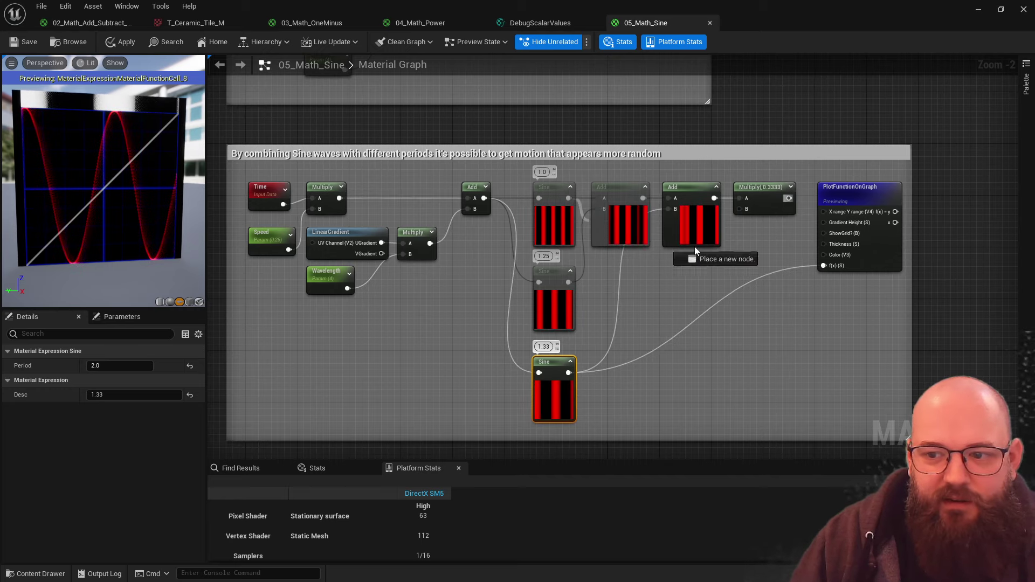
drag(842, 268, 830, 267)
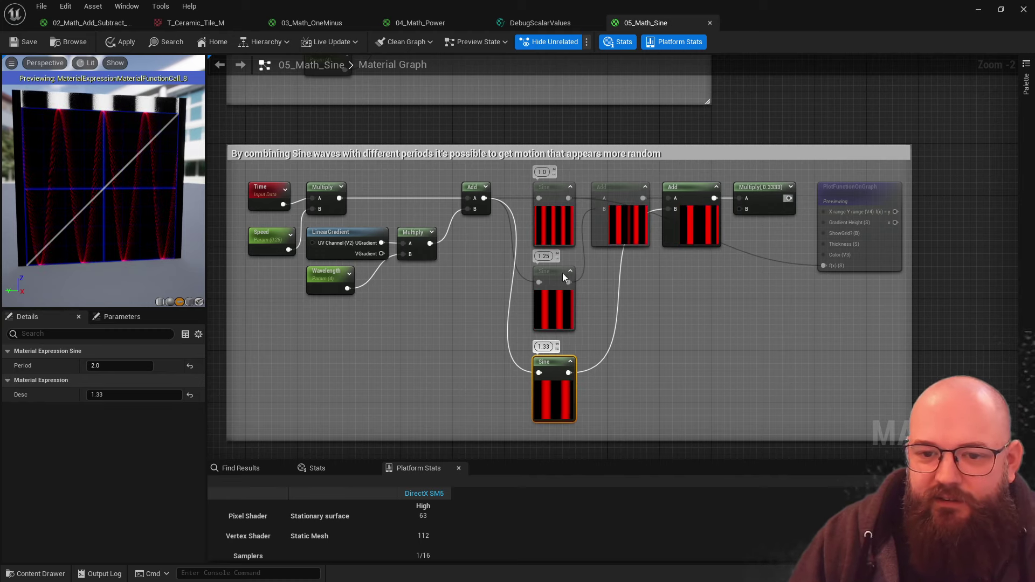
click(650, 340)
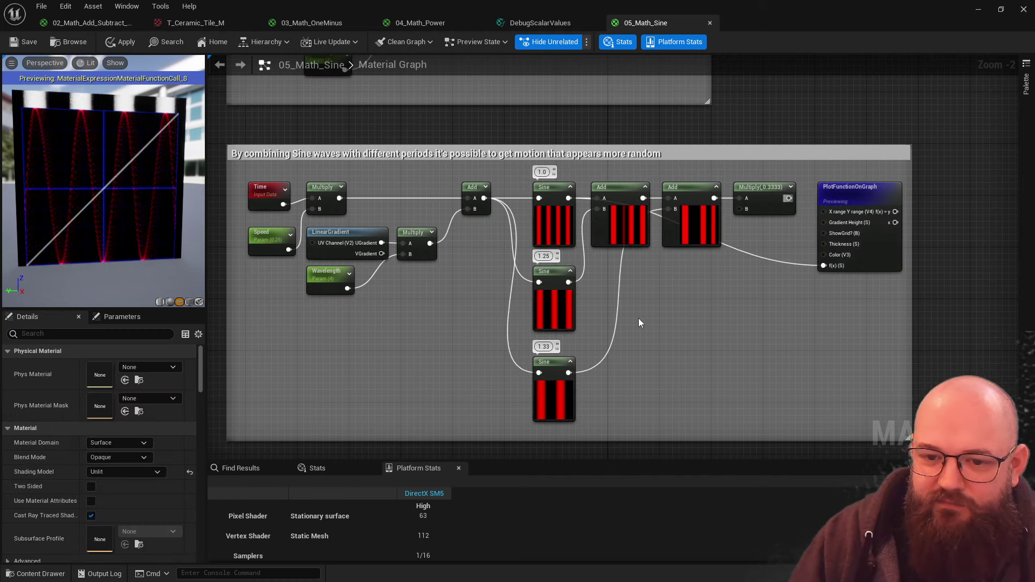
- Restore the middle Sine node's Period to 1.25
click(551, 215)
click(554, 300)
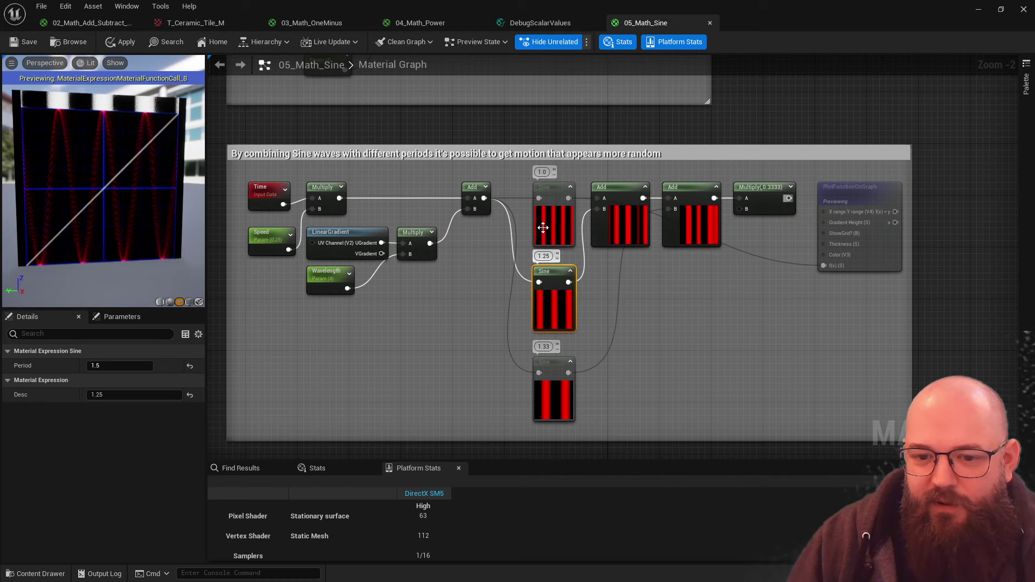
click(119, 366)
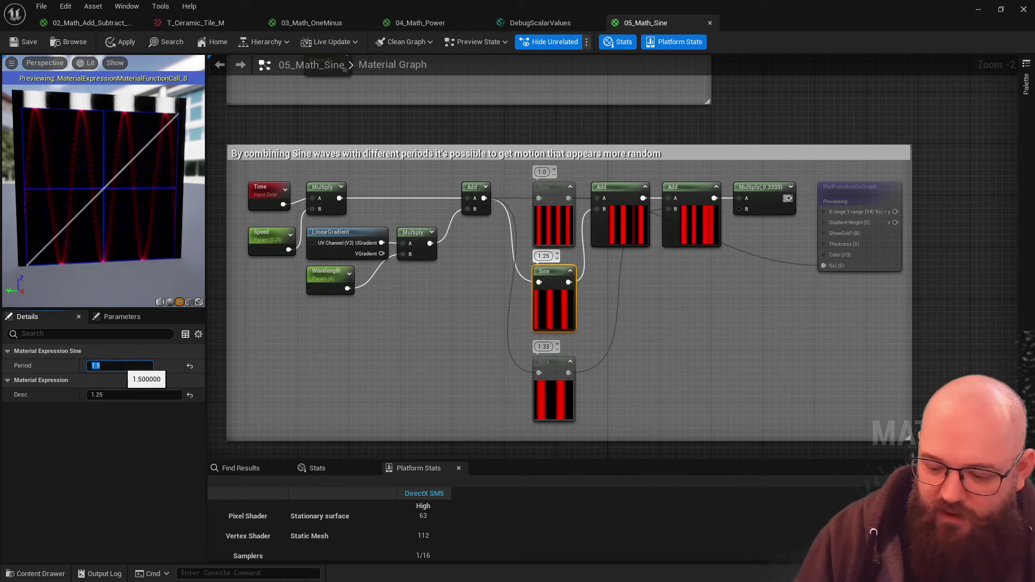
text(1.25)
key(Return)
- Restore the lowest Sine node's Period to 1.33 and reconnect the Multiply(0.3333) output to PlotFunctionOnGraph's f(x) input
click(566, 412)
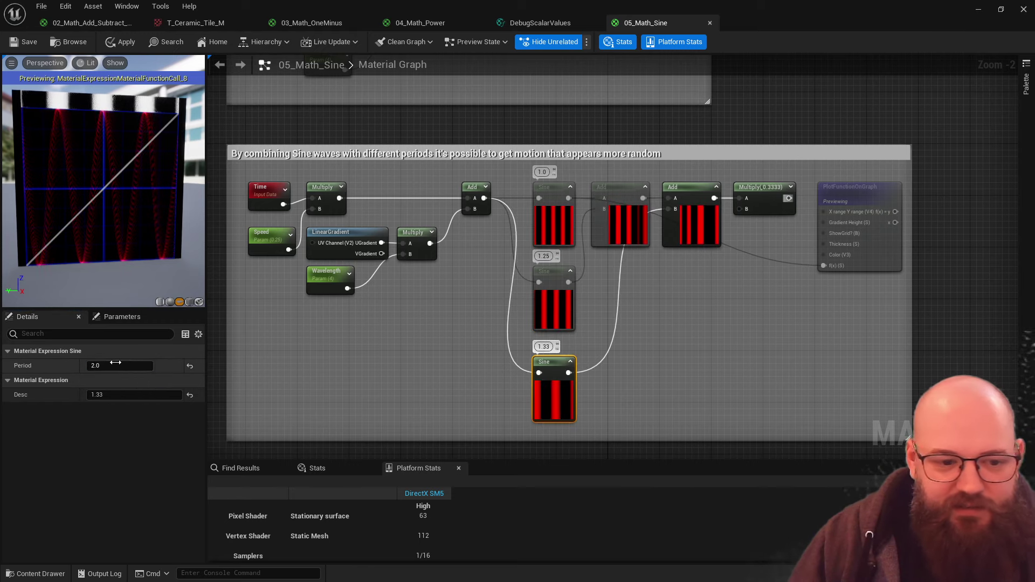
click(132, 366)
text(1.33)
key(Return)
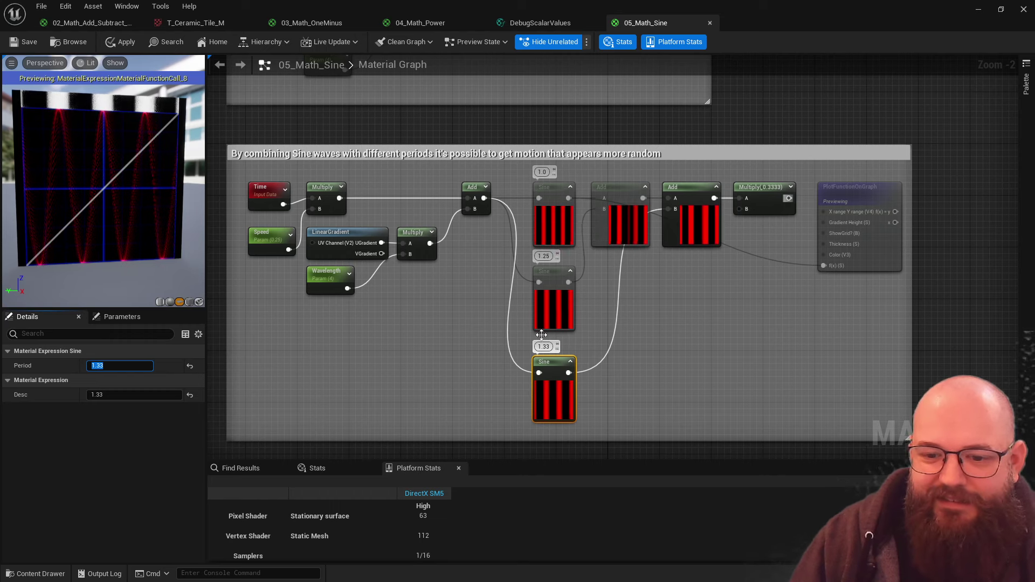
click(482, 309)
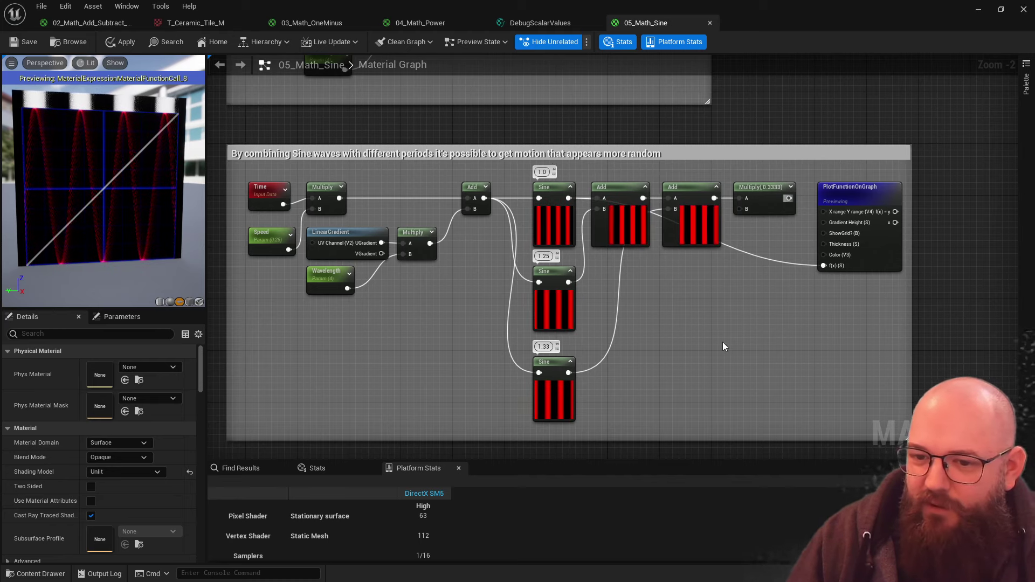
drag(823, 266, 789, 199)
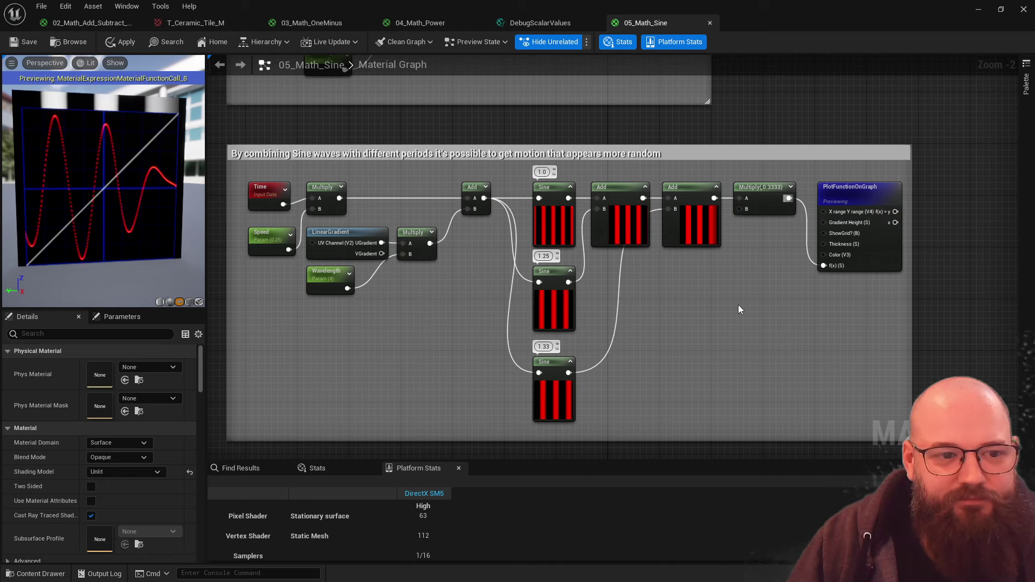
- Preview the PlotFunctionOnGraph node in the LinearSine section
scroll(378, 345, down, 2)
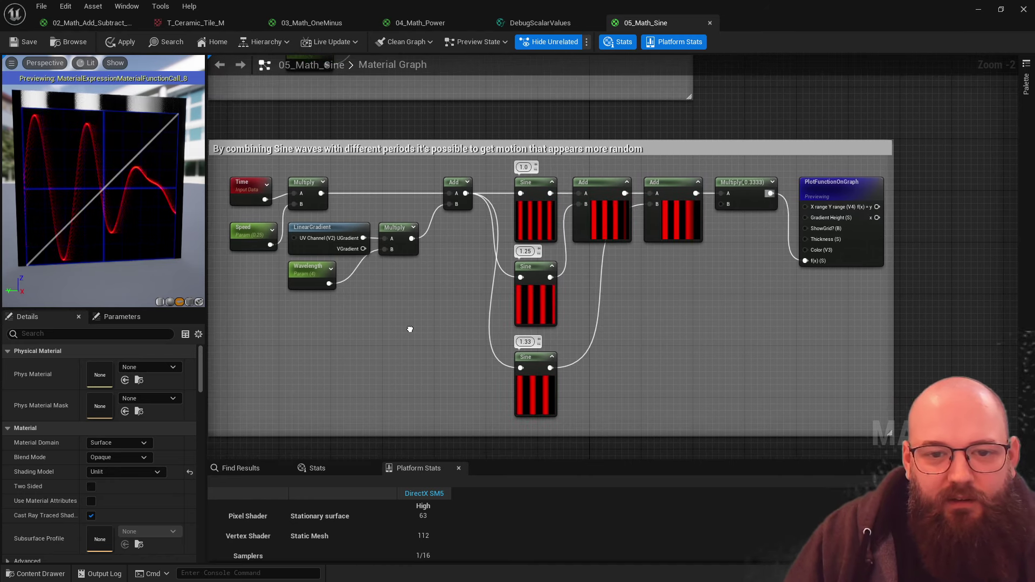
right_drag(444, 326, 469, 123)
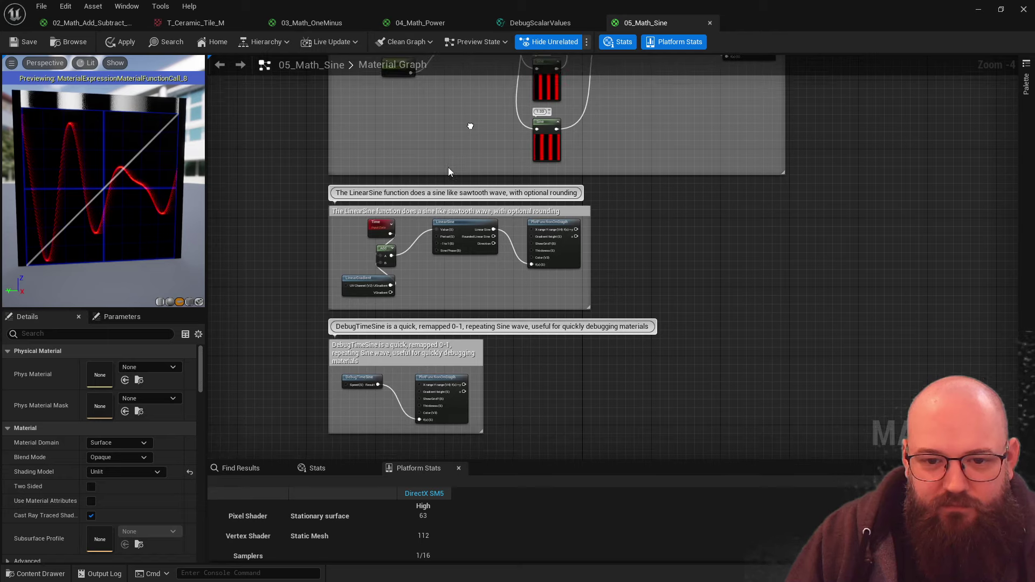
scroll(455, 264, up, 2)
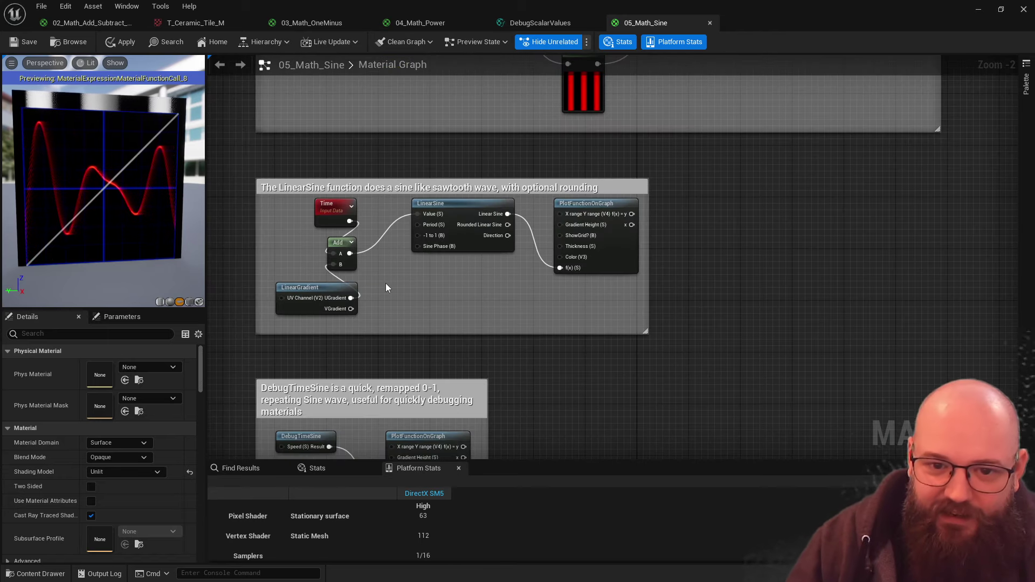
scroll(406, 283, up, 1)
click(517, 240)
click(668, 261)
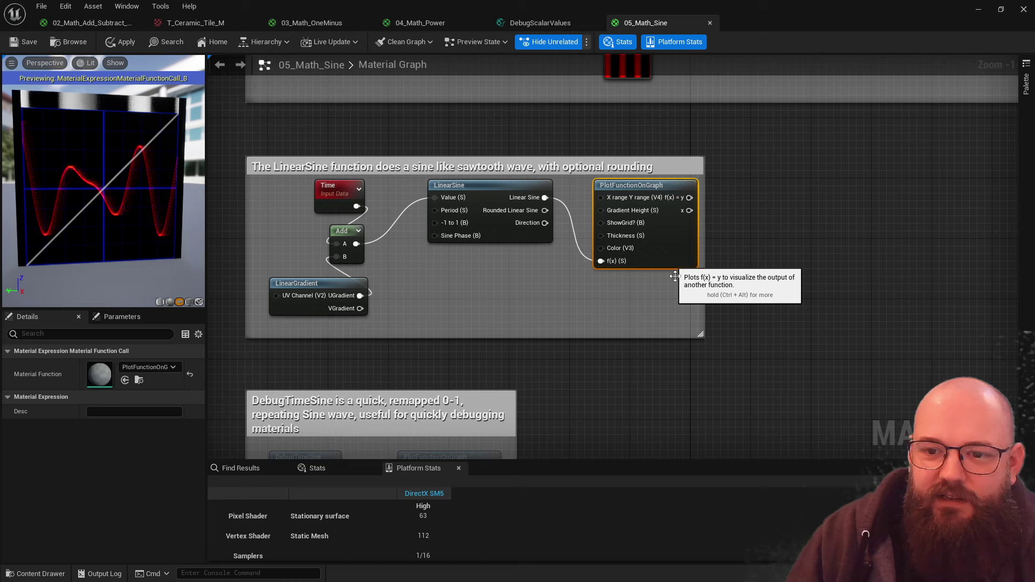
key(space)
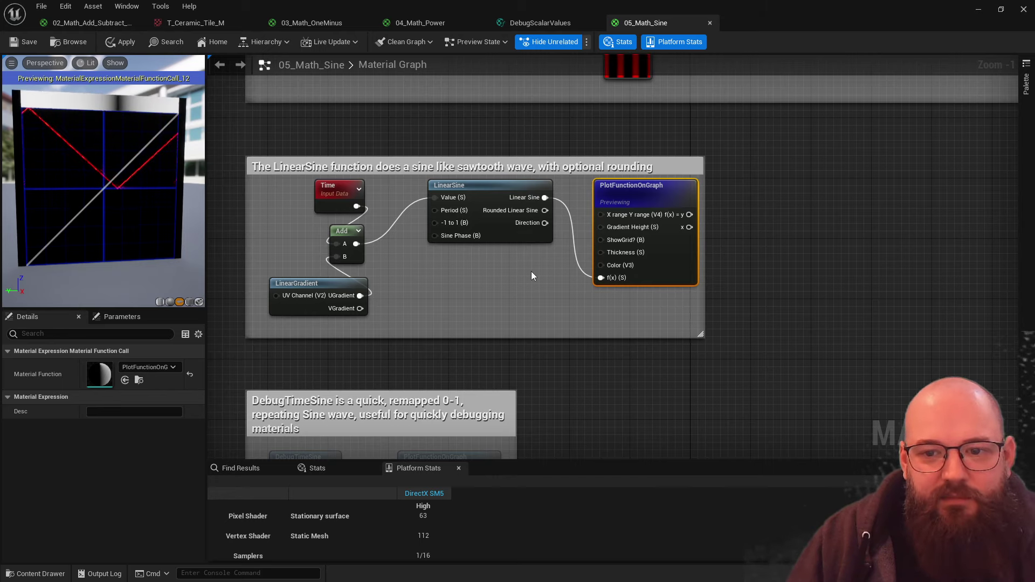
- Connect LinearSine's Rounded Linear Sine output to PlotFunctionOnGraph's f(x) input
right_drag(539, 281, 552, 299)
click(526, 316)
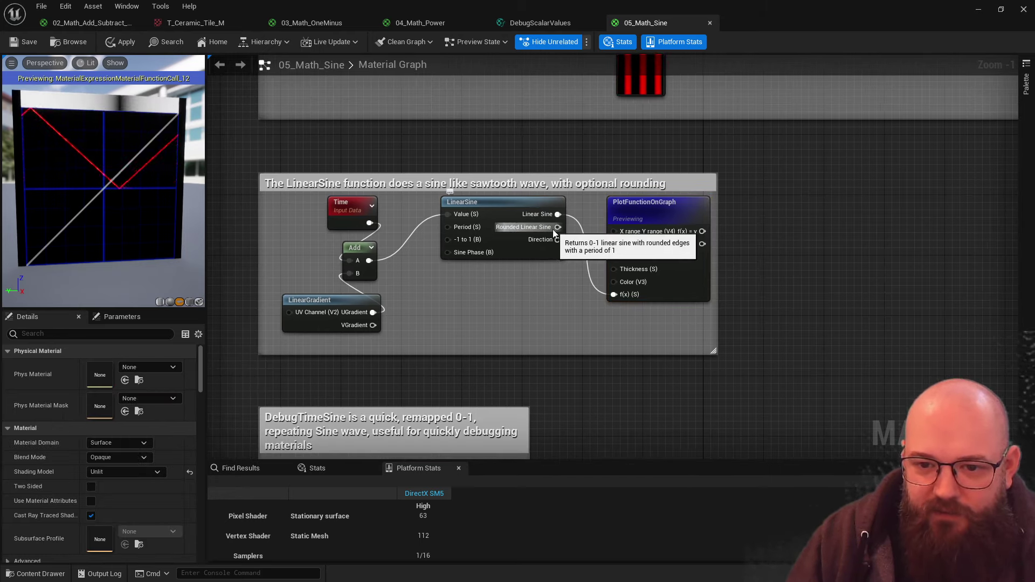
drag(558, 227, 614, 294)
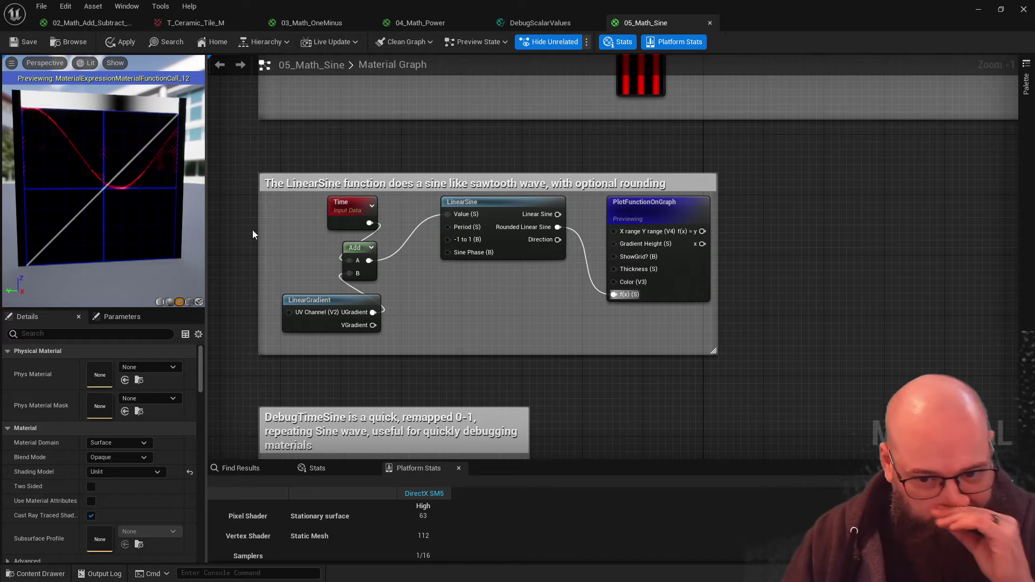
- Open the LinearSine material function and examine its node network from the inputs through to the three outputs
click(515, 252)
right_drag(277, 275, 909, 192)
scroll(806, 231, down, 3)
scroll(730, 230, down, 5)
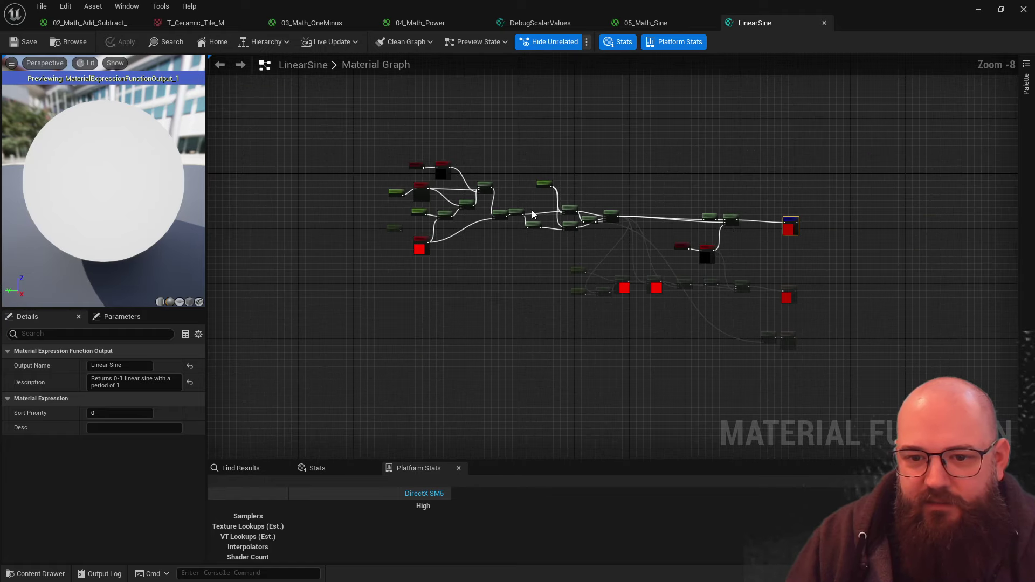
scroll(533, 215, up, 4)
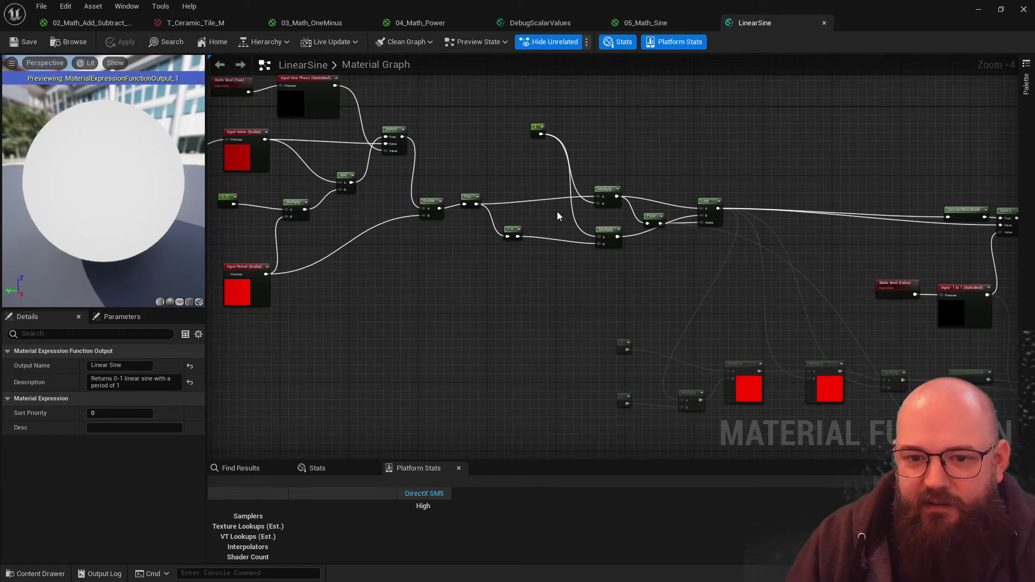
right_drag(558, 211, 208, 147)
scroll(446, 311, up, 1)
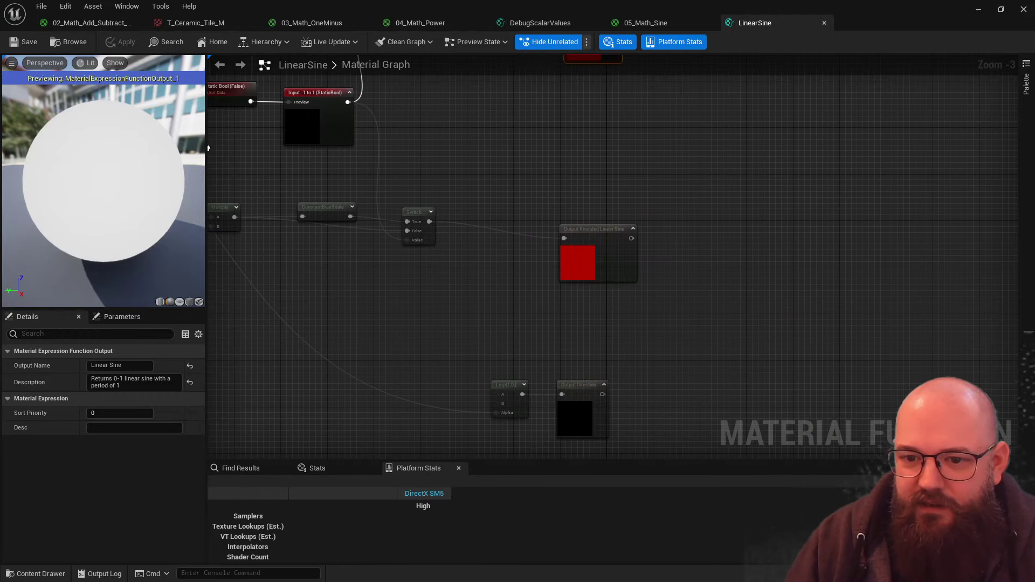
click(602, 261)
right_drag(602, 261, 882, 261)
right_drag(636, 291, 553, 154)
scroll(632, 220, down, 2)
scroll(594, 286, up, 1)
click(553, 155)
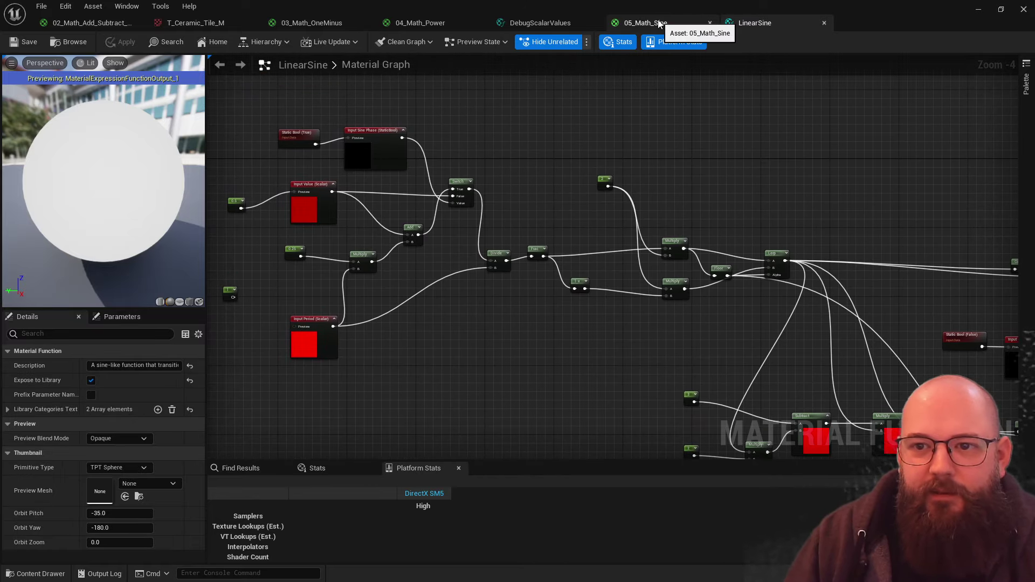
- Return to the 05_Math_Sine material and reconnect the Linear Sine output to PlotFunctionOnGraph's f(x) input
click(659, 23)
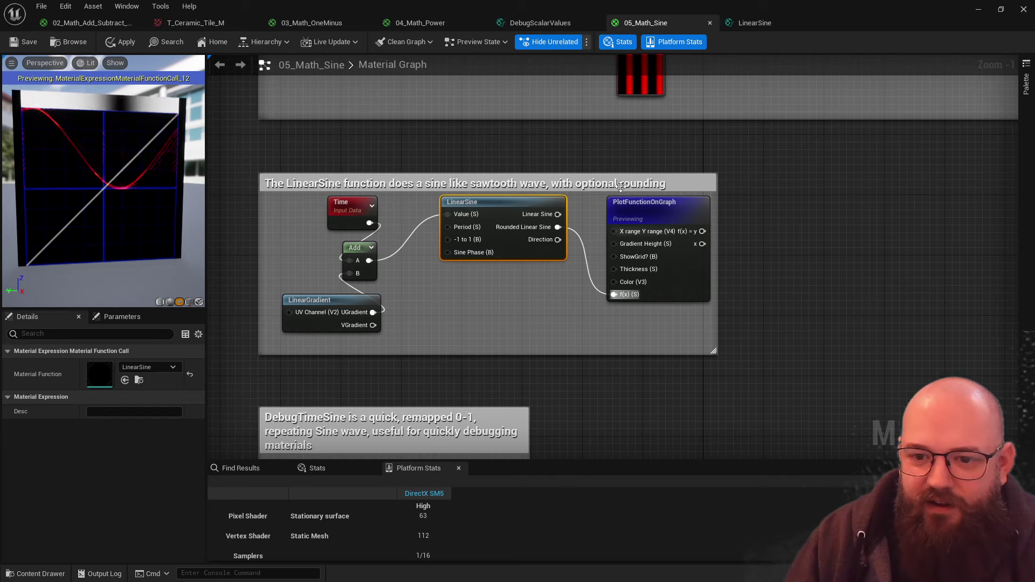
drag(558, 214, 609, 299)
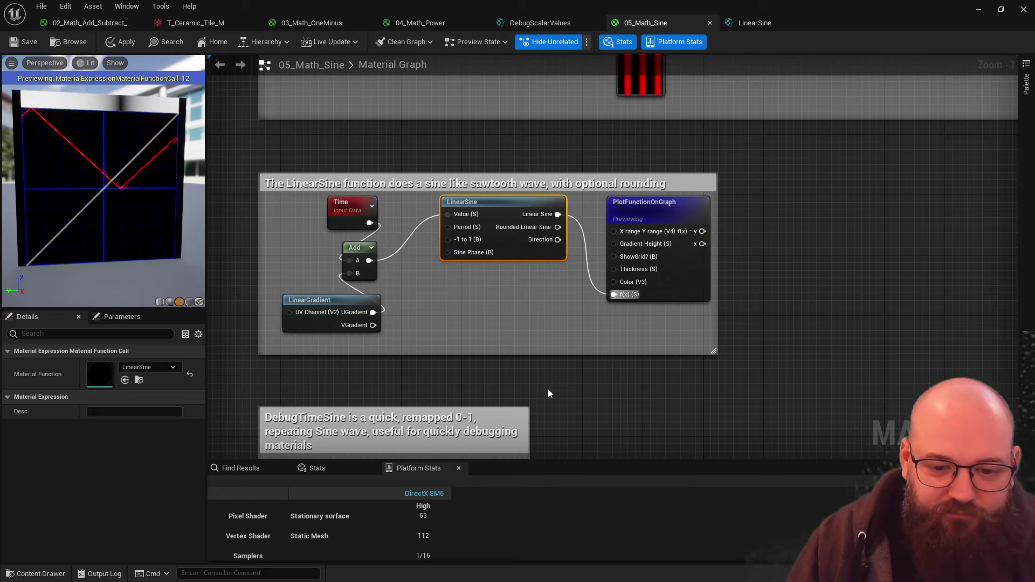
click(607, 422)
- Preview the DebugTimeSine node in the DebugTimeSine section
right_drag(607, 421, 632, 222)
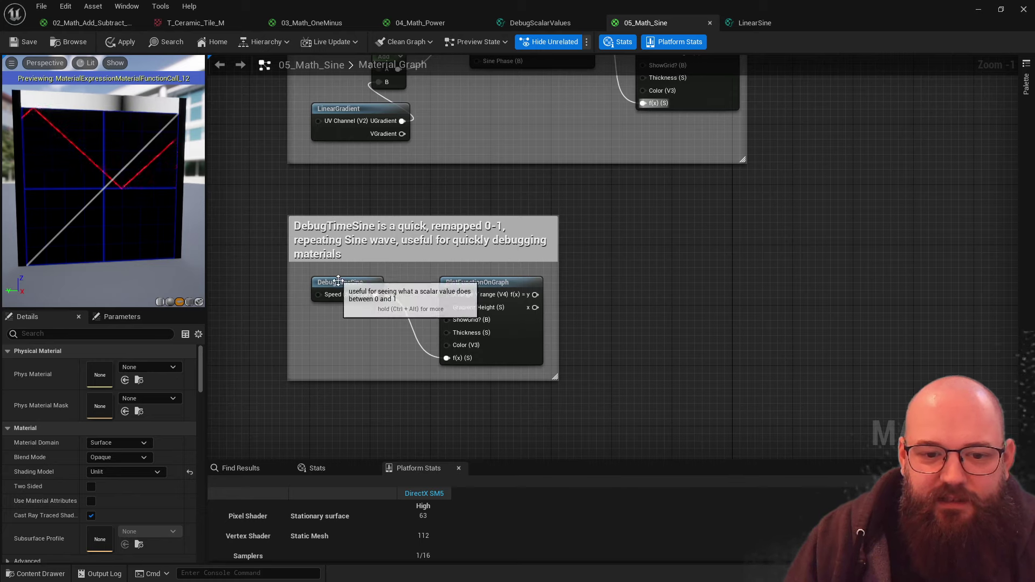
click(345, 291)
key(space)
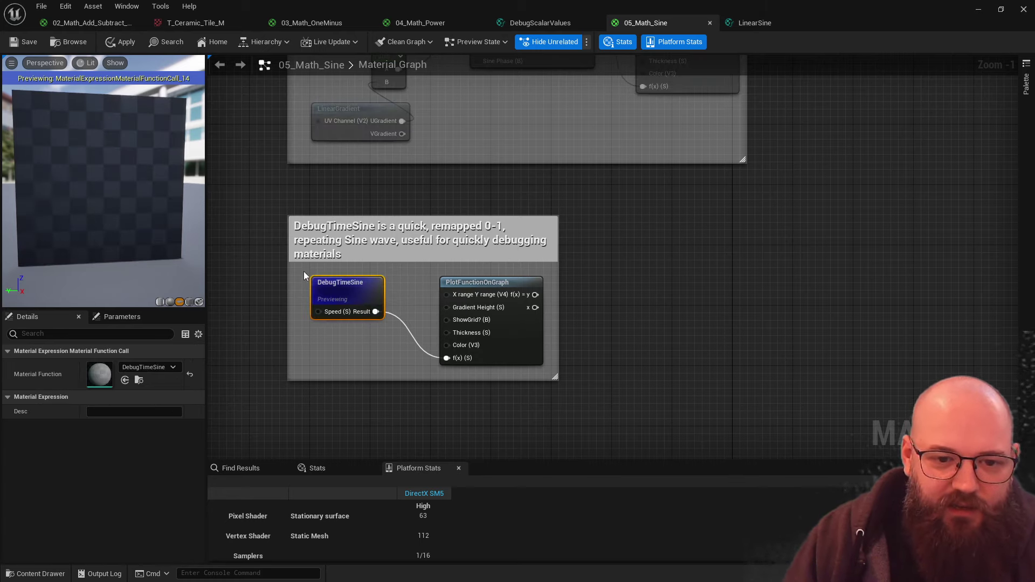
right_drag(384, 344, 412, 324)
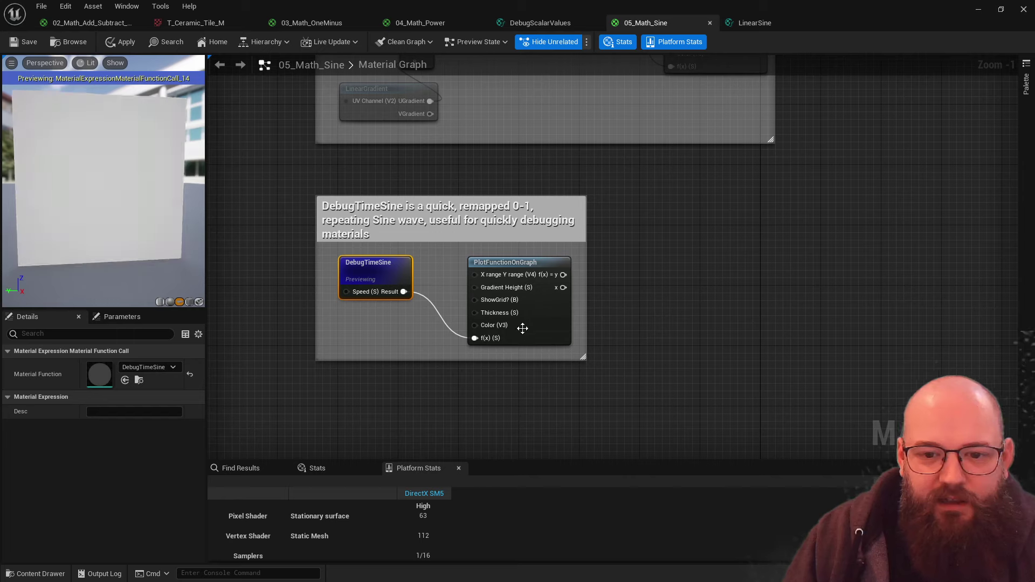
- Switch the preview to the PlotFunctionOnGraph node in the DebugTimeSine section
key(space)
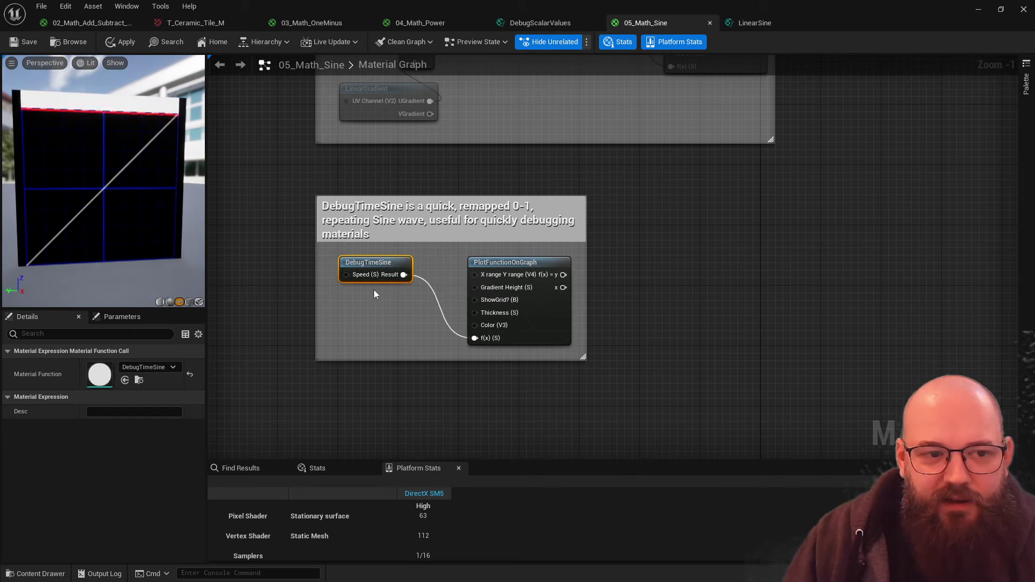
click(520, 326)
key(space)
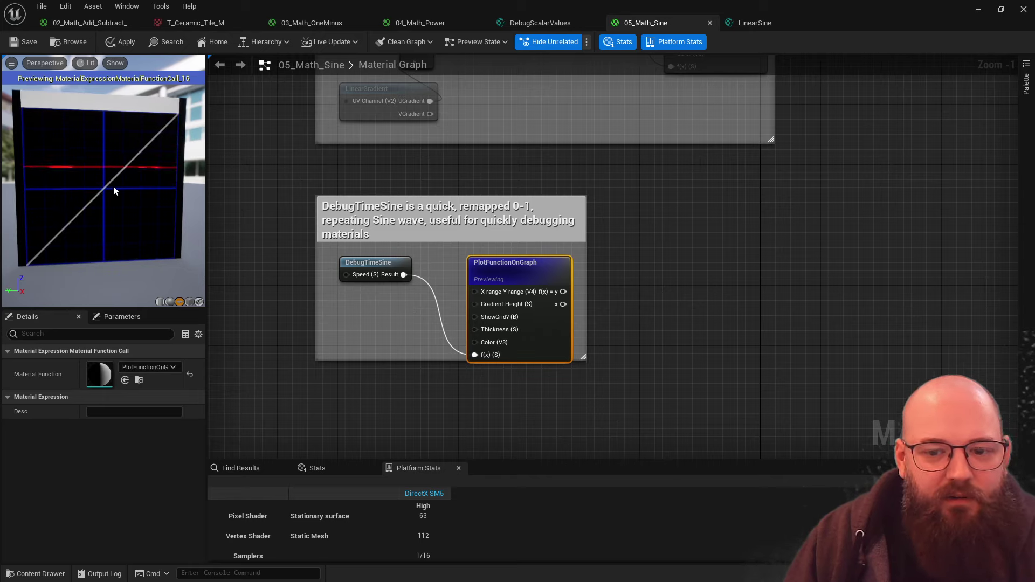
click(397, 323)
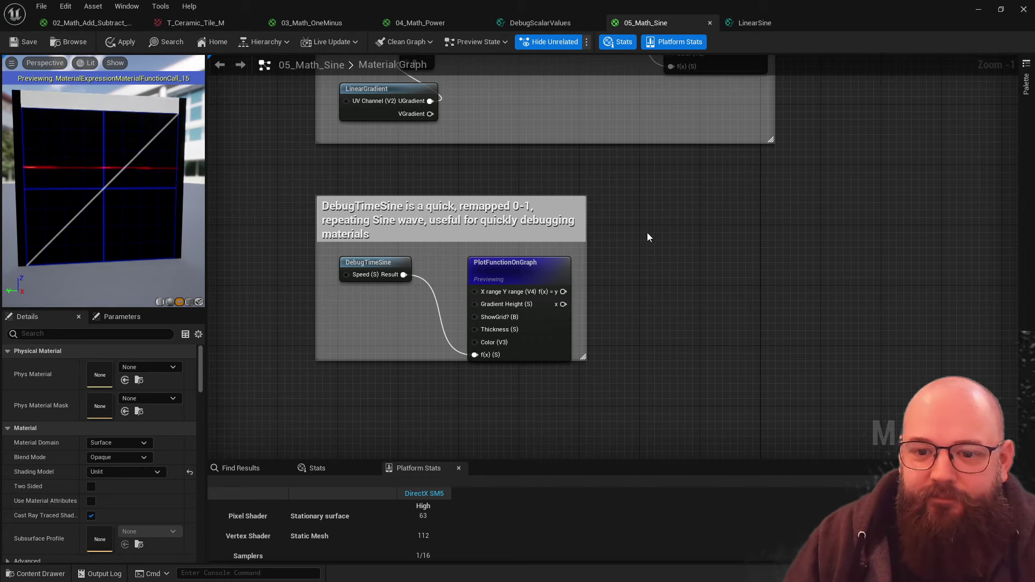
- Open the DebugTimeSine material function and examine its node network, including the ConstantBiasScale node's settings
double_click(380, 260)
click(422, 238)
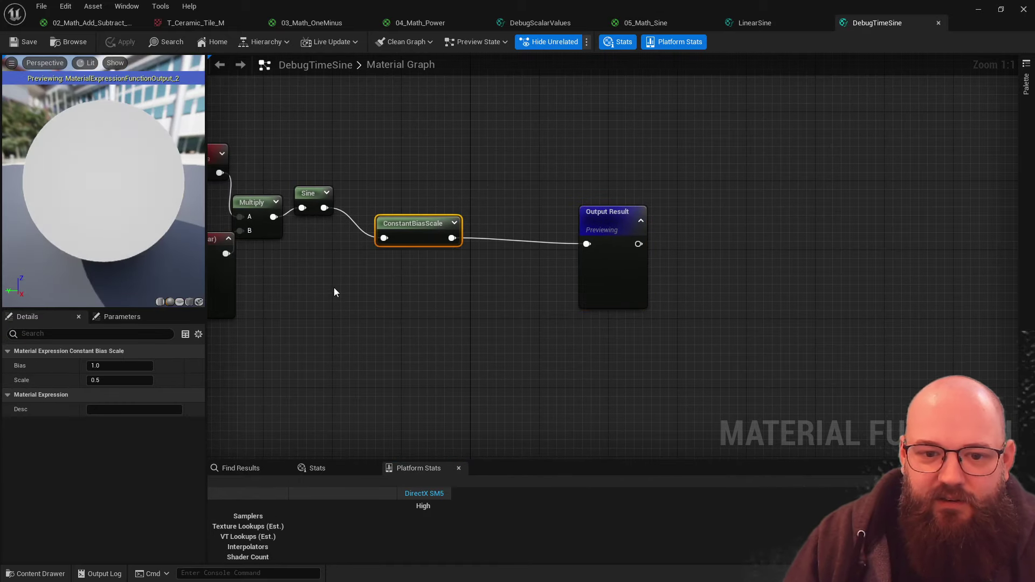
right_drag(334, 291, 488, 297)
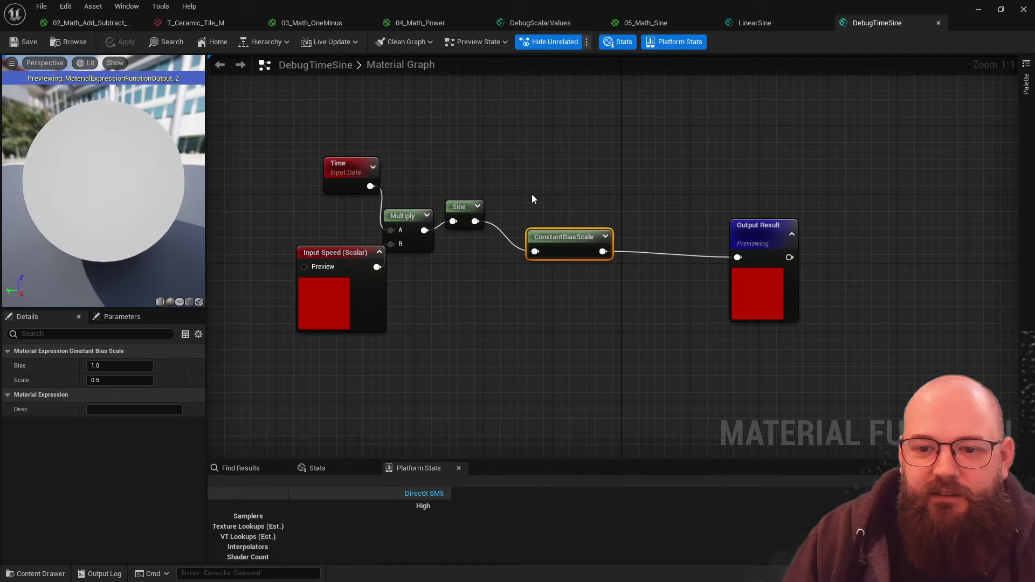
- Return to the 00_03_MathOperations level, focus on the Constant Bias Scale sphere and open its 06_Math_ConstantBiasScale material
click(978, 9)
right_drag(596, 424, 740, 360)
key(w)
click(741, 359)
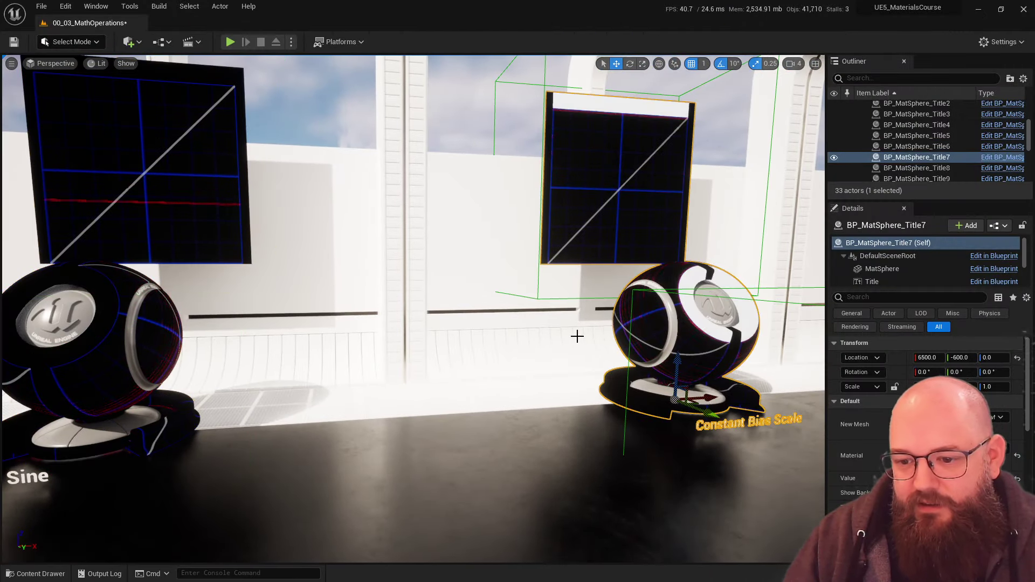
key(f)
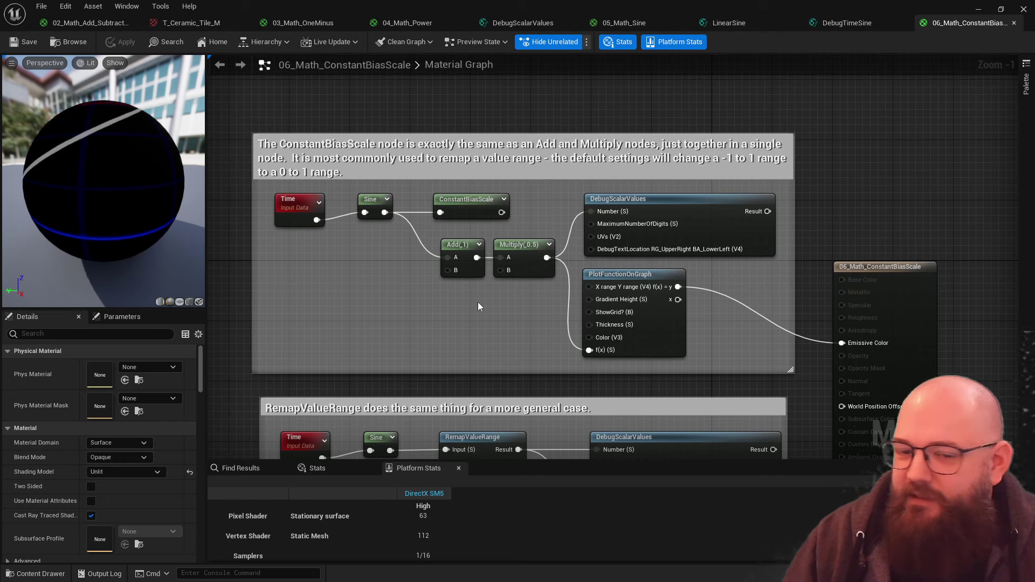
- Connect DebugScalarValues' Result output to the material's Emissive Color and show the preview on an enlarged plane
click(478, 208)
click(663, 207)
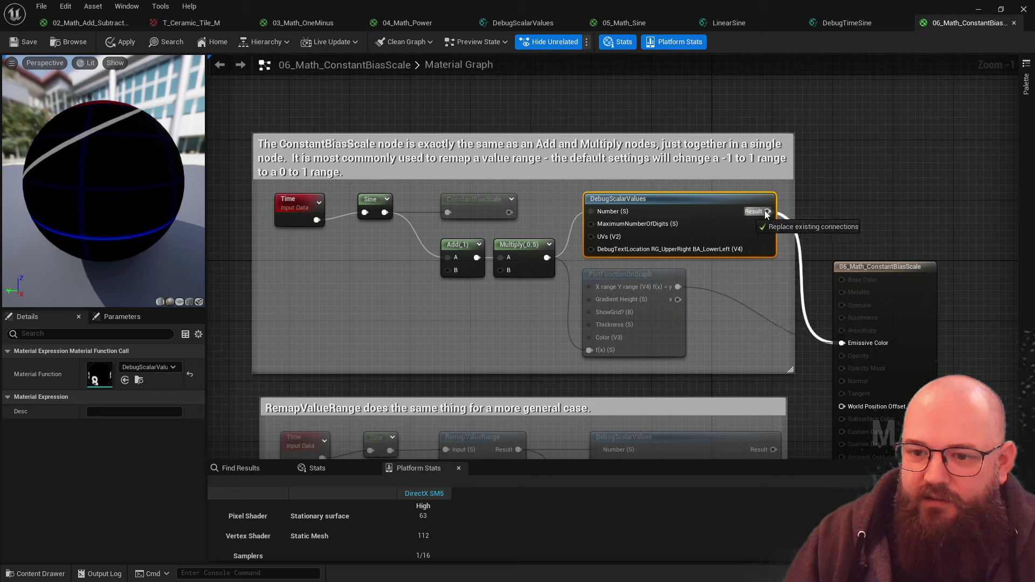
drag(766, 214, 767, 212)
click(180, 302)
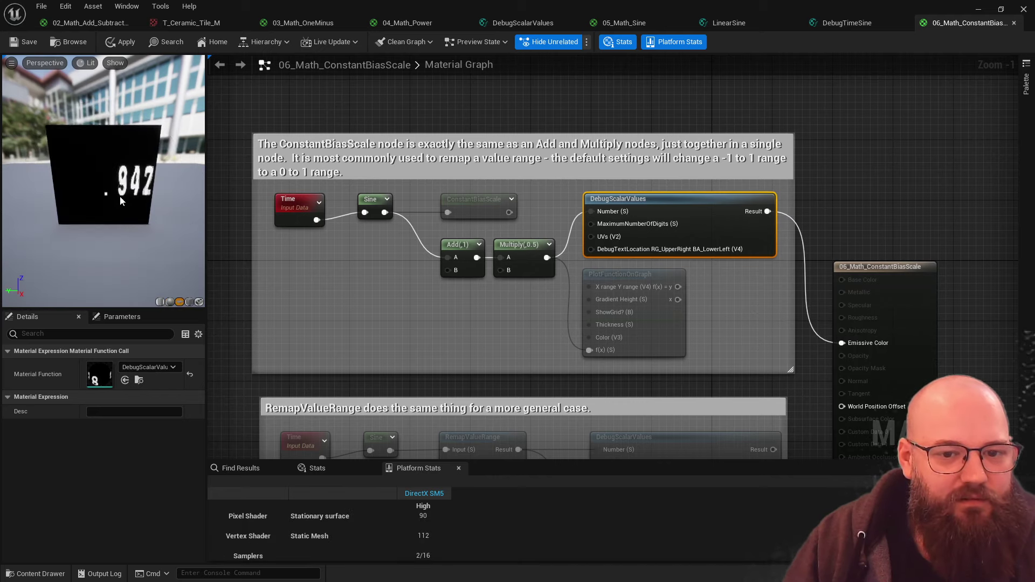
drag(106, 205, 124, 191)
scroll(108, 204, up, 4)
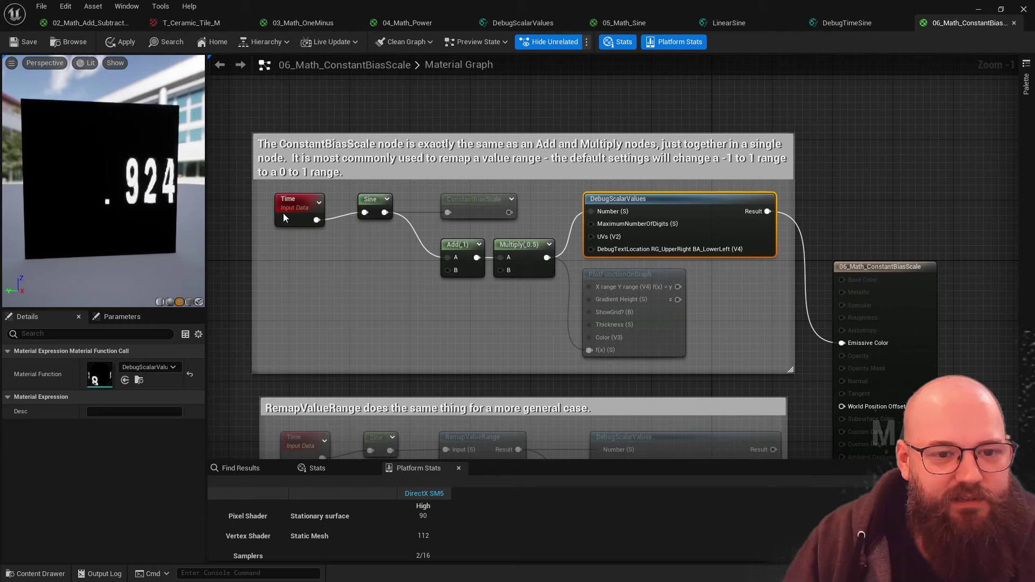
- Connect the Sine output directly to DebugScalarValues' Number input and insert a Multiply node with Const B 0.1 between Time and Sine
click(389, 284)
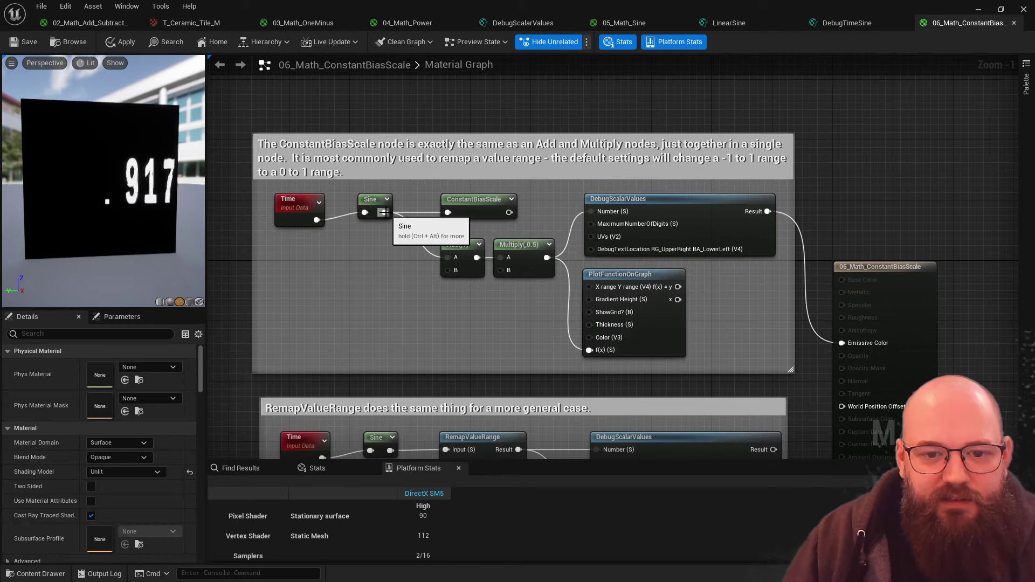
drag(384, 212, 596, 212)
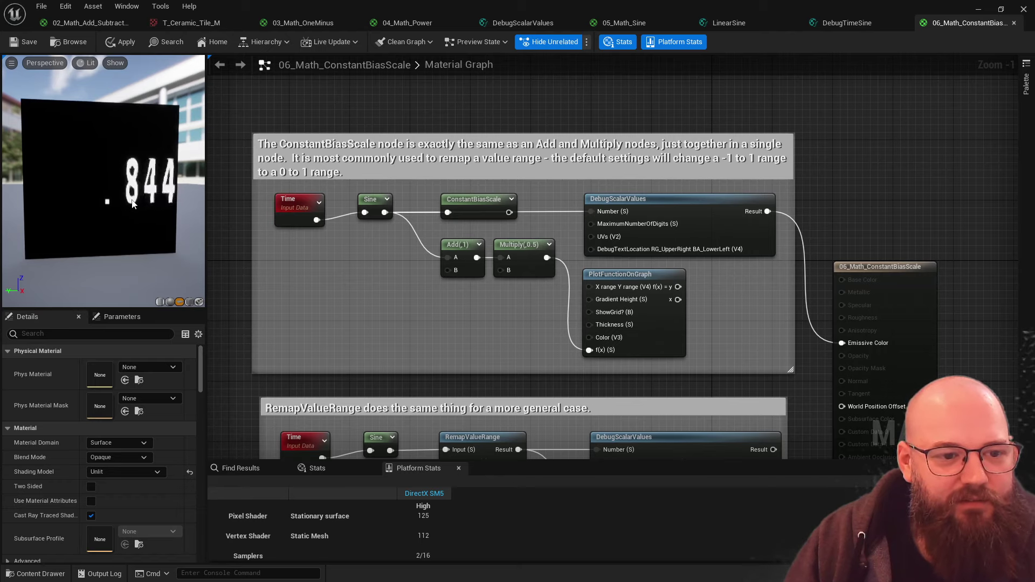
click(298, 218)
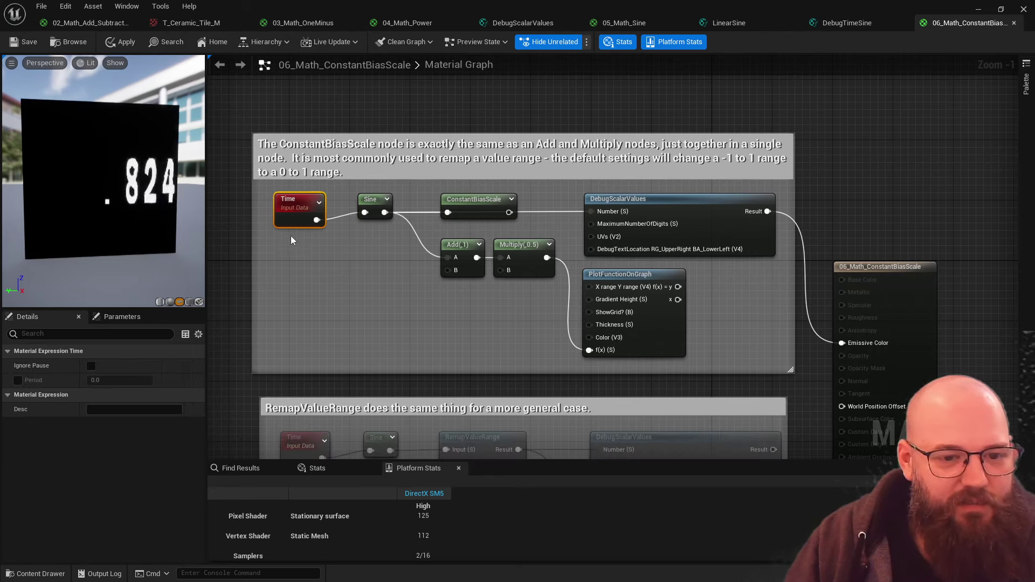
drag(317, 220, 365, 212)
text(mul)
key(Return)
text(0.1)
key(Return)
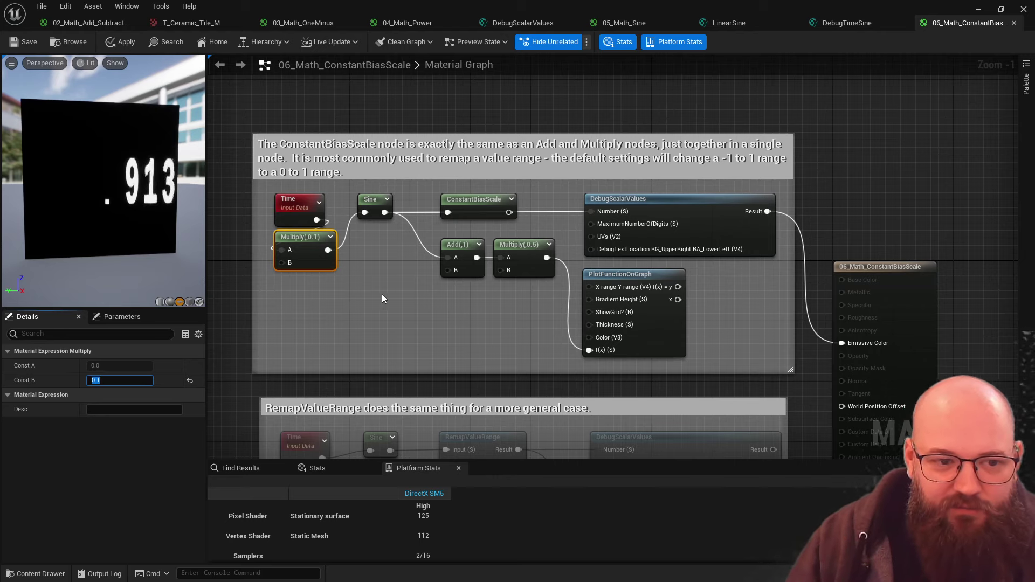
- Compare the Add node's constant with the ConstantBiasScale node's Bias and Scale settings
click(458, 246)
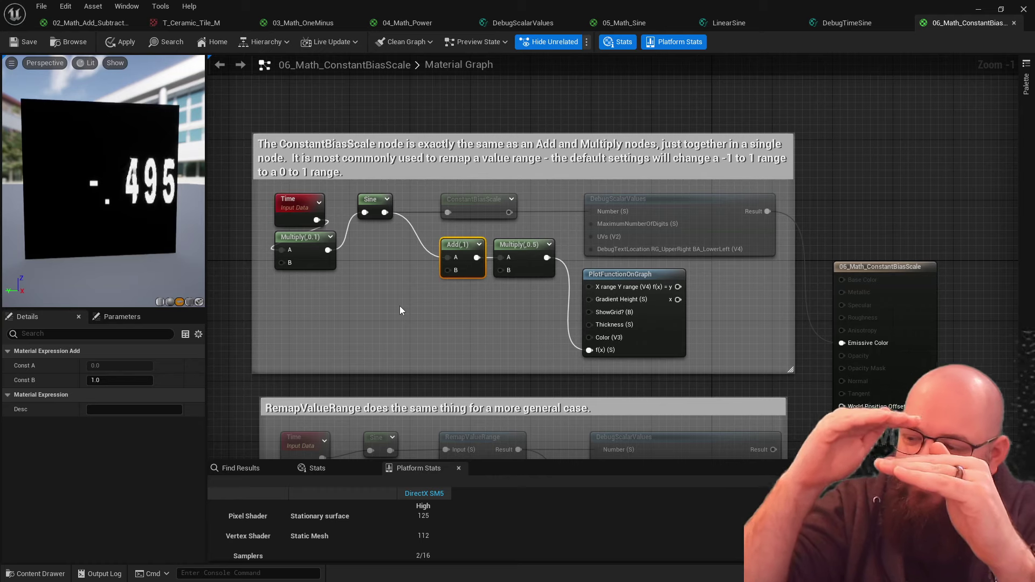
click(474, 199)
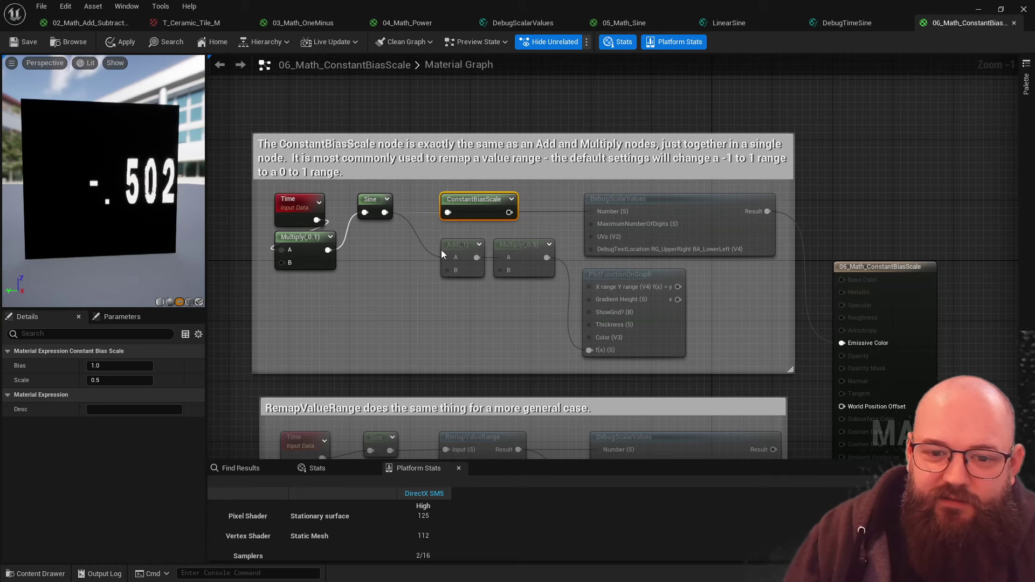
click(451, 230)
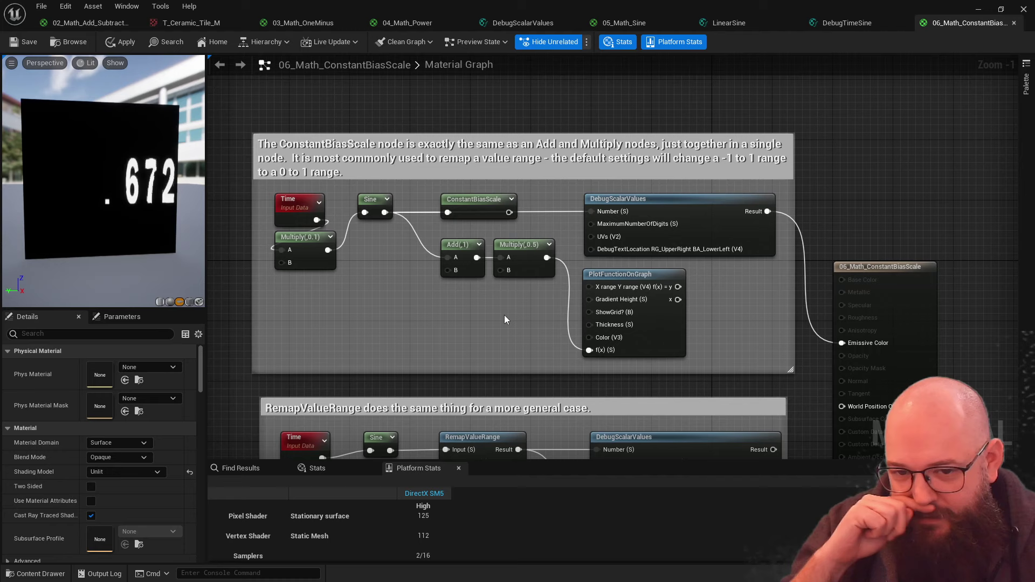
click(485, 210)
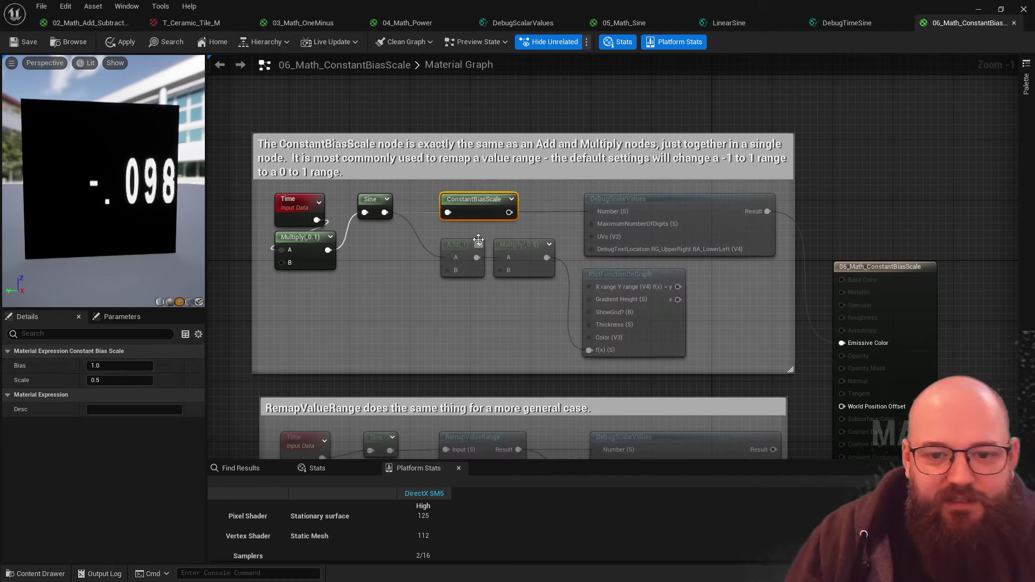
- Add a new ConstantBiasScale node and place it below the Add and Multiply nodes
click(414, 315)
right_click(414, 314)
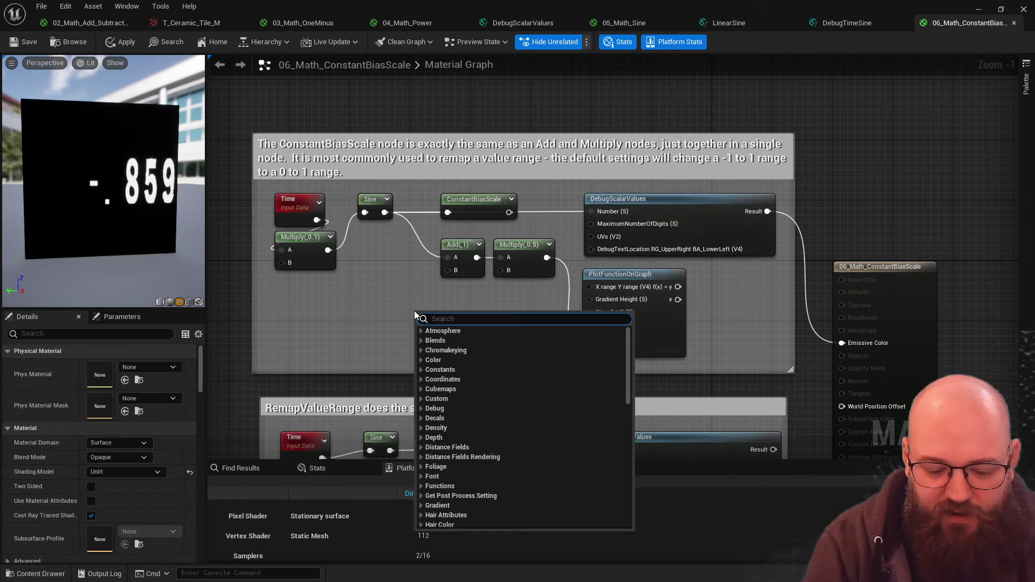
text(const)
text(antbias)
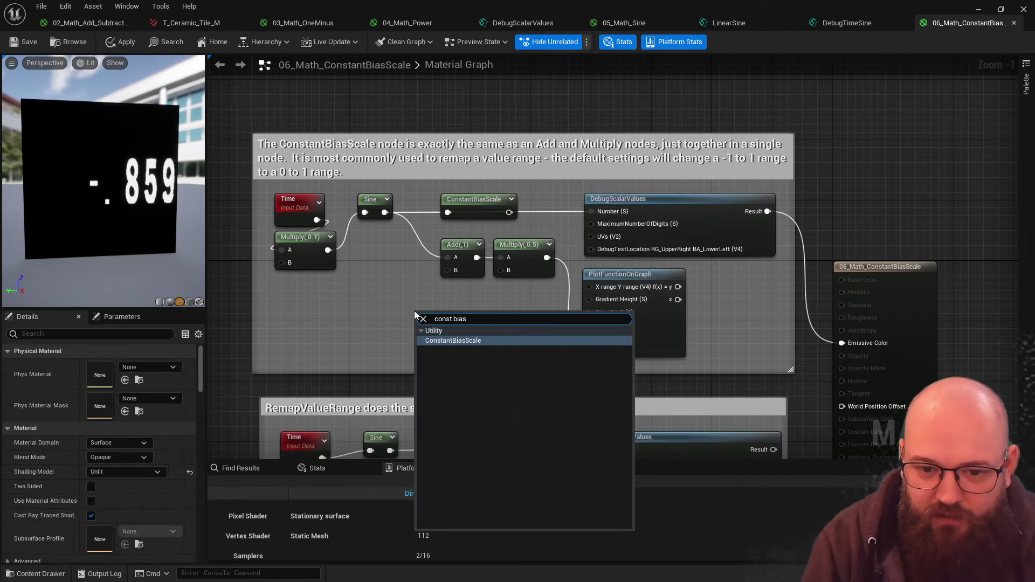
key(Return)
drag(457, 320, 481, 303)
click(464, 280)
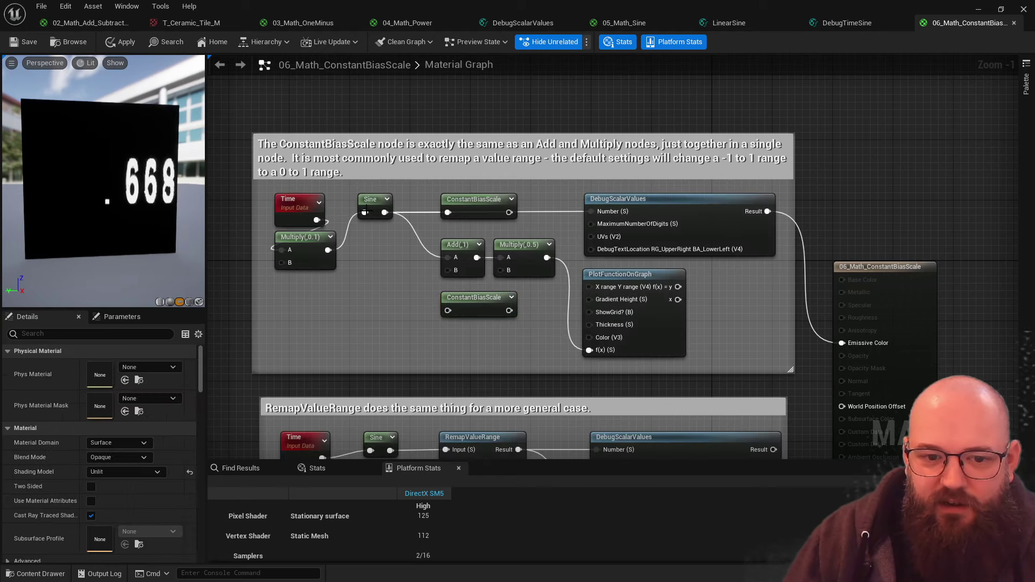
- Wire Sine through the new ConstantBiasScale node into DebugScalarValues' Number input, and connect PlotFunctionOnGraph's f(x) = y output to Emissive Color
drag(385, 212, 452, 313)
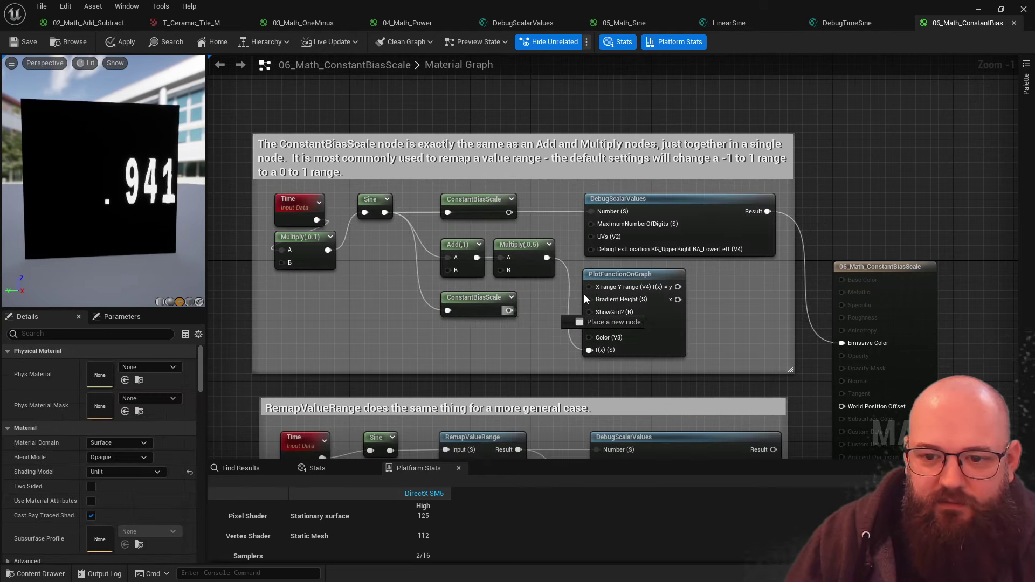
drag(603, 212, 603, 212)
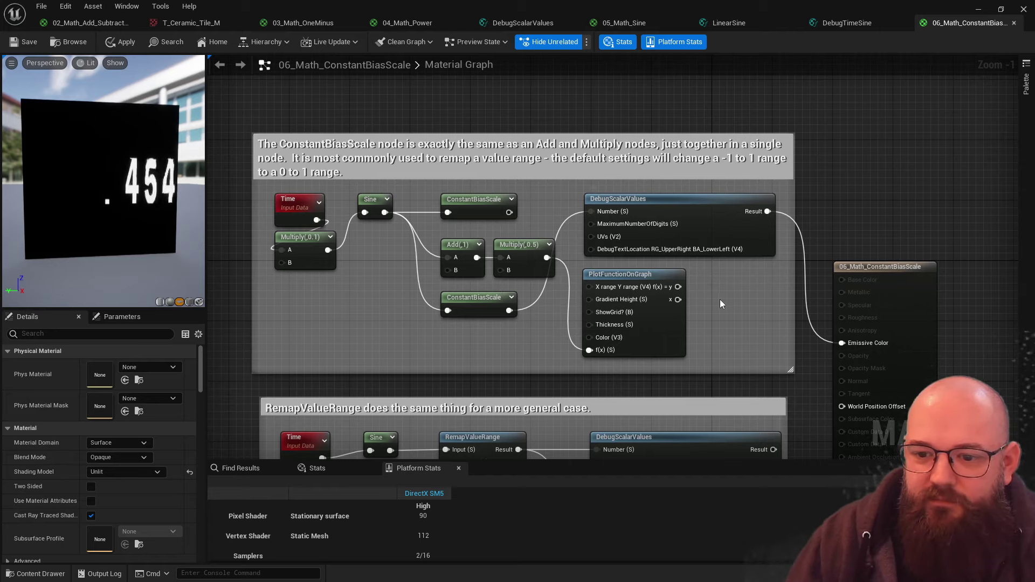
drag(678, 287, 842, 343)
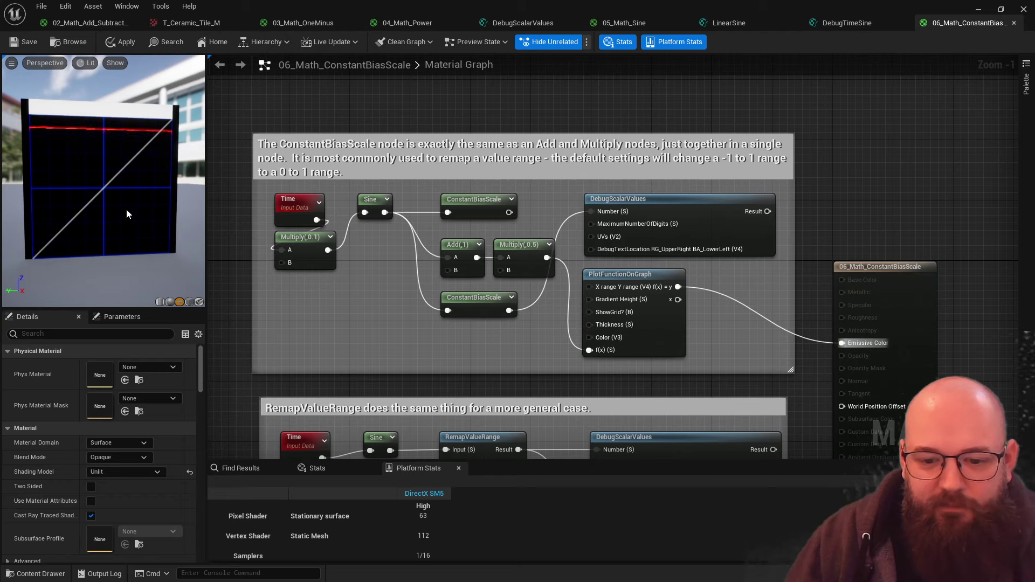
- Duplicate the lower ConstantBiasScale node and chain the copy between the original and DebugScalarValues' Number input
click(477, 312)
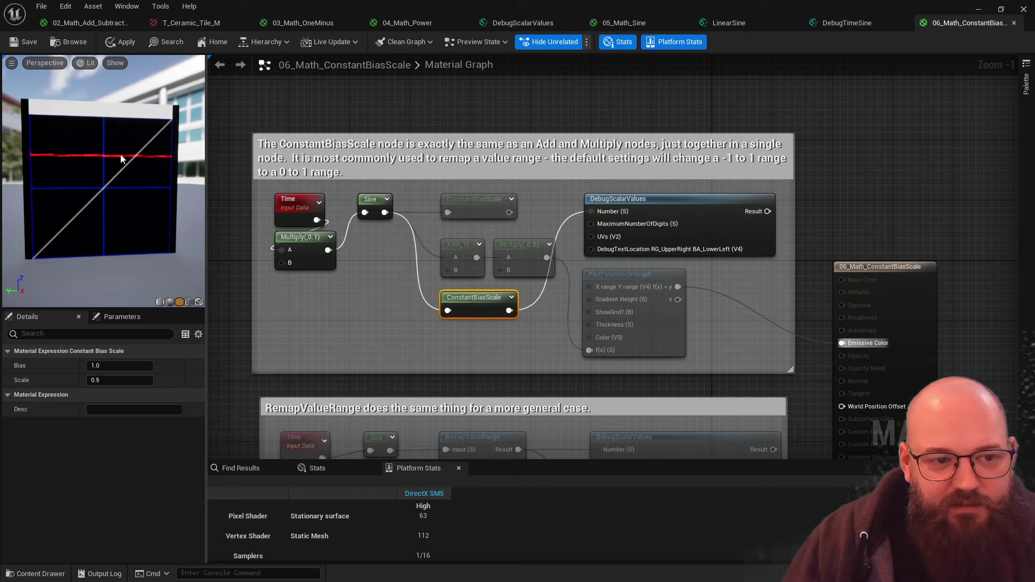
mouse_move(484, 307)
mouse_down()
mouse_move(394, 307)
mouse_move(482, 320)
mouse_up()
ctrl+click(392, 308)
click(391, 307)
key(ctrl+d)
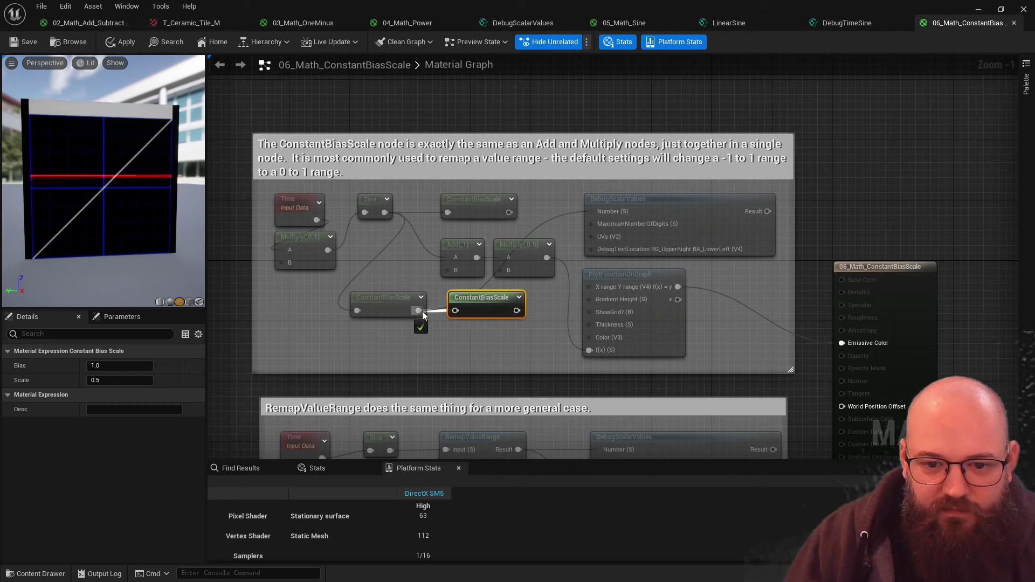
drag(516, 310, 581, 211)
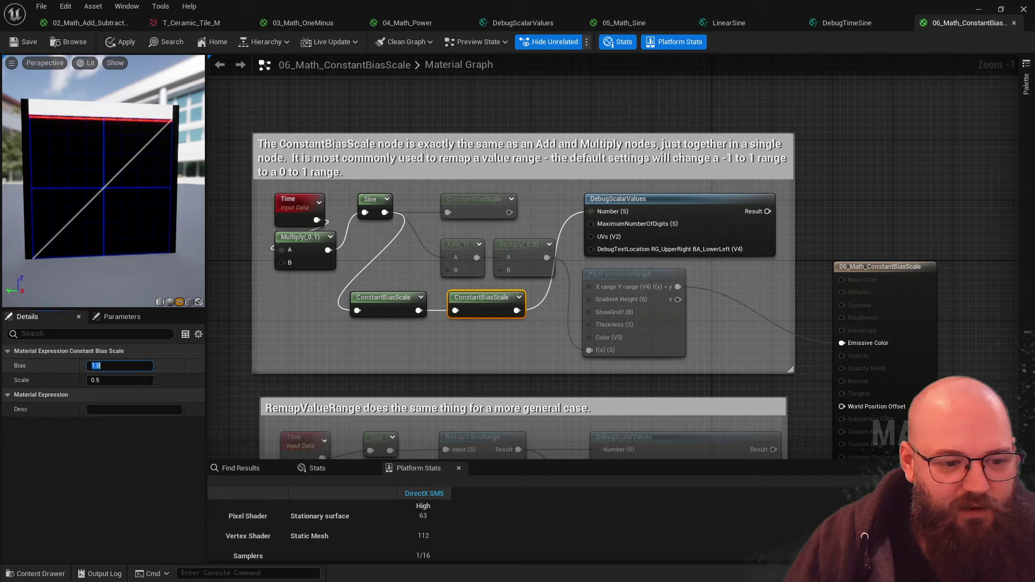
- Set the duplicated ConstantBiasScale node's Bias to -1.0 and Scale to 2.0
text(1)
key(Tab)
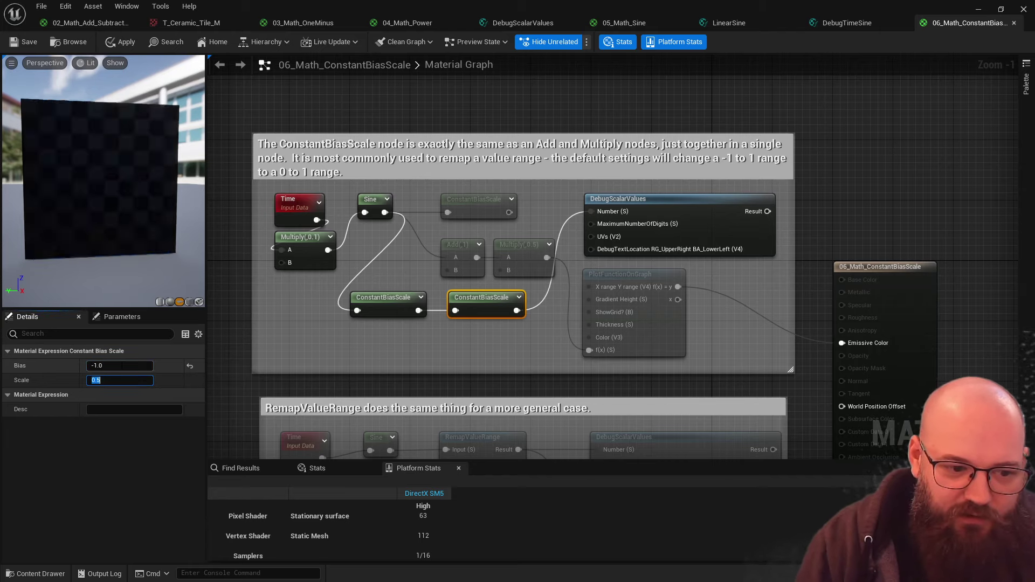
text(2)
key(Return)
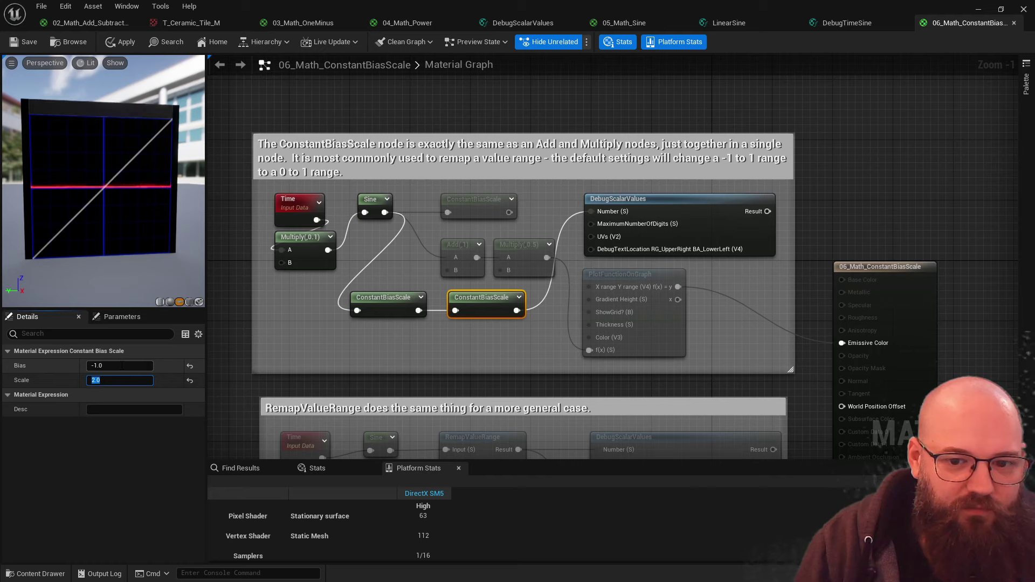
- Connect the second chained ConstantBiasScale node's output to PlotFunctionOnGraph's f(x) input
click(740, 224)
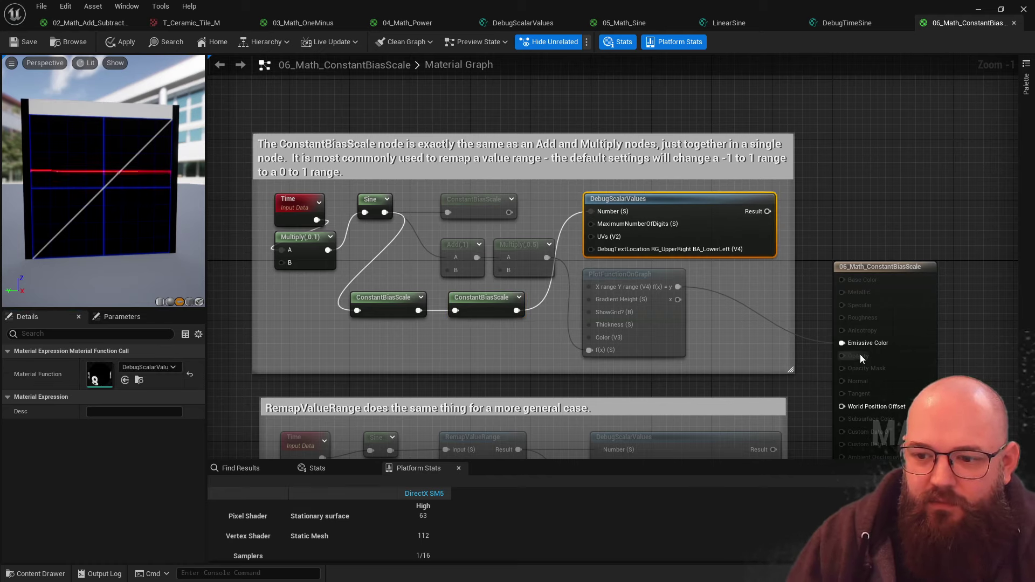
drag(516, 312, 517, 311)
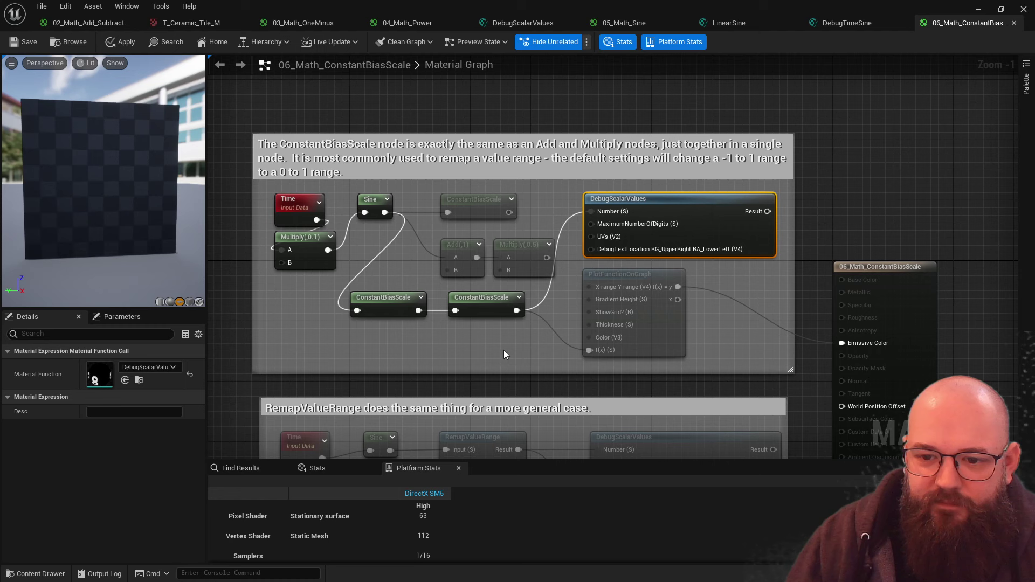
click(503, 350)
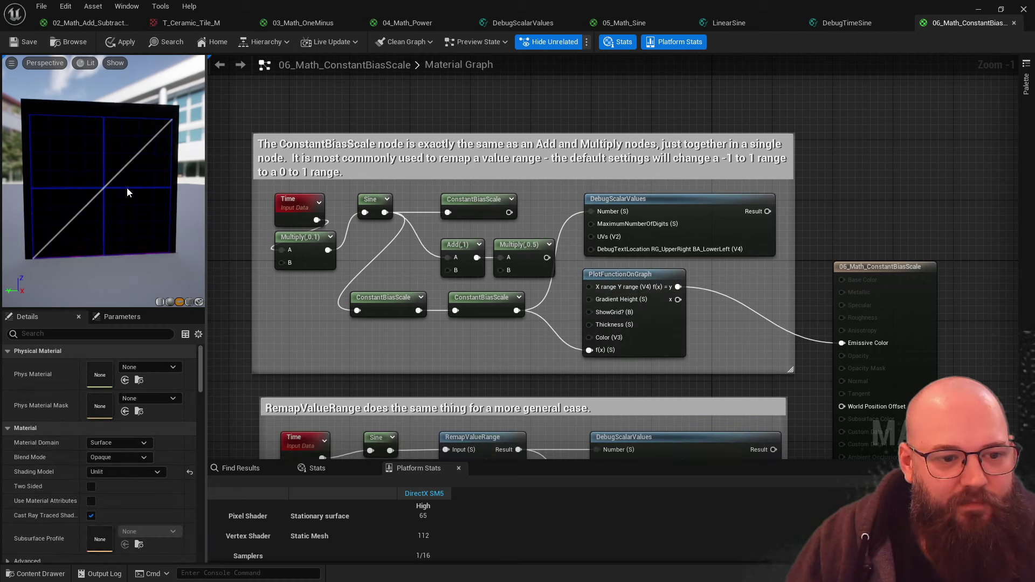
- Set the second chained ConstantBiasScale node's Bias to -0.5
click(489, 296)
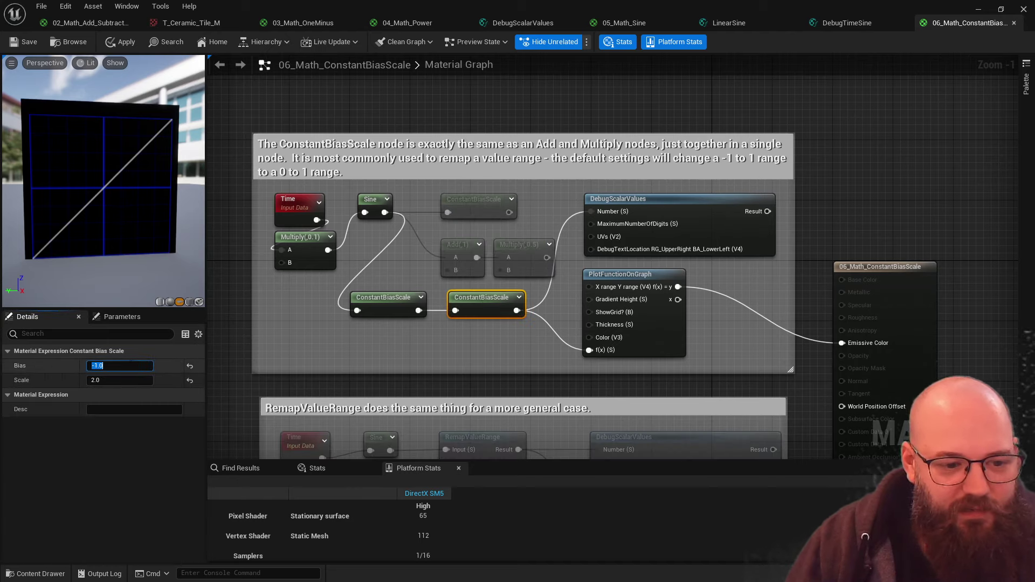
text(-0.5)
key(Return)
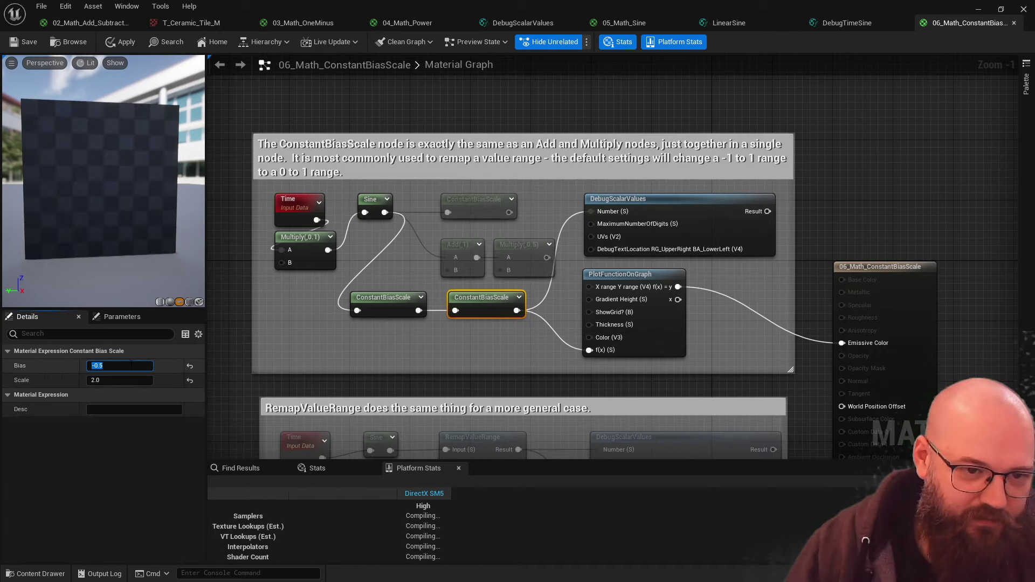
click(264, 94)
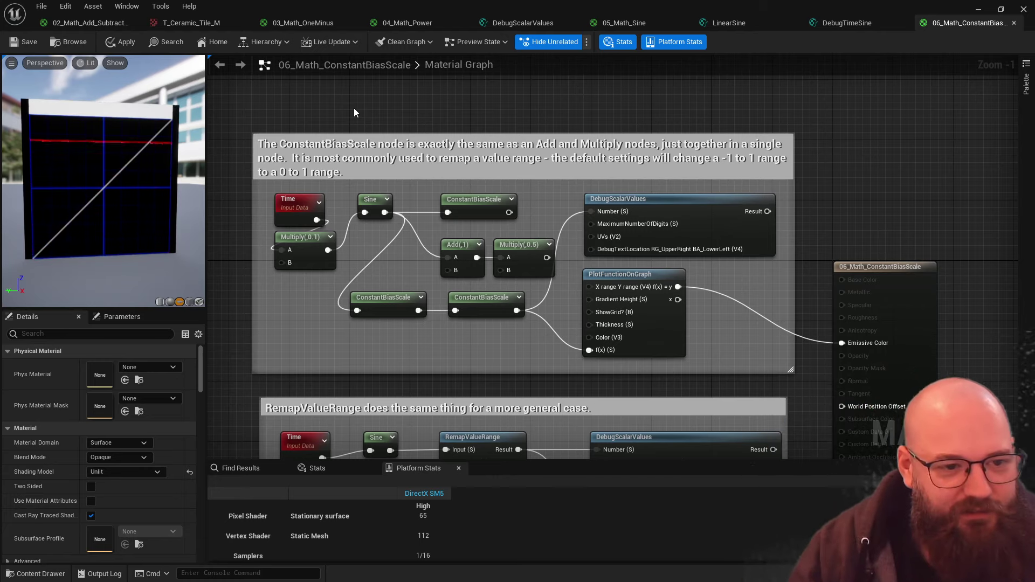
- Move the second chained ConstantBiasScale node slightly closer to the first, aligning it beneath the Add node
click(449, 306)
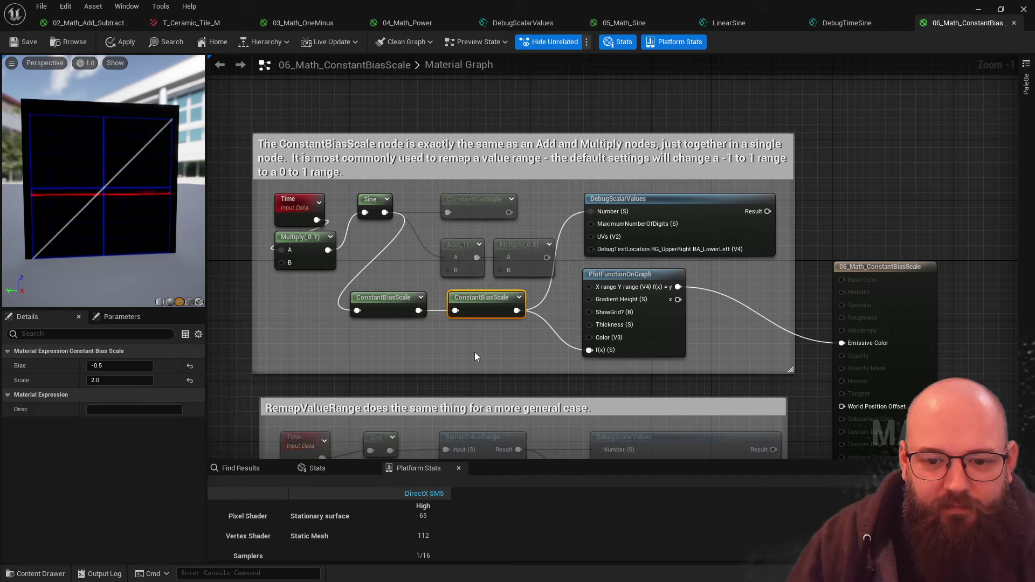
click(389, 301)
click(463, 338)
drag(482, 305, 475, 306)
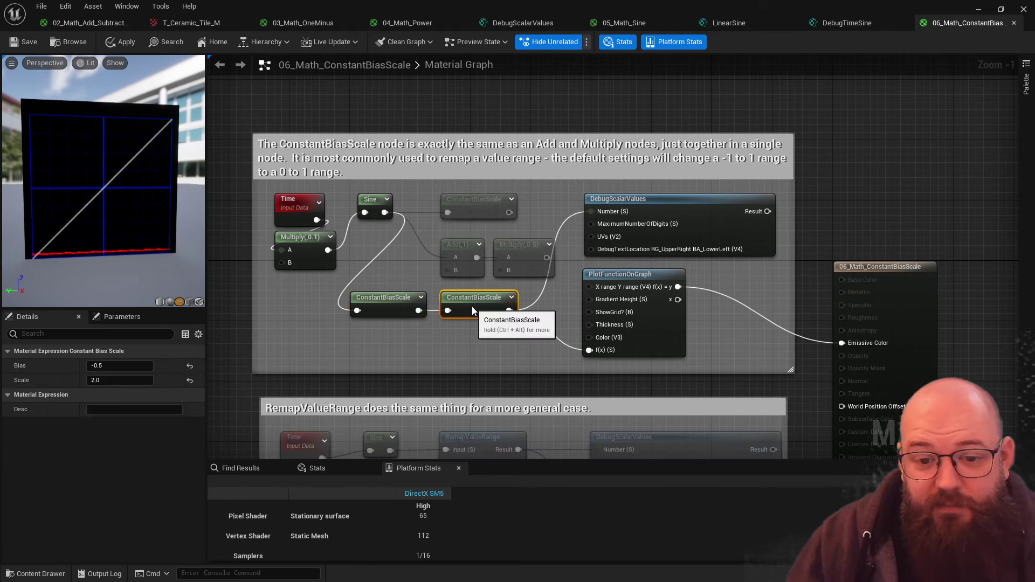
click(453, 334)
click(406, 297)
drag(419, 266, 558, 280)
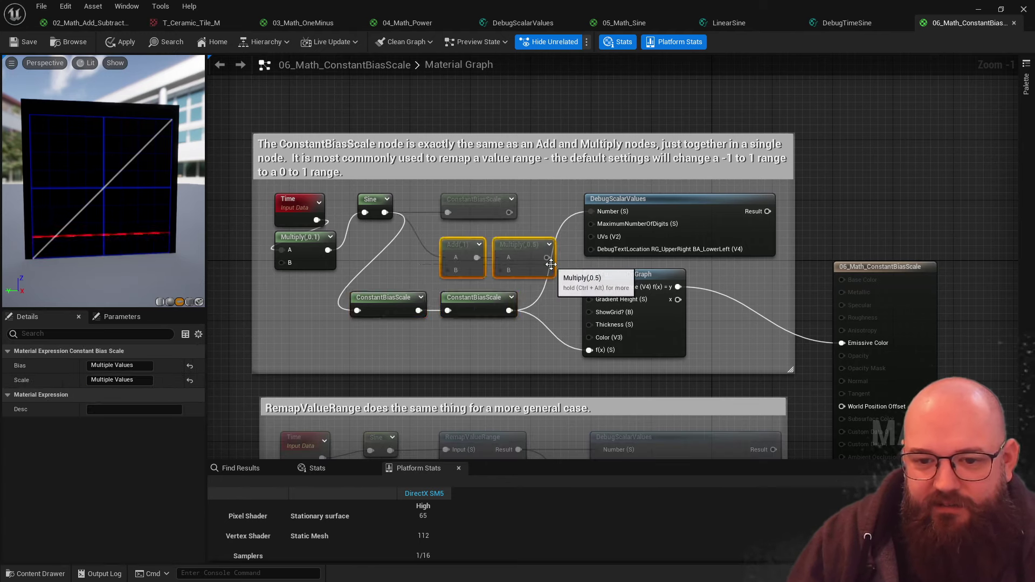
click(476, 338)
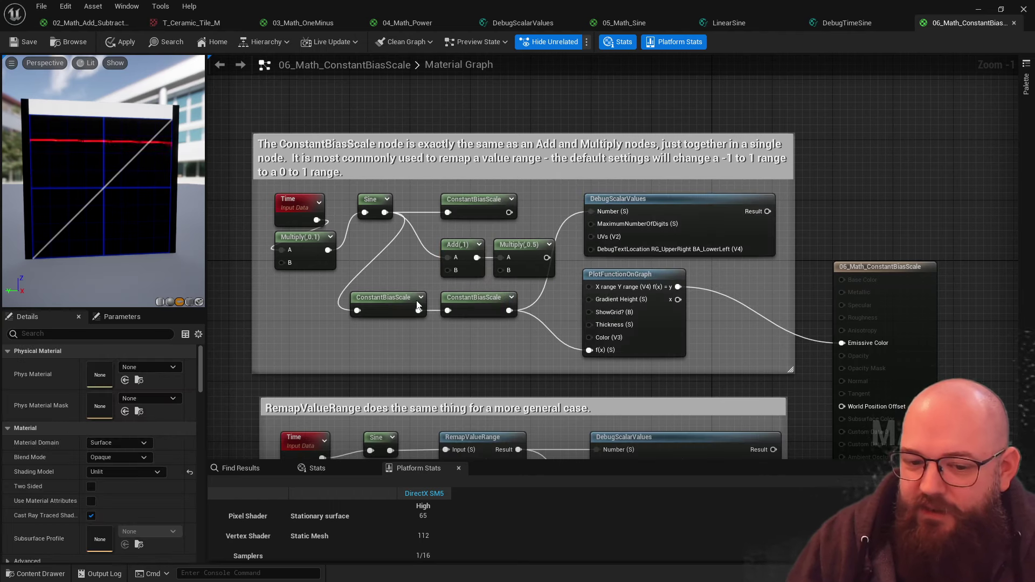
- Connect the f(x) = y output of PlotFunctionOnGraph in the RemapValueRange example to the material's Emissive Color
right_drag(494, 372, 497, 160)
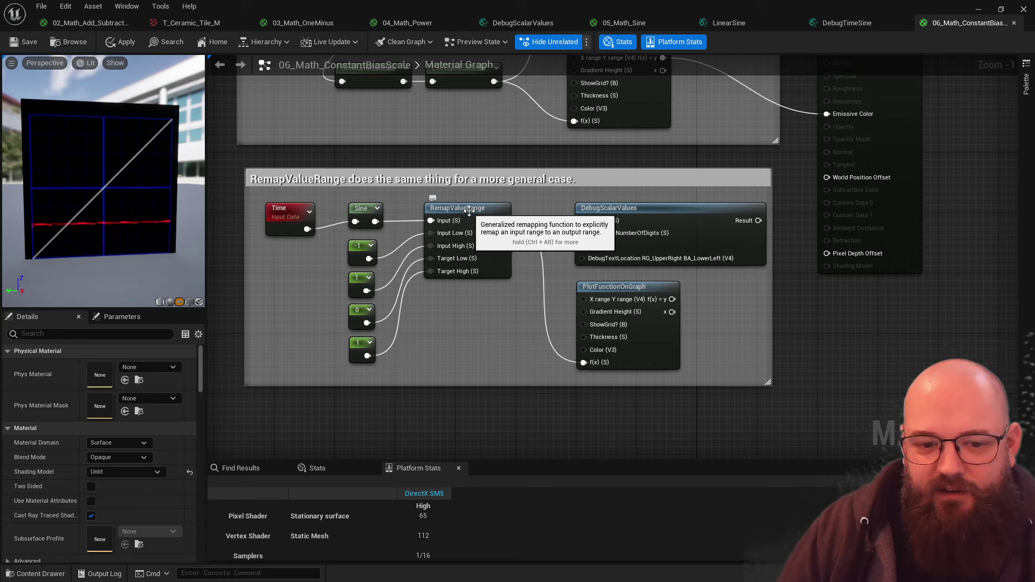
click(462, 231)
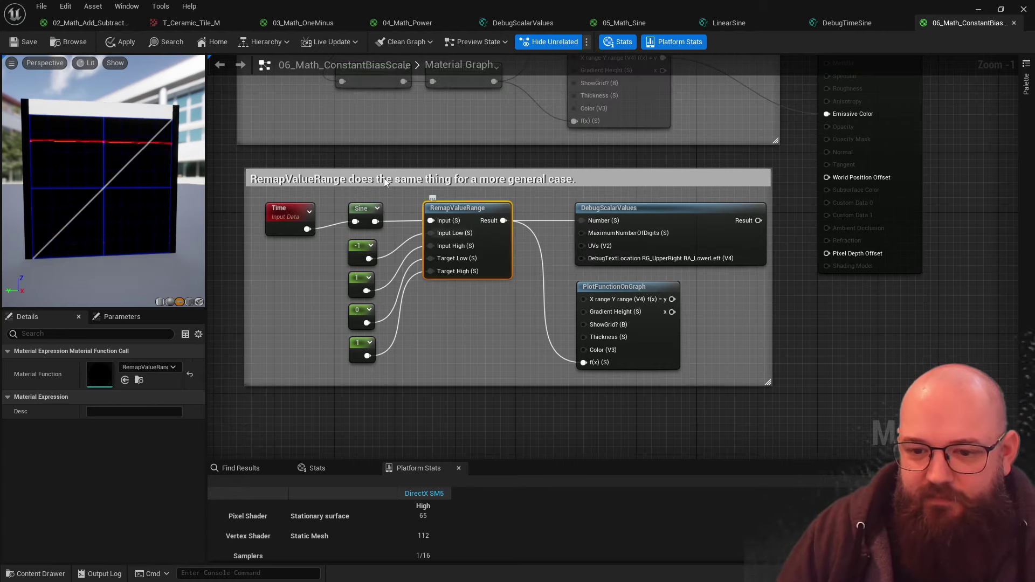
right_drag(491, 132, 498, 157)
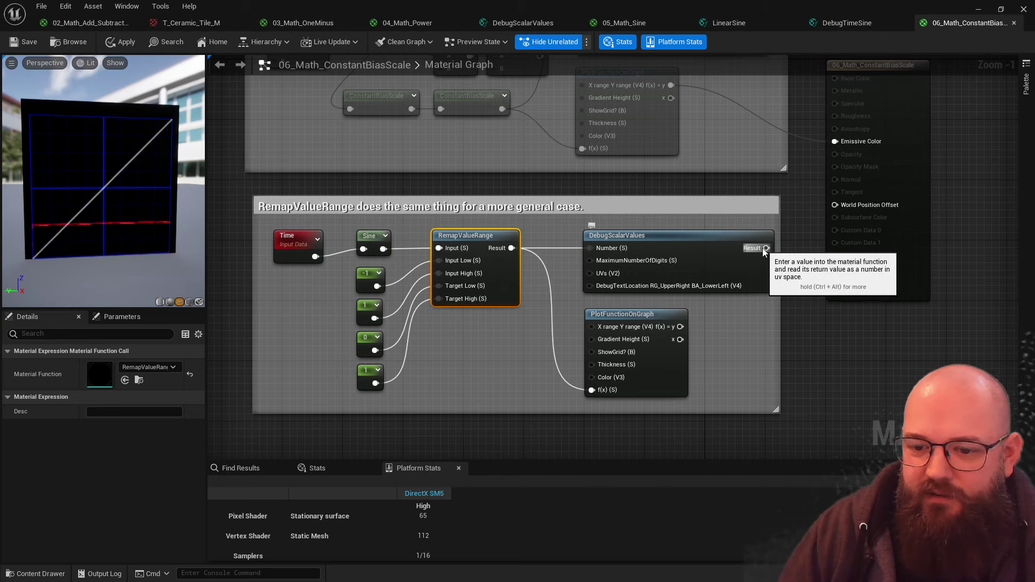
drag(680, 326, 858, 137)
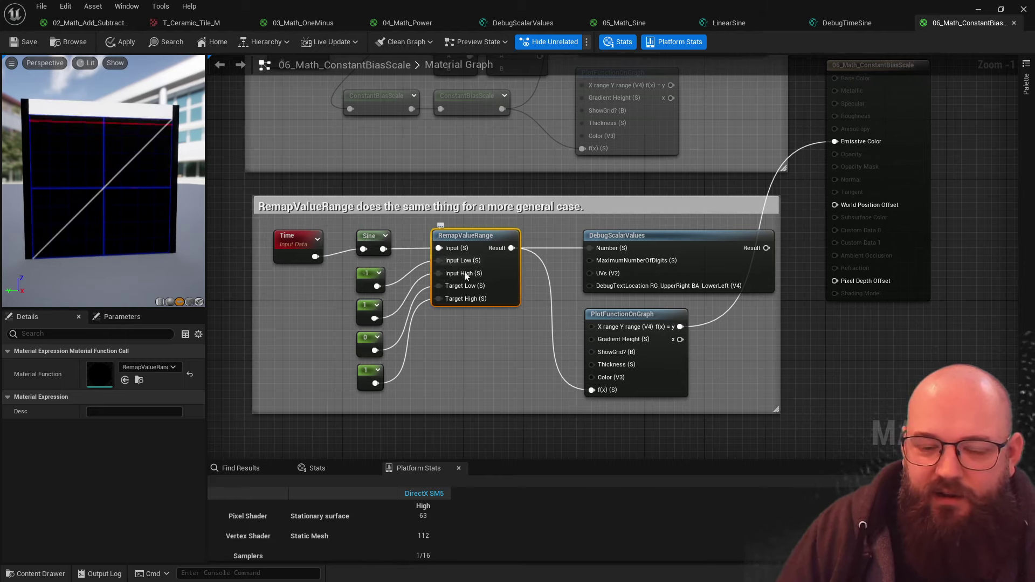
- Move the two constants feeding RemapValueRange's Input Low and Input High away from the node, apart from the target constants
drag(331, 261, 367, 321)
drag(362, 283, 341, 280)
click(454, 335)
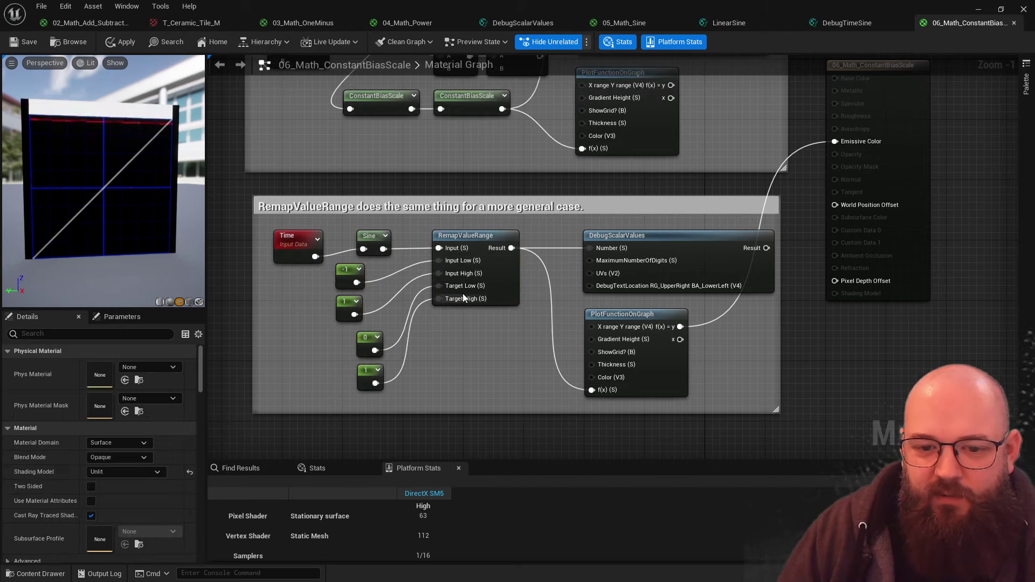
- Set the constant feeding RemapValueRange's Target Low to 0.5
drag(348, 343, 409, 389)
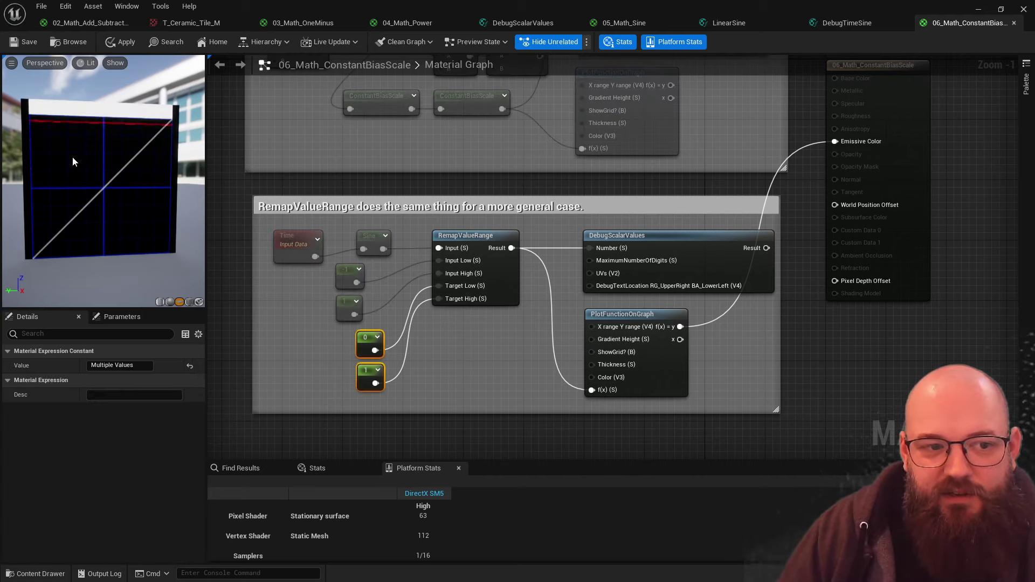
click(461, 354)
click(370, 339)
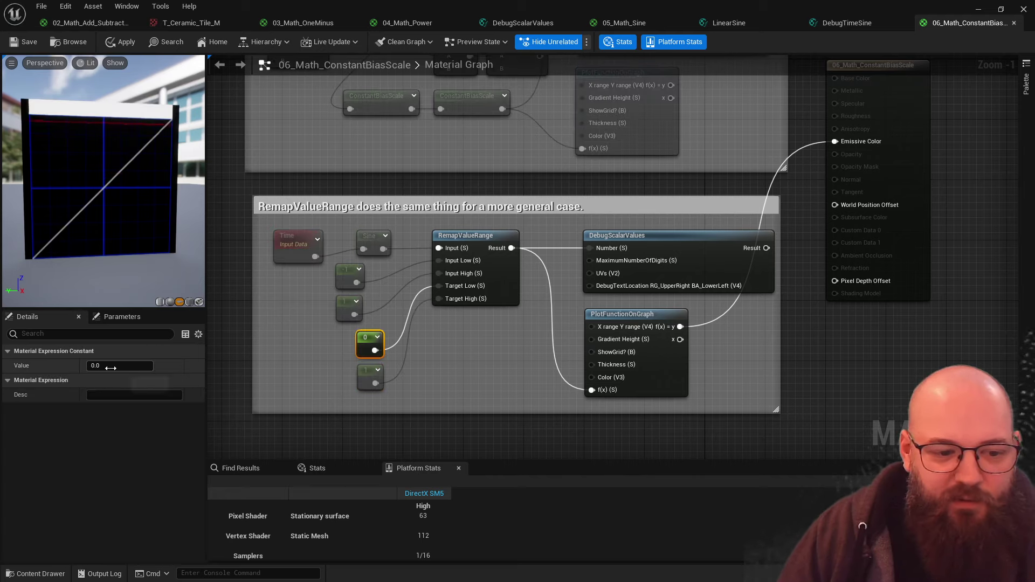
click(113, 366)
text(0.5)
key(Tab)
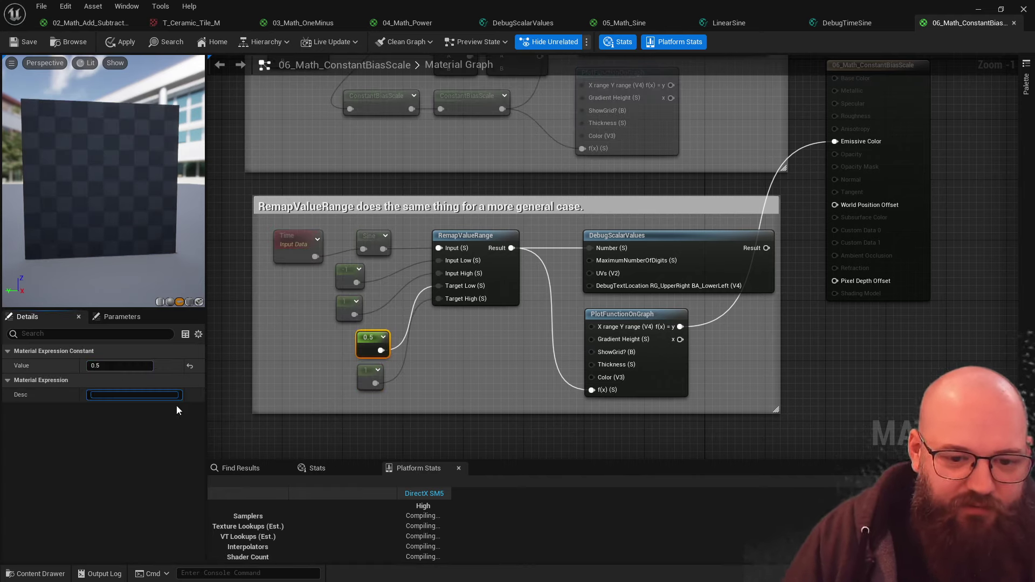
- Set the constant feeding RemapValueRange's Target High to 0.75
click(369, 371)
click(135, 366)
text(0)
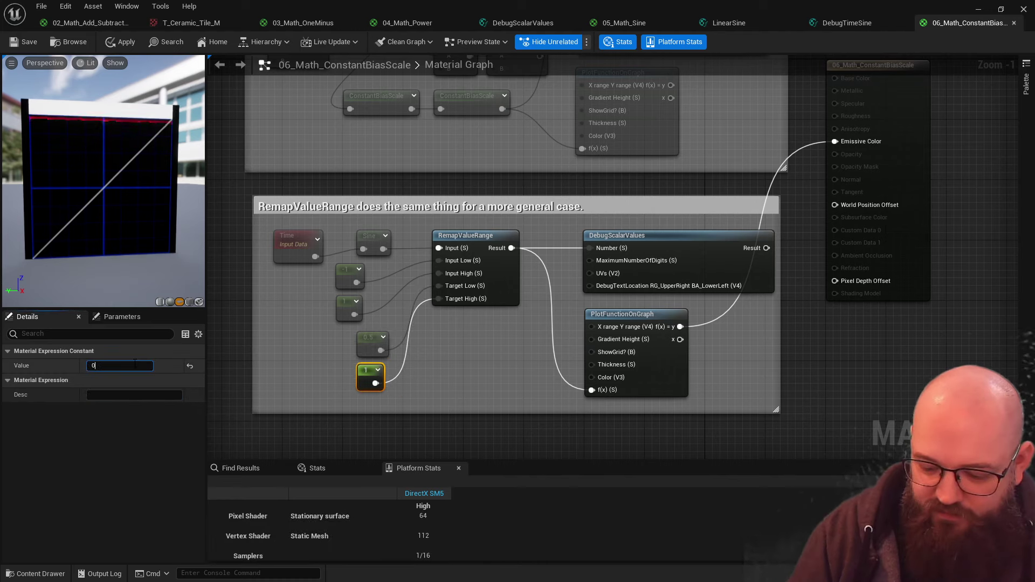
text(.75)
key(Tab)
click(458, 358)
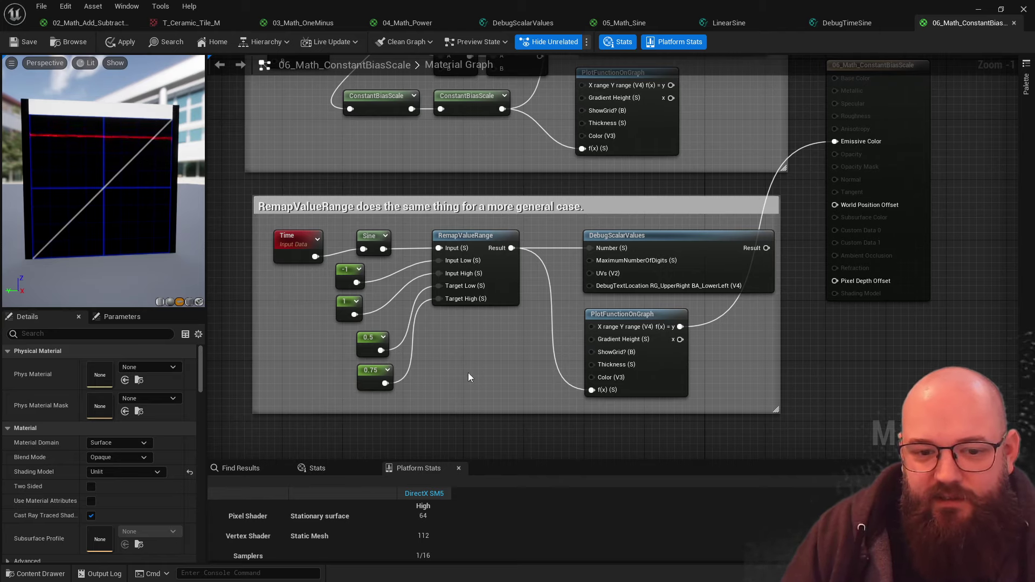
click(488, 277)
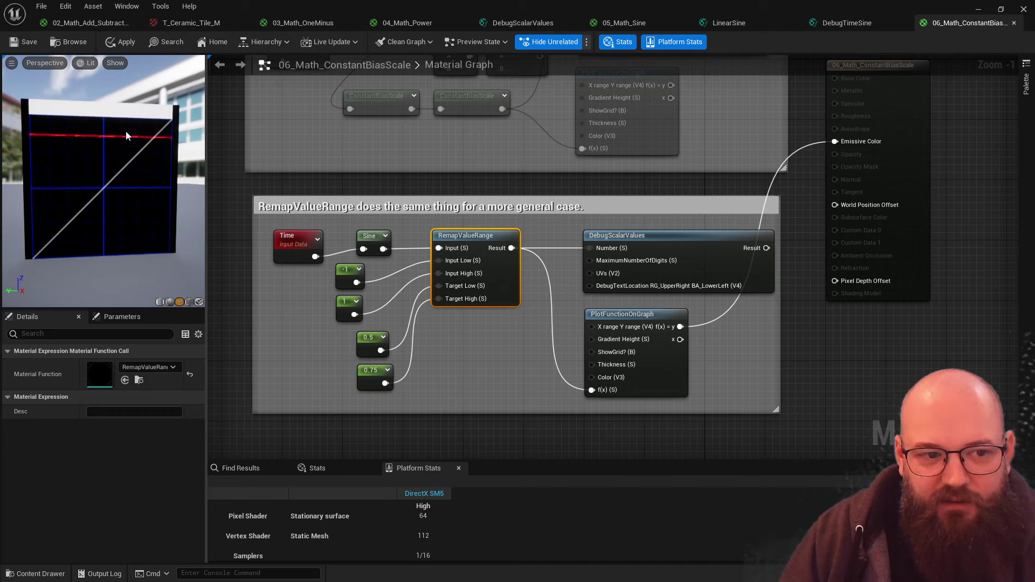
- Set RemapValueRange's Target Low constant back to 0 and its Target High constant back to 1
click(367, 337)
click(95, 365)
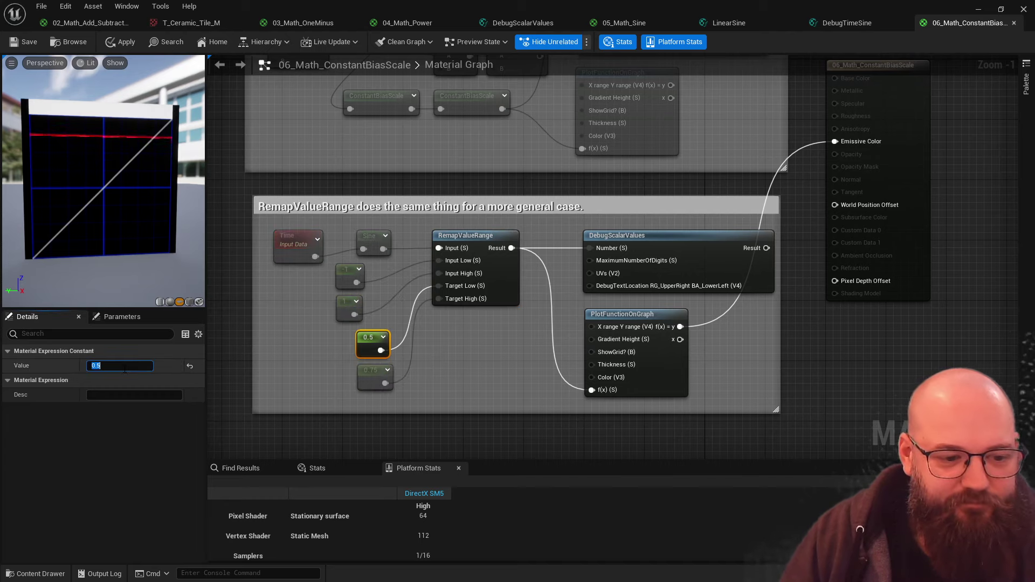
text(0)
key(Return)
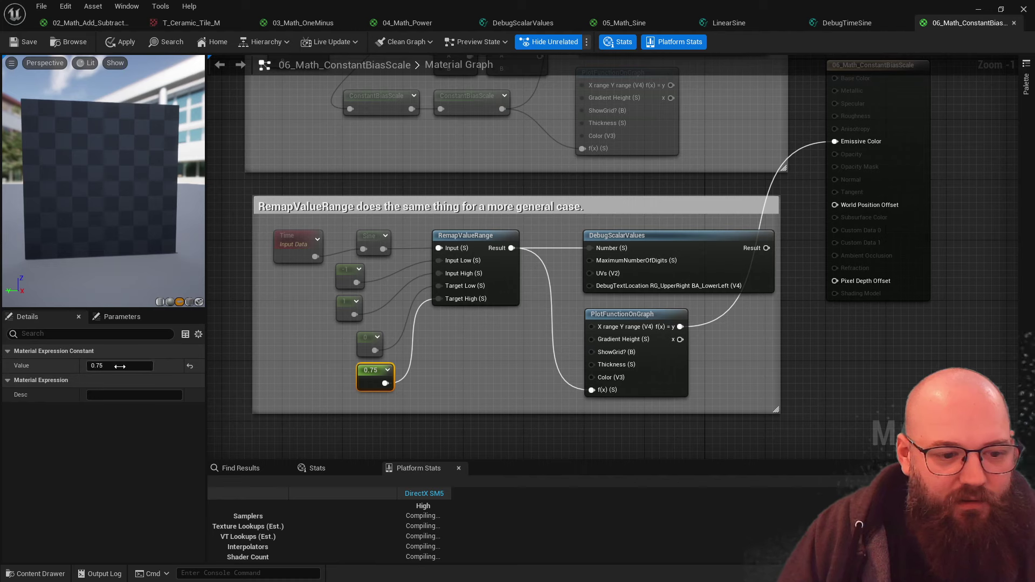
click(312, 344)
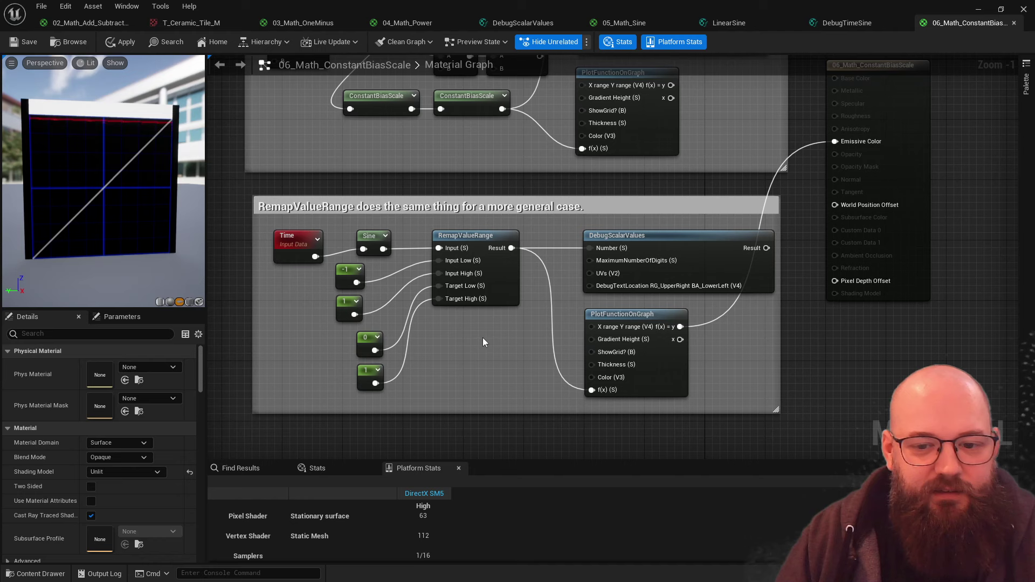
scroll(470, 345, down, 2)
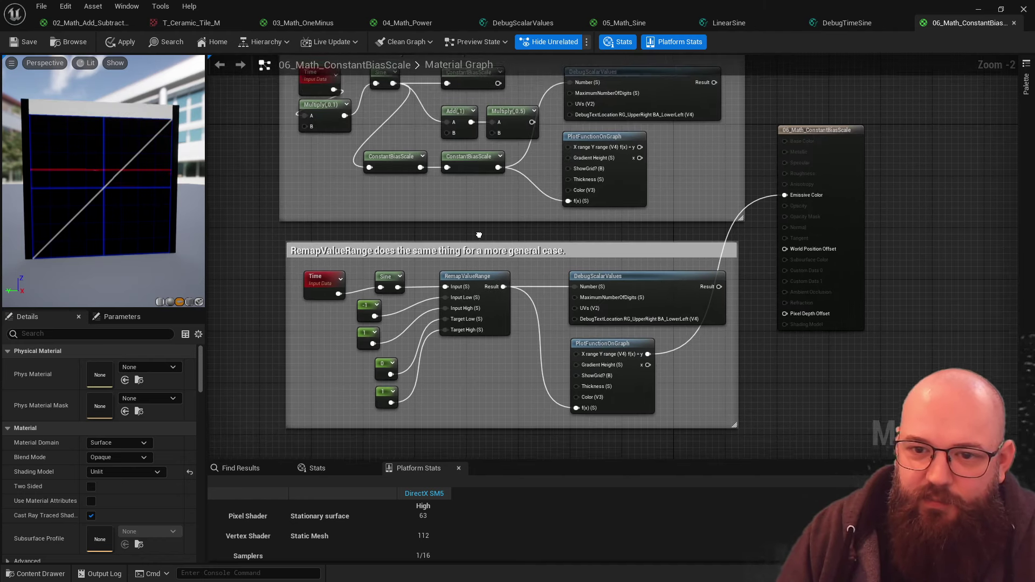
right_drag(486, 270, 466, 293)
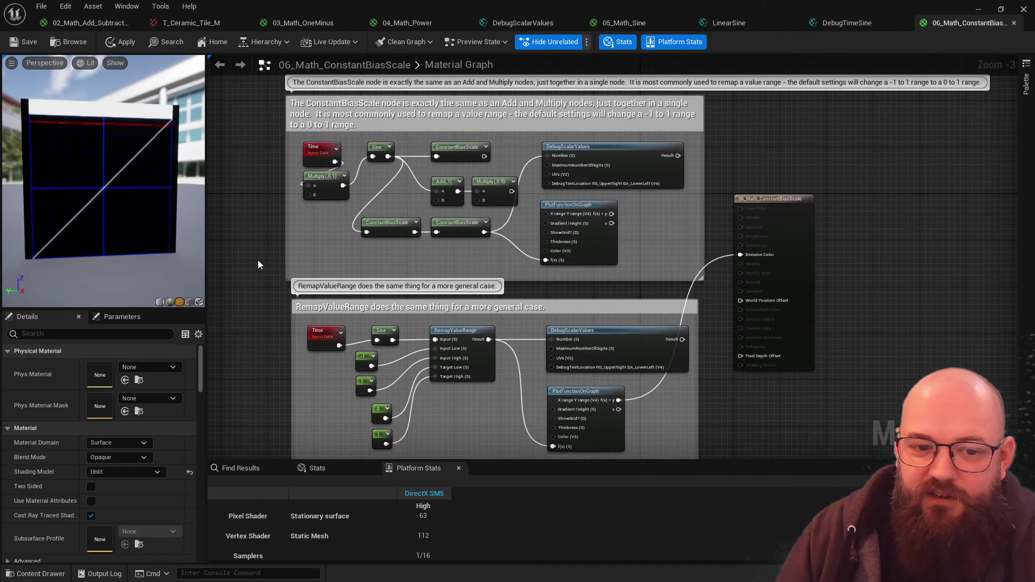